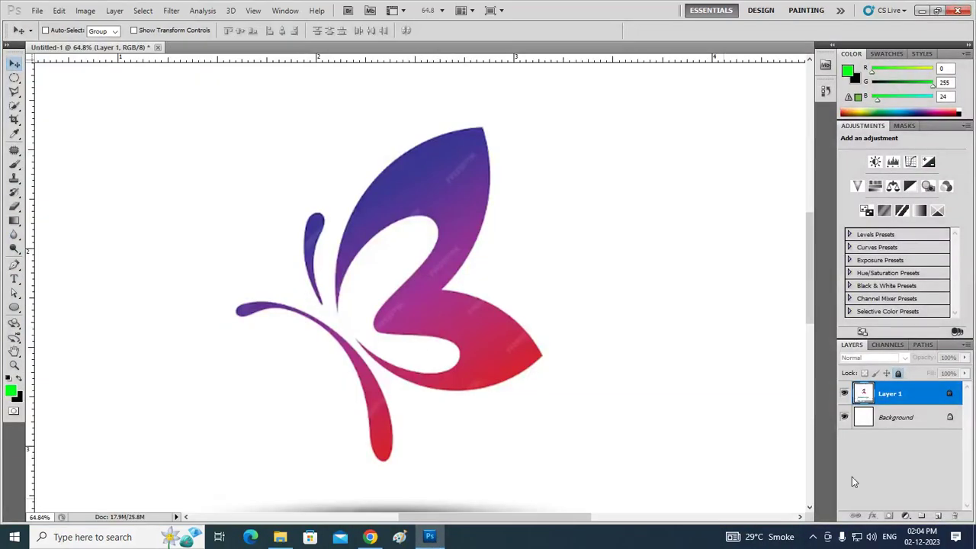
- Delete the blank Background layer and add an empty Layer 2 above the butterfly's Layer 1
click(900, 423)
key(Delete)
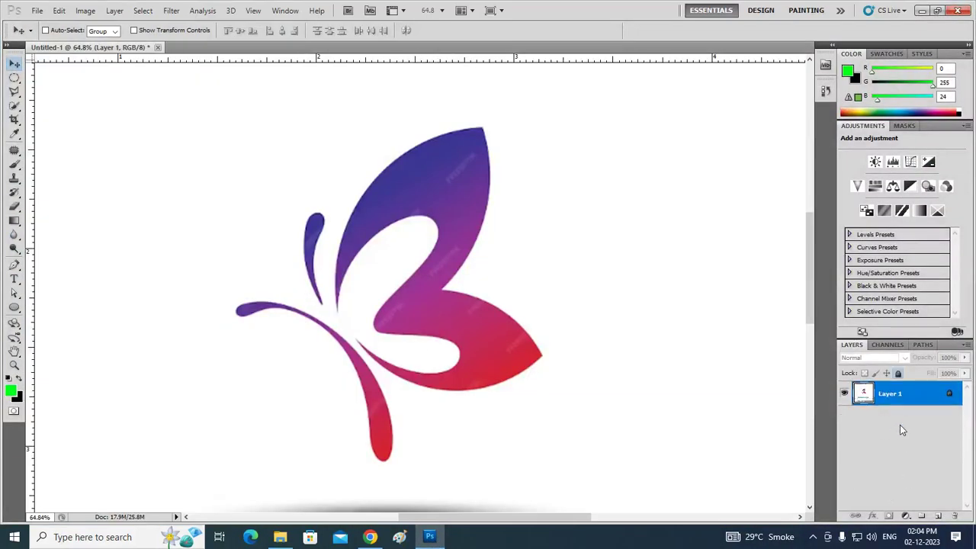
click(939, 517)
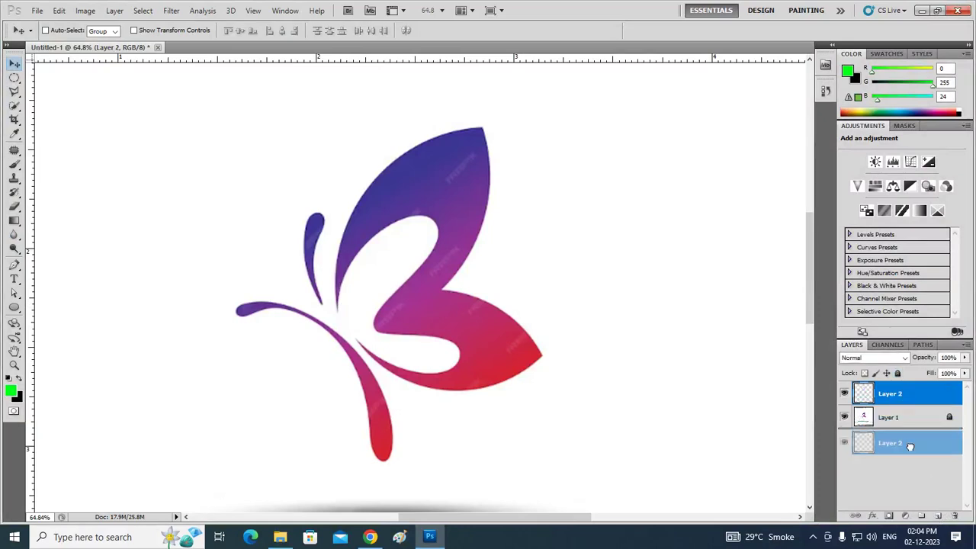
mouse_move(905, 401)
mouse_down()
mouse_move(913, 450)
mouse_move(914, 393)
mouse_up()
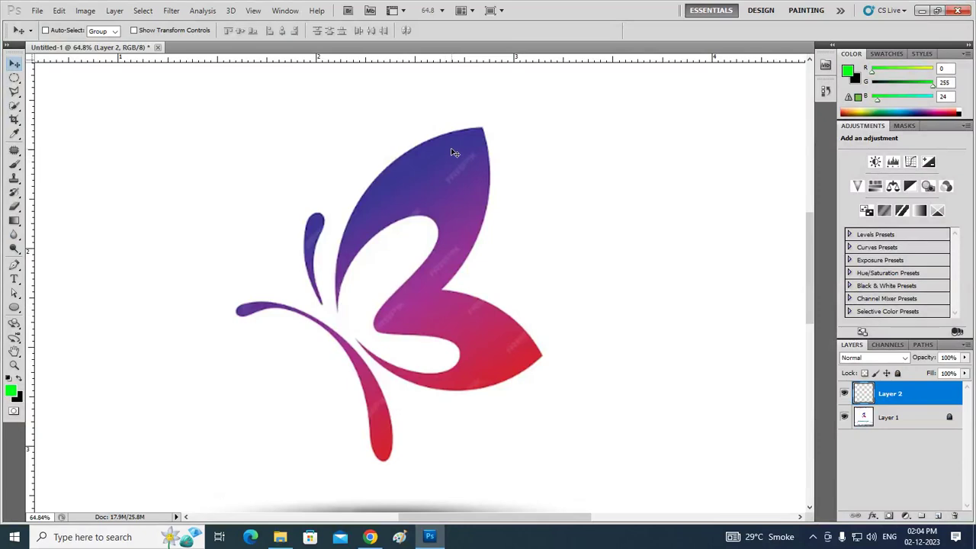
scroll(487, 136, up, 3)
scroll(503, 156, down, 2)
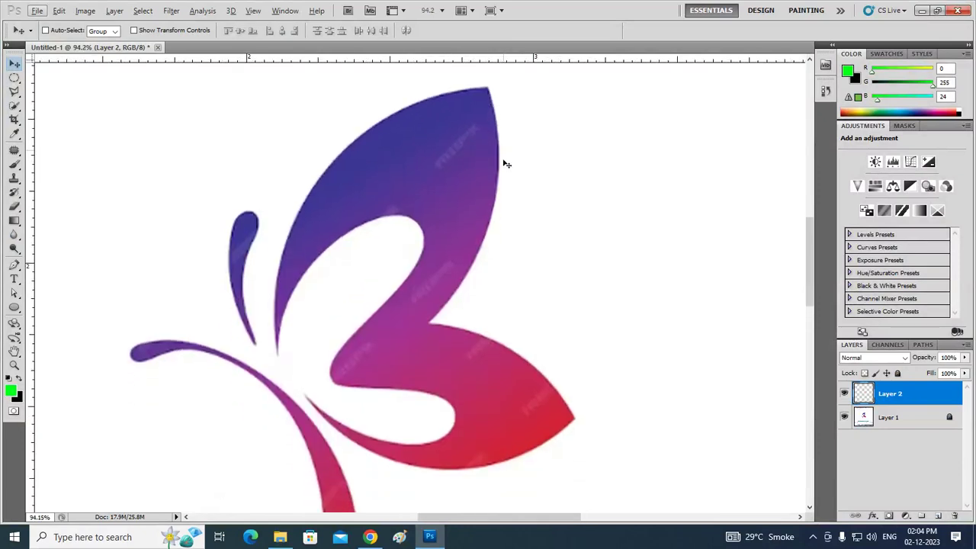
scroll(504, 159, down, 1)
scroll(366, 166, down, 1)
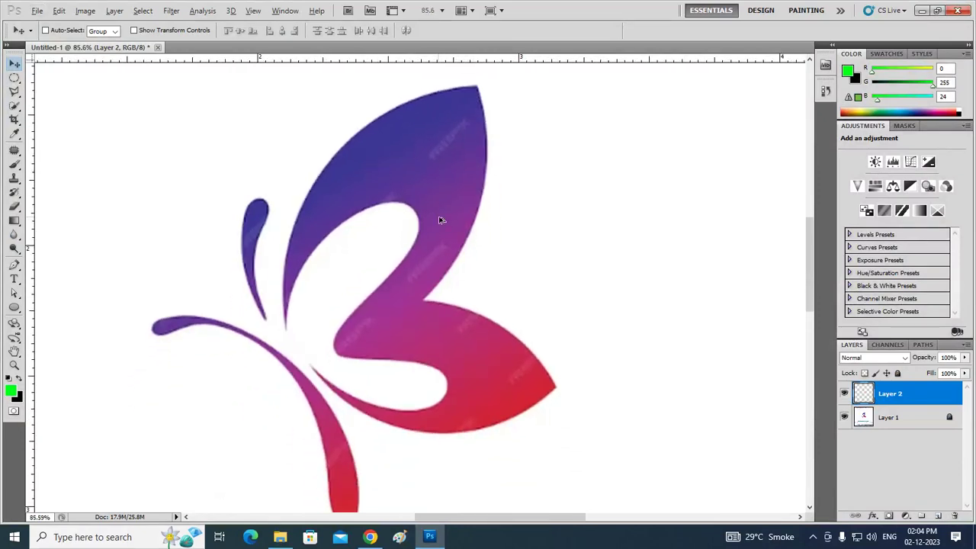
scroll(439, 220, down, 1)
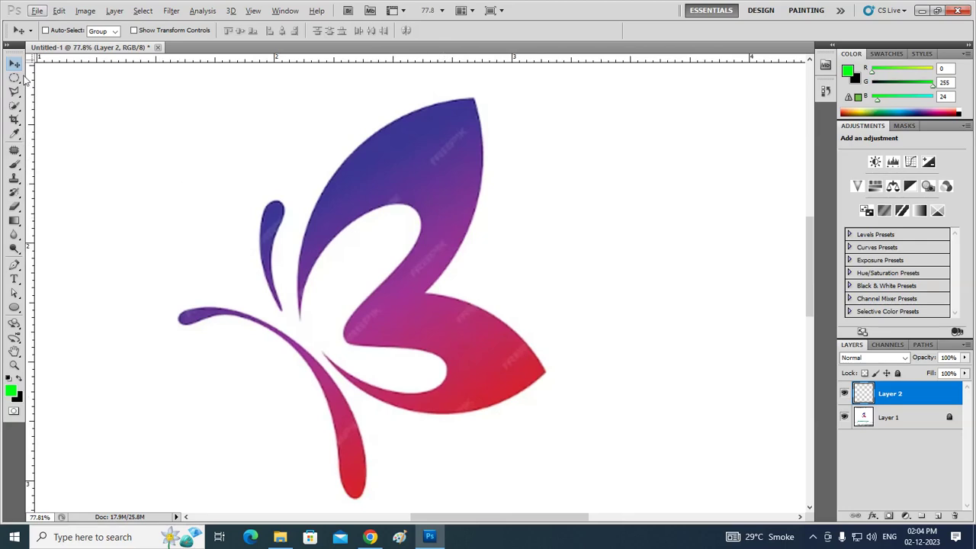
- With the Pen Tool, place corner-broken anchors along the wing's left edge, top tip and inner edge
click(15, 265)
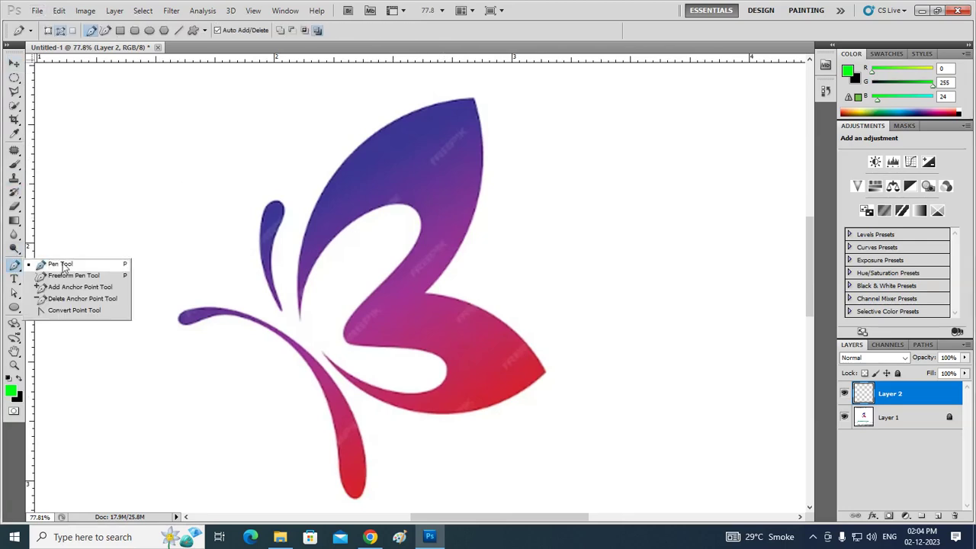
click(61, 266)
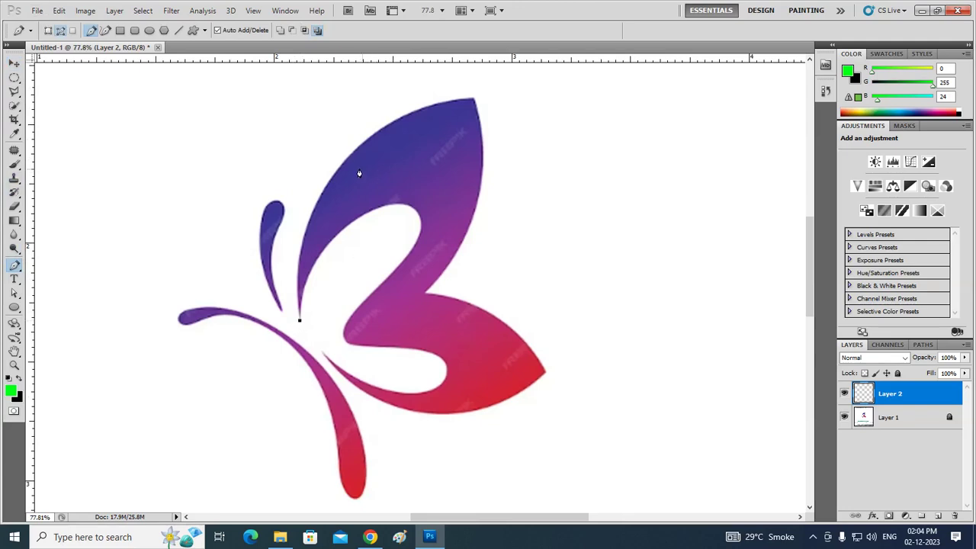
drag(341, 166, 402, 98)
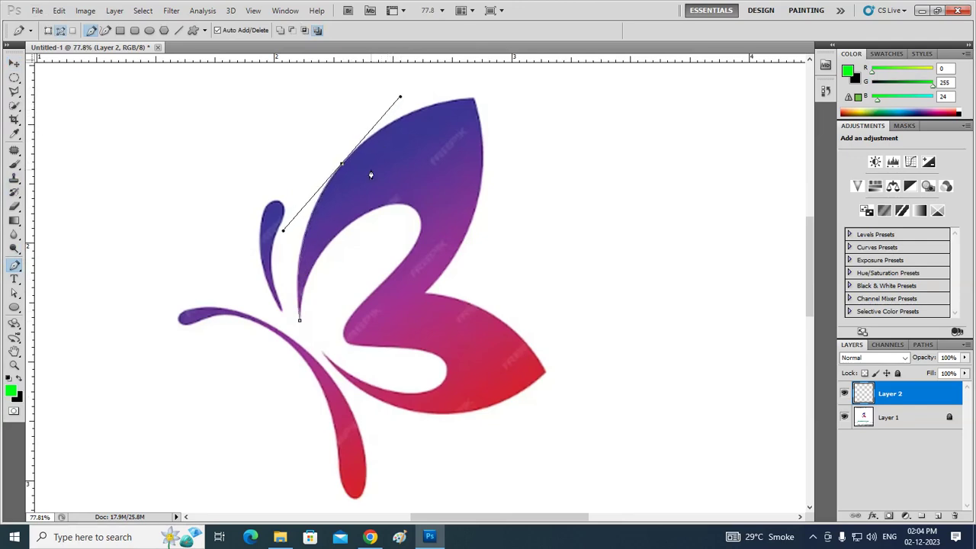
alt+click(342, 165)
drag(474, 102, 554, 94)
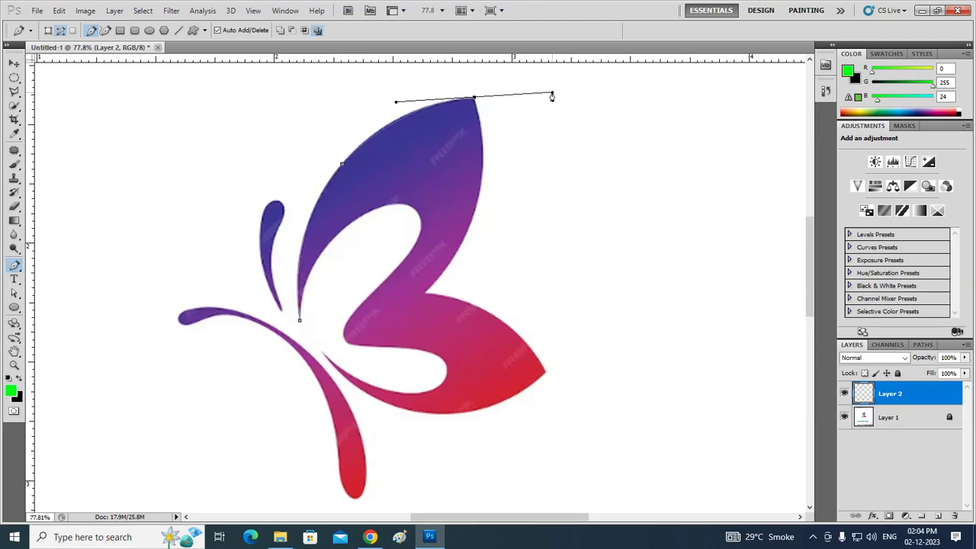
alt+click(474, 99)
drag(424, 294, 335, 389)
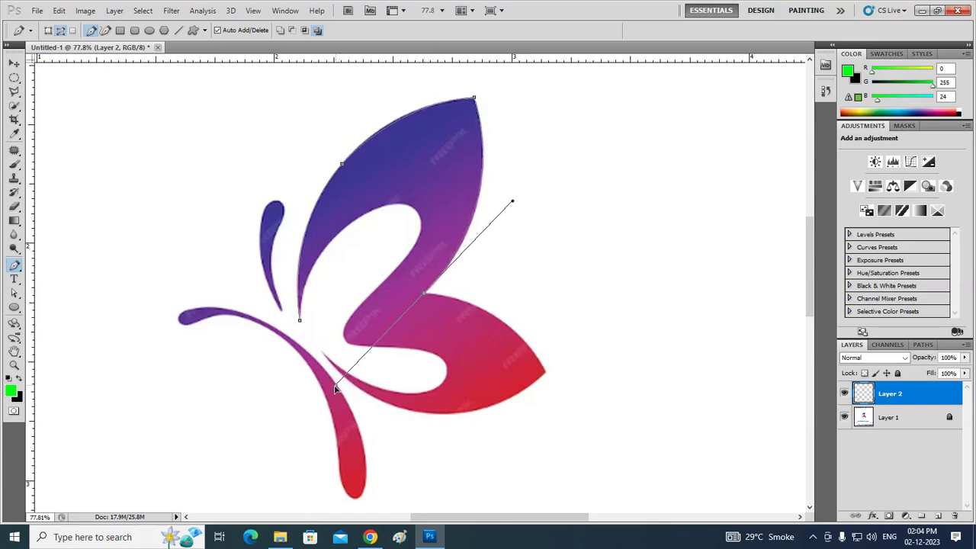
alt+click(424, 295)
- Add a sharp anchor at the lower wing tip and a curved anchor along the lower edge
drag(545, 375, 558, 402)
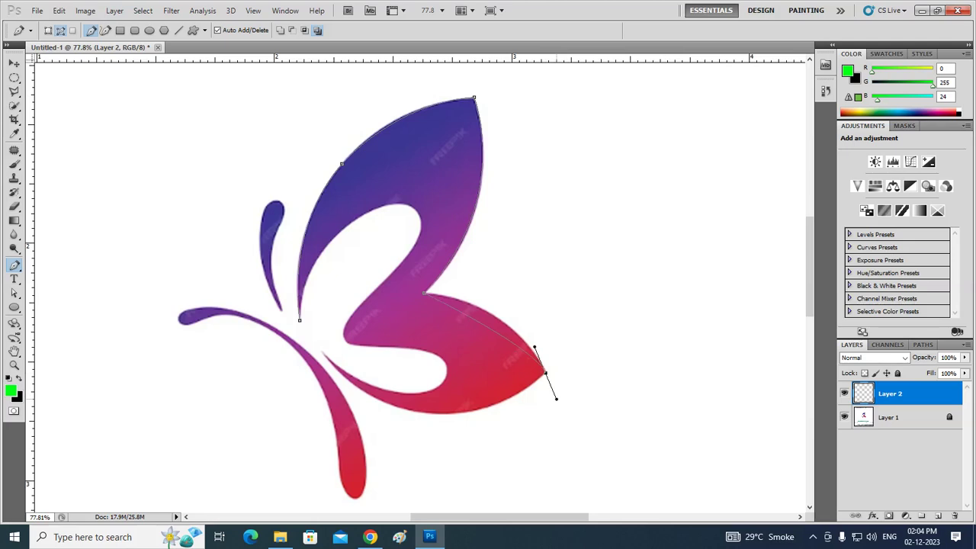
mouse_move(556, 398)
mouse_down()
mouse_move(599, 405)
mouse_move(634, 460)
mouse_move(601, 401)
mouse_up()
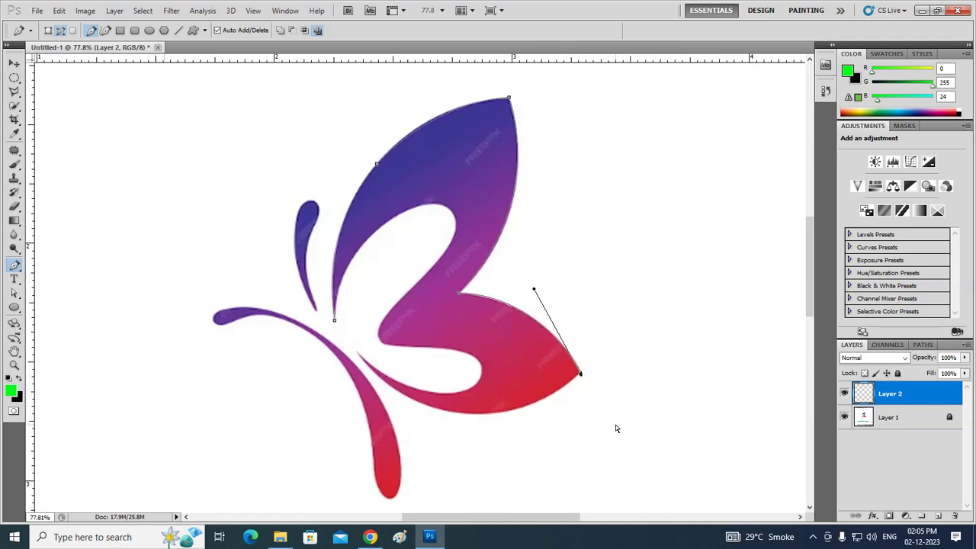
key(ctrl+z)
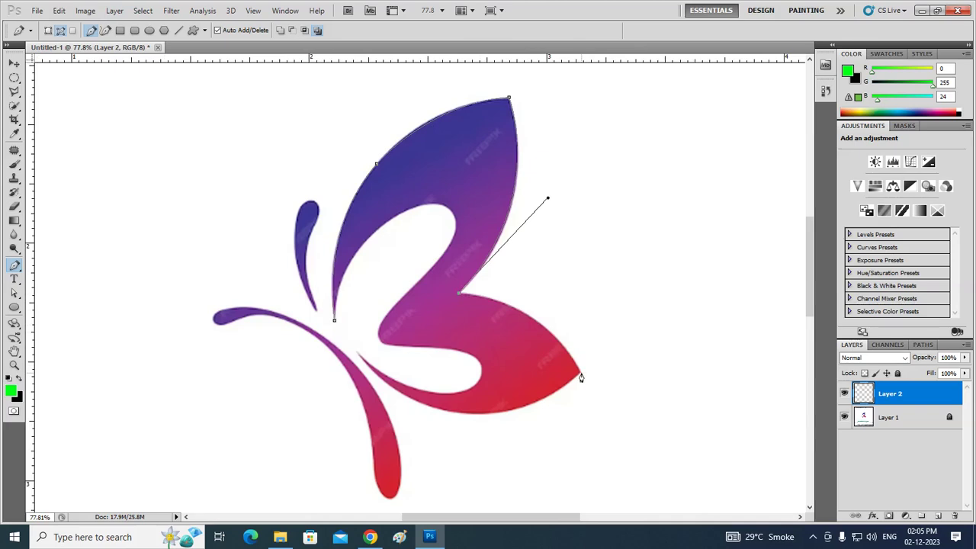
drag(580, 376, 630, 458)
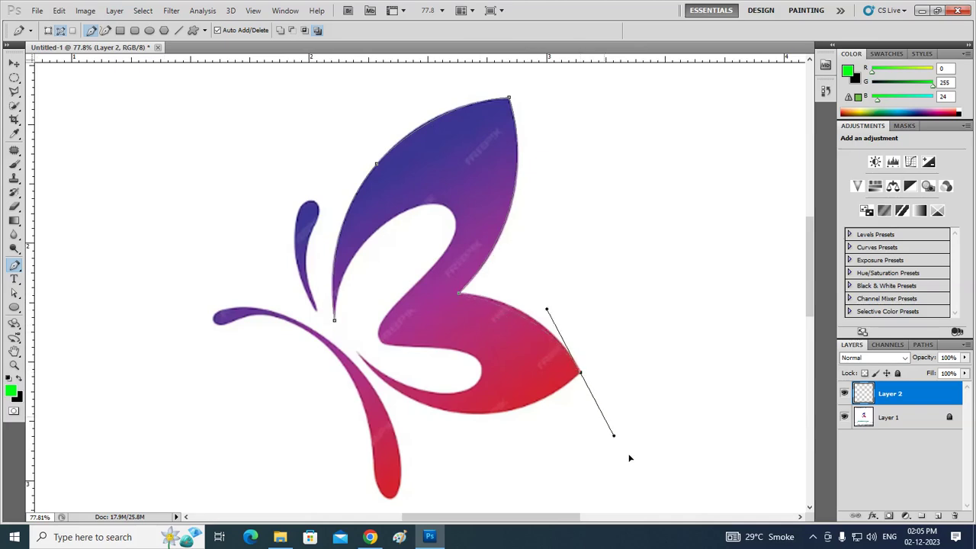
alt+click(580, 374)
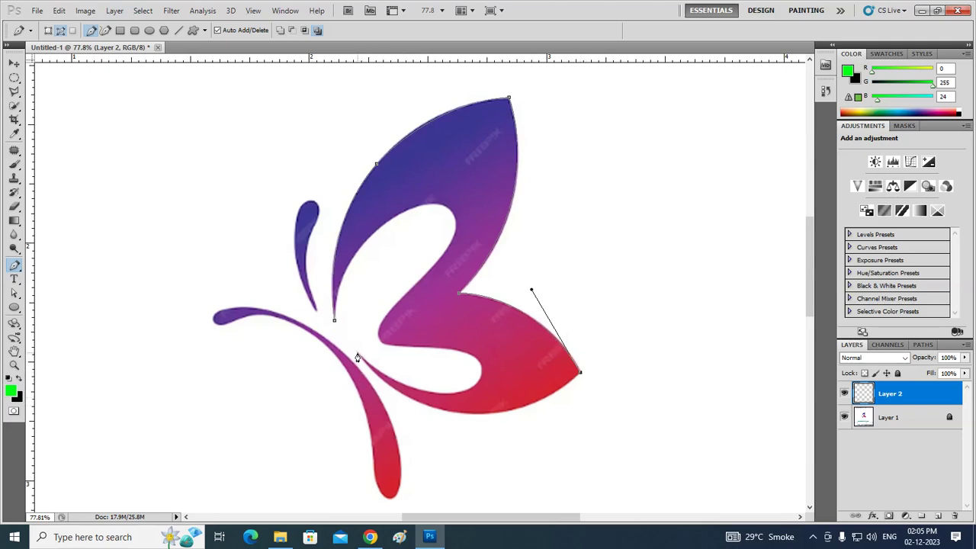
mouse_move(358, 357)
mouse_down()
mouse_move(272, 226)
mouse_move(245, 230)
mouse_up()
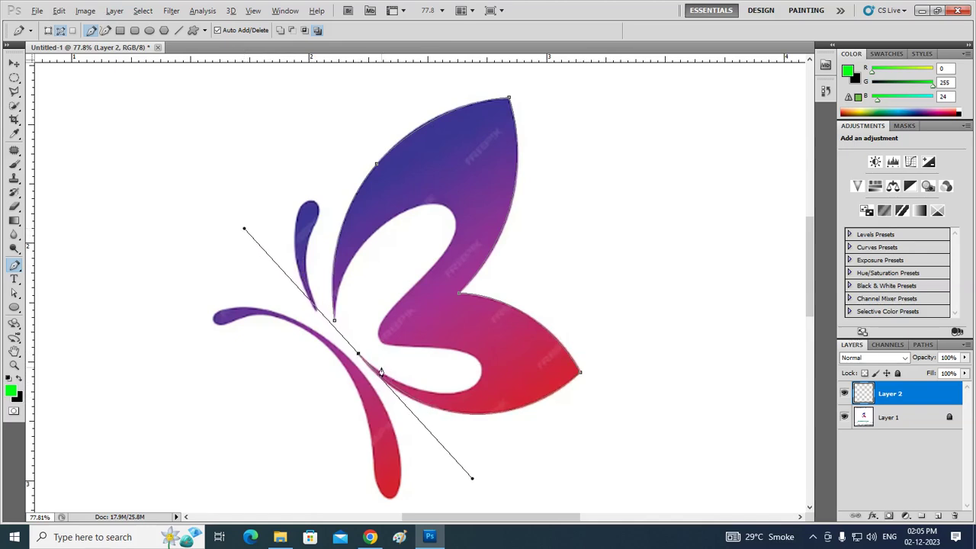
alt+click(357, 357)
- Continue the path along the lower wing's inner curve up into the notch
mouse_move(478, 388)
mouse_down()
mouse_move(506, 355)
mouse_move(529, 349)
mouse_up()
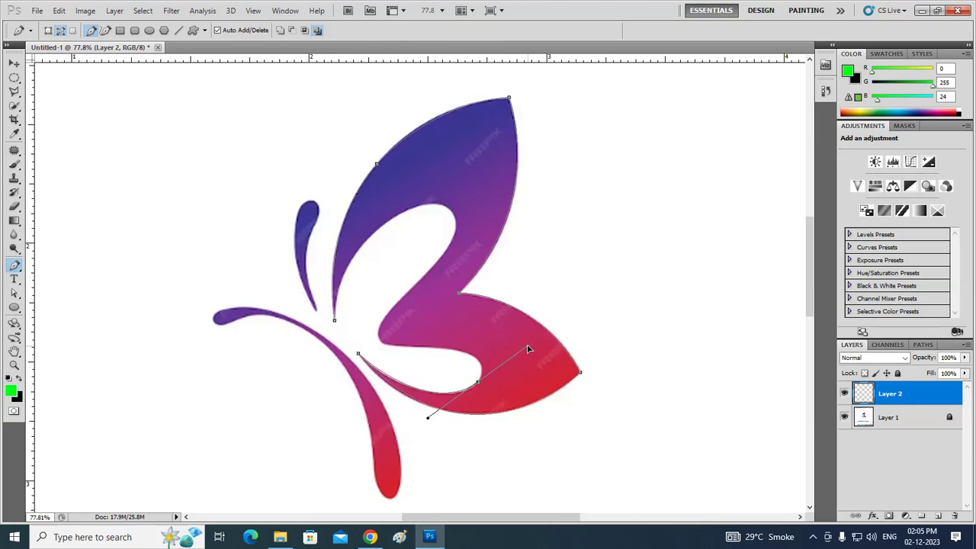
alt+click(477, 383)
drag(466, 357, 447, 349)
alt+click(467, 355)
drag(376, 344, 379, 334)
key(ctrl+z)
- Place anchors along the notch's upper edge and around its left side
scroll(455, 371, up, 1)
scroll(452, 372, up, 1)
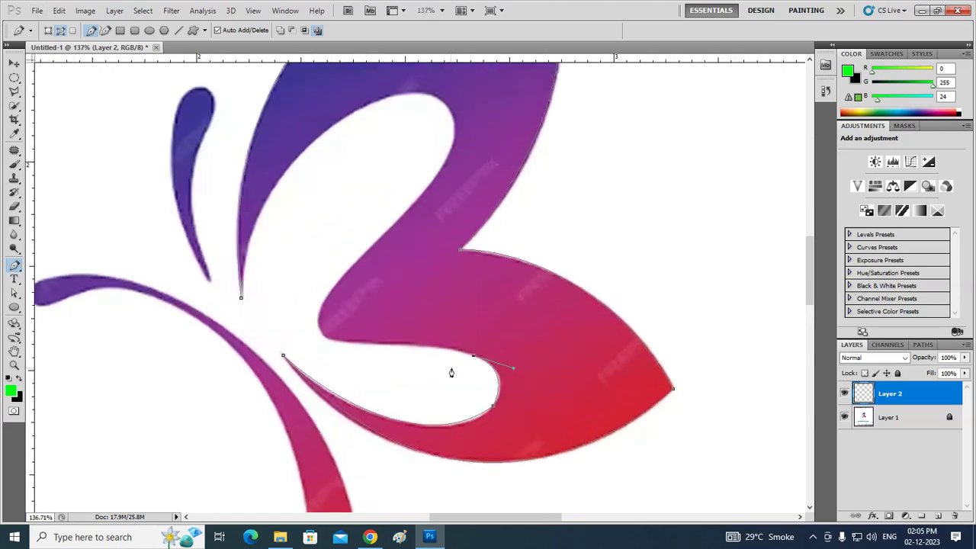
click(371, 348)
key(ctrl+z)
click(354, 344)
mouse_move(320, 347)
mouse_down()
mouse_move(296, 336)
mouse_move(273, 344)
mouse_up()
key(ctrl+z)
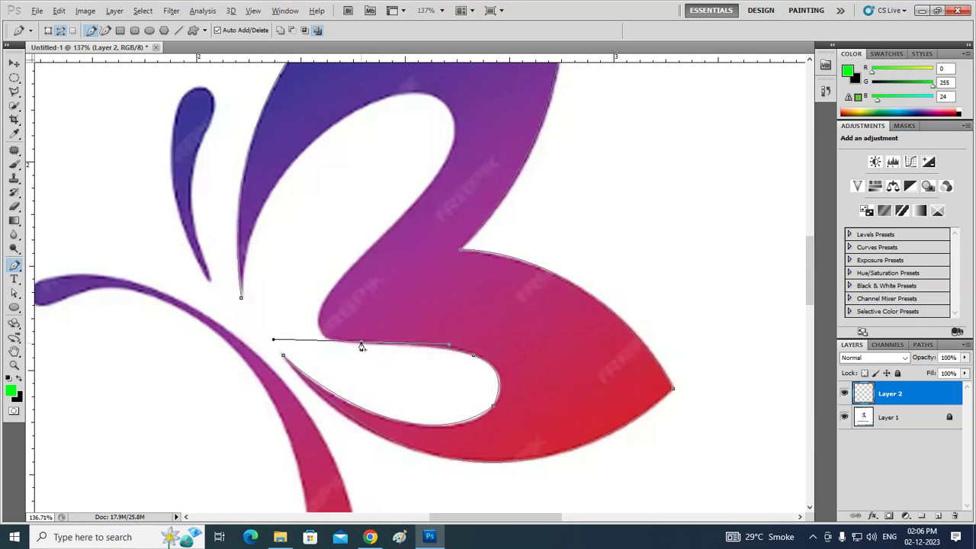
click(361, 345)
drag(323, 306, 343, 264)
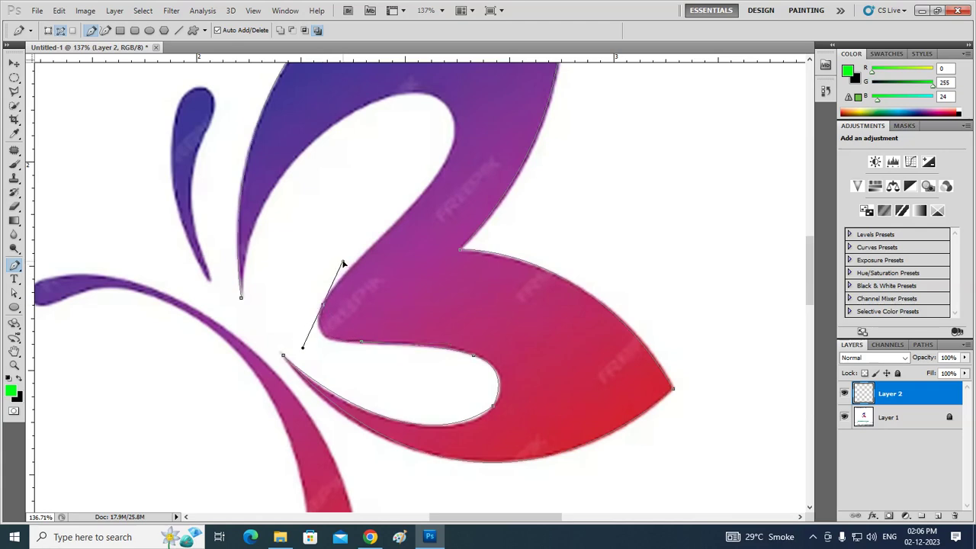
alt+click(322, 309)
- Trace up the inner wing edge and across the opening, closing the path at the starting anchor
scroll(459, 225, up, 2)
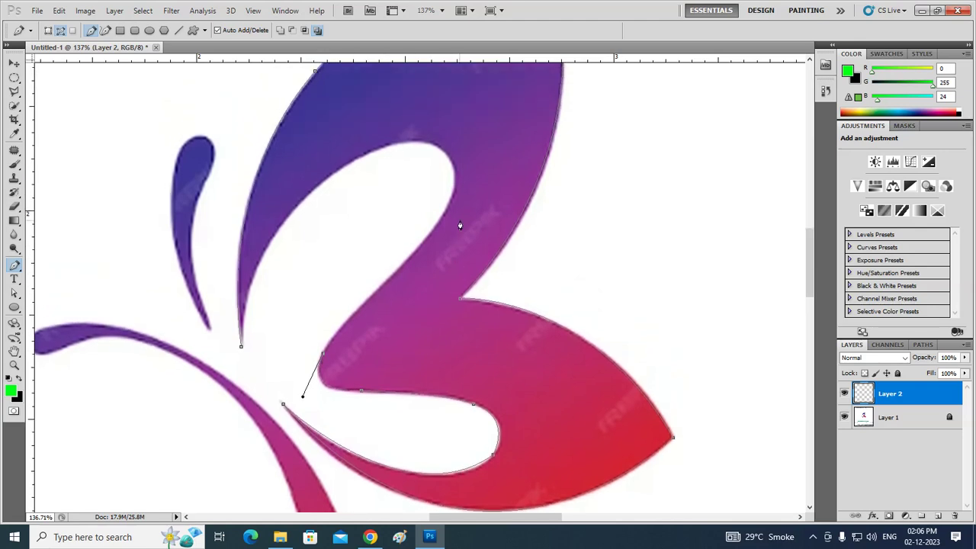
scroll(442, 249, up, 1)
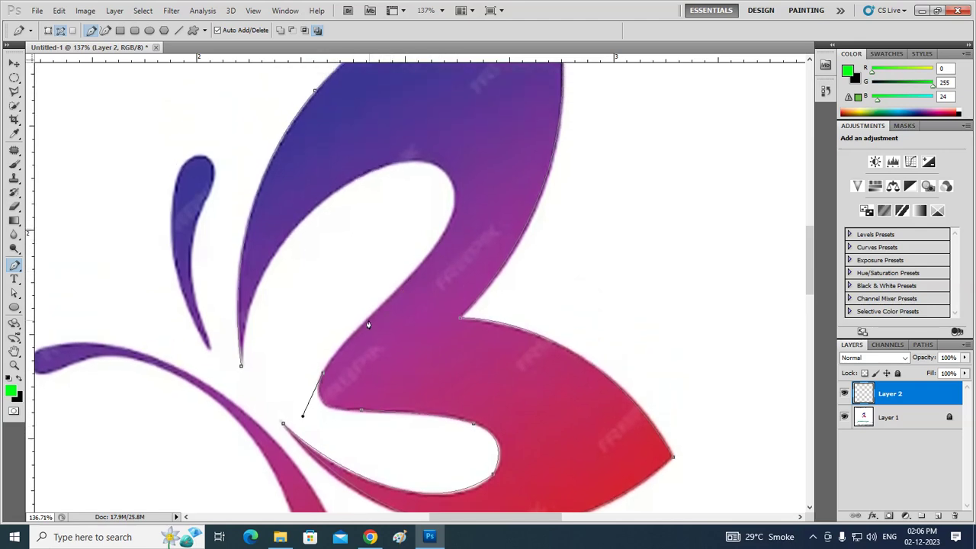
drag(382, 307, 424, 266)
alt+click(382, 306)
drag(455, 207, 468, 162)
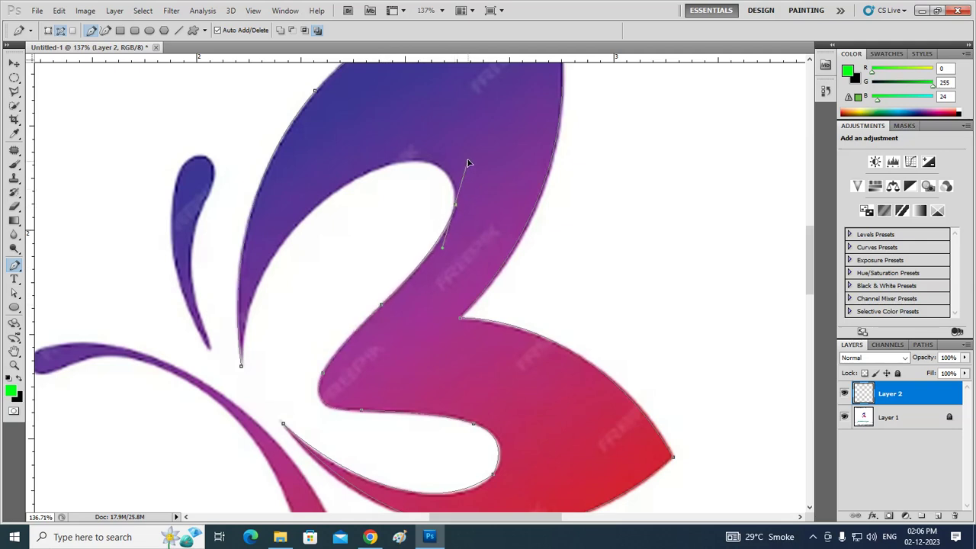
alt+click(455, 208)
drag(402, 162, 348, 176)
alt+click(402, 163)
click(241, 369)
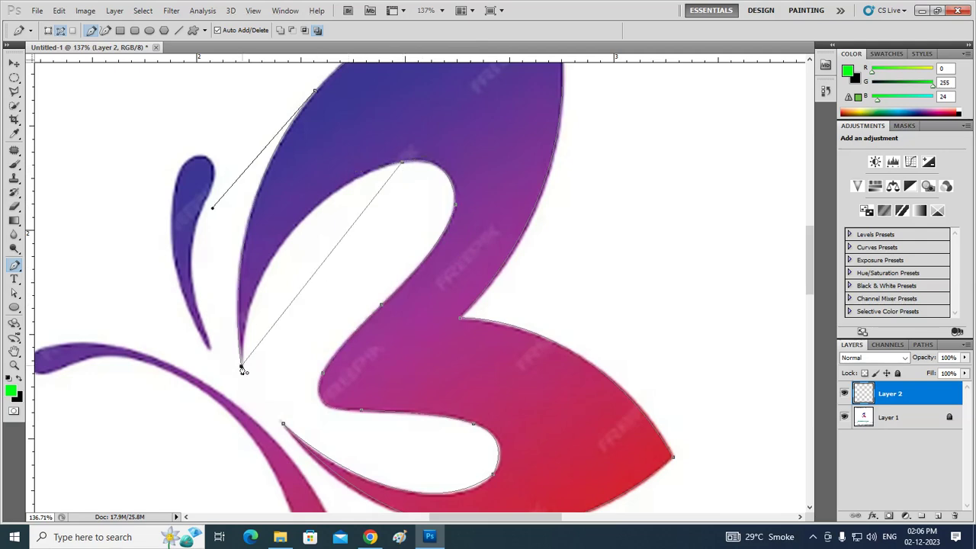
mouse_move(242, 370)
mouse_down()
mouse_move(238, 527)
mouse_move(233, 490)
mouse_up()
key(ctrl+Return)
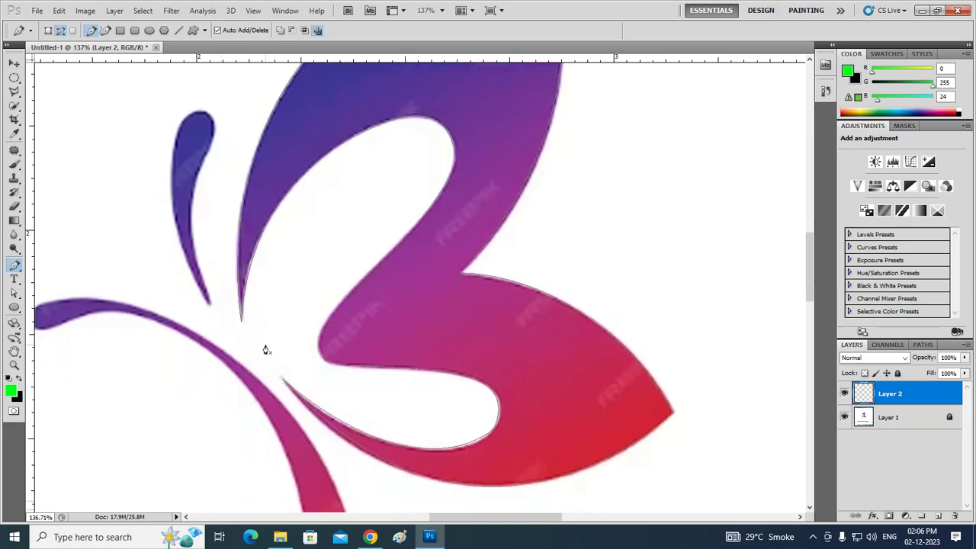
- Load the traced wing path as a selection and fit the image on screen
click(14, 63)
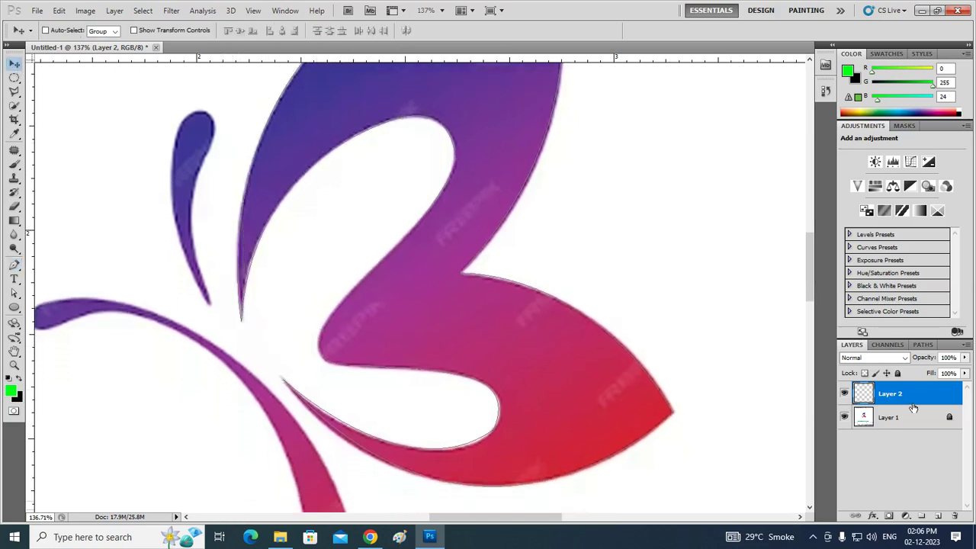
click(924, 346)
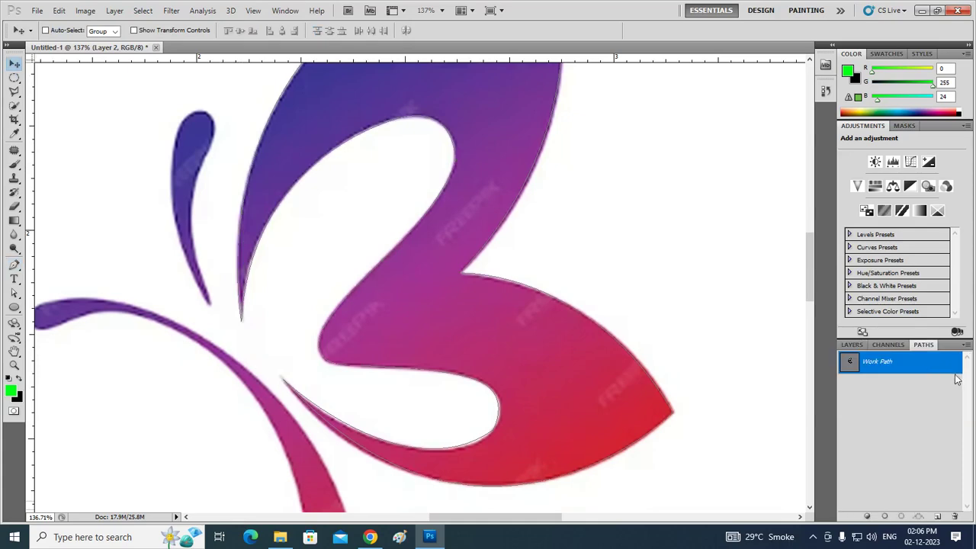
ctrl+click(850, 363)
click(852, 345)
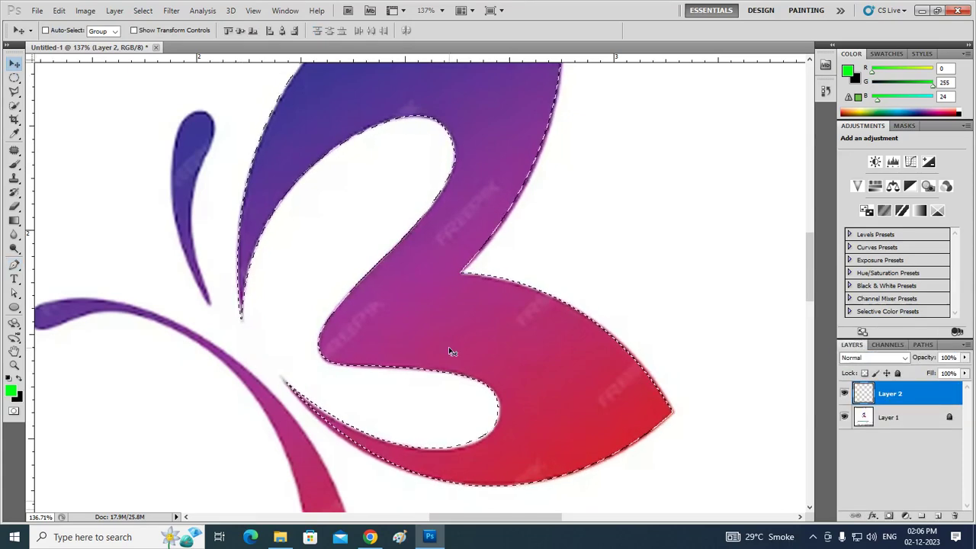
key(ctrl+0)
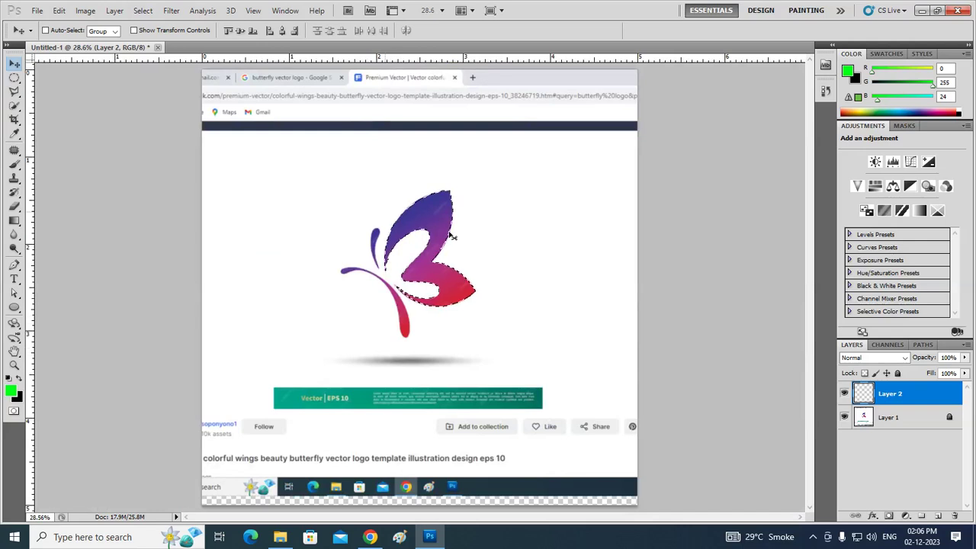
scroll(452, 352, up, 3)
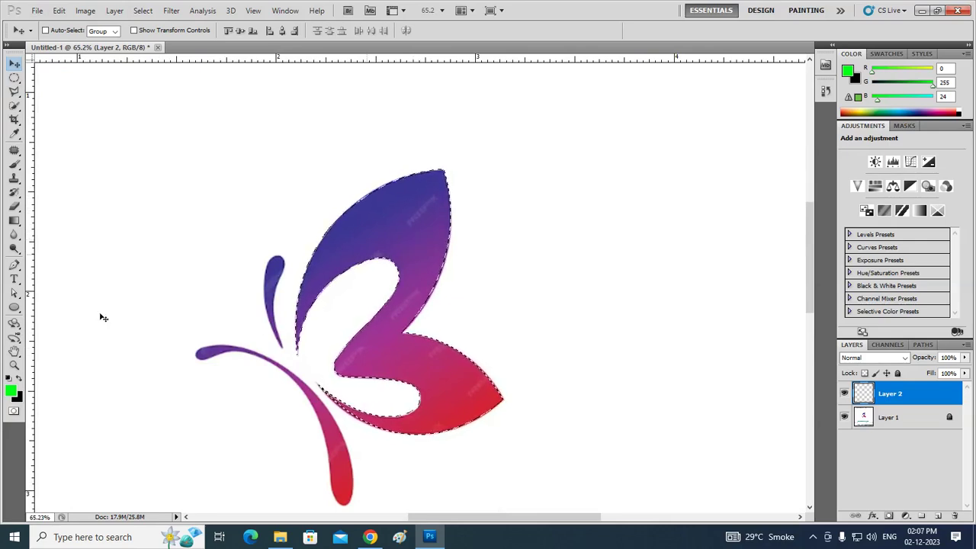
- Sample the dark blue #3d3694 as foreground, fill the wing selection, and deselect
key(i)
click(11, 391)
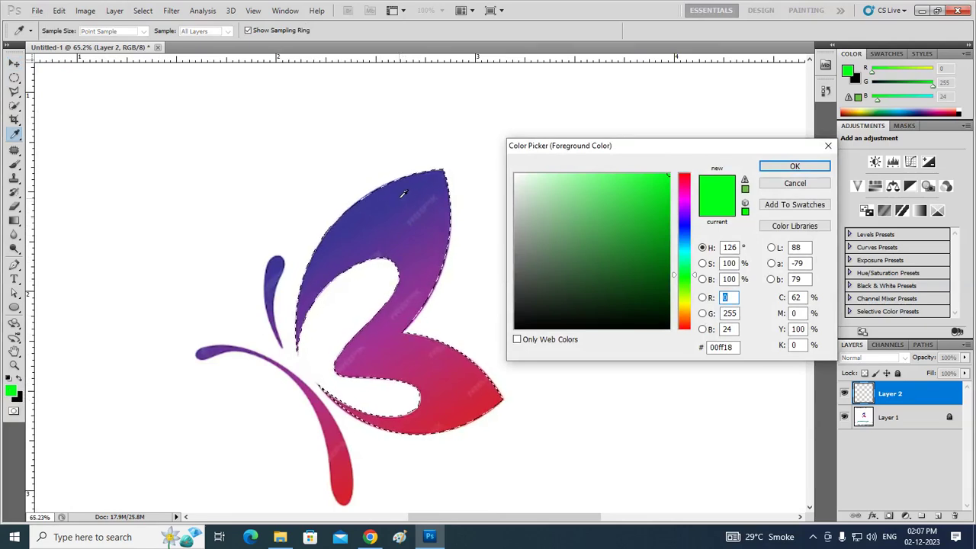
click(402, 193)
click(795, 168)
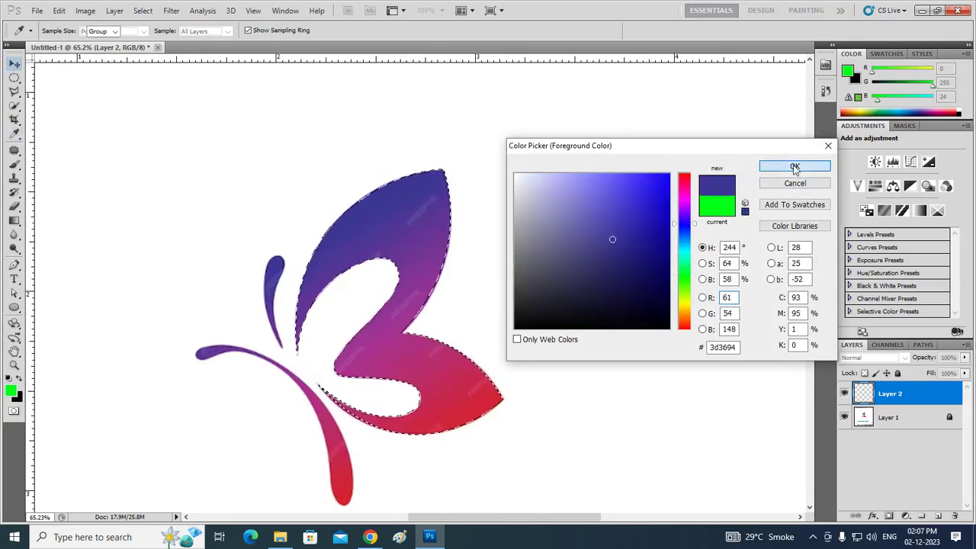
key(v)
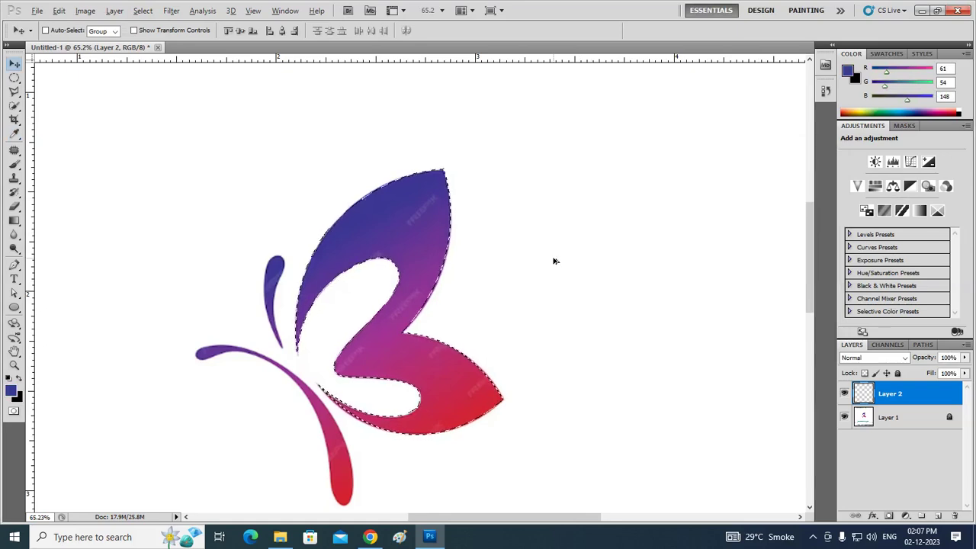
key(alt+BackSpace)
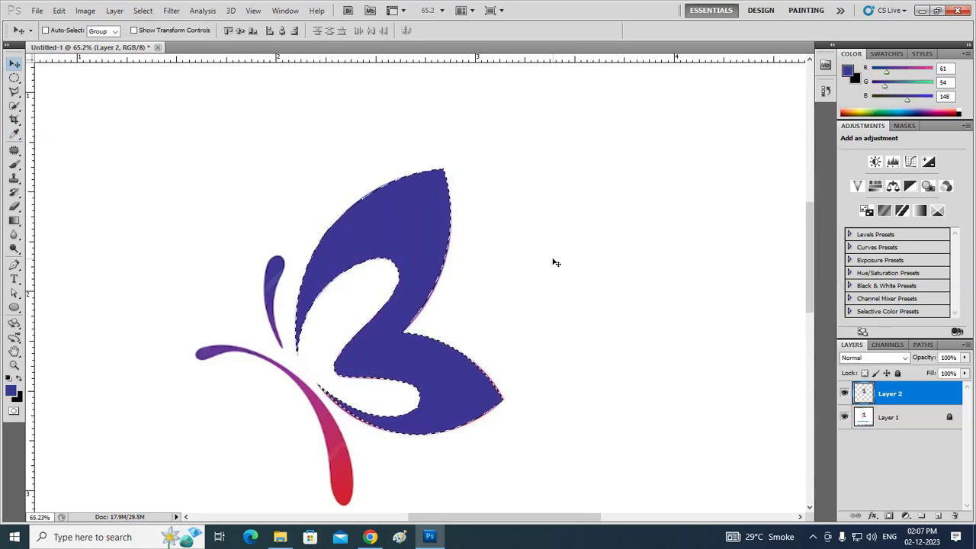
key(ctrl+d)
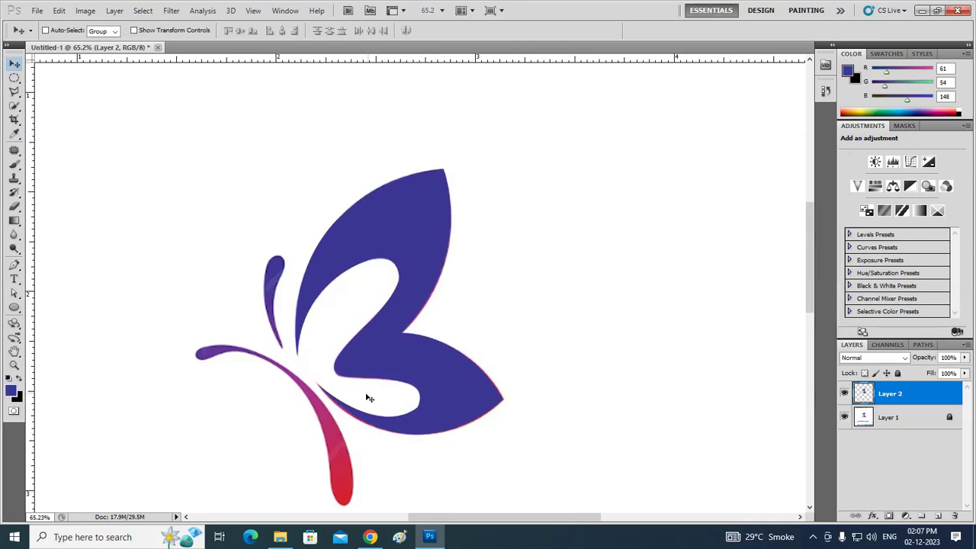
- Start a Pen path at the teardrop antenna's tip with a curved anchor at its top
click(15, 265)
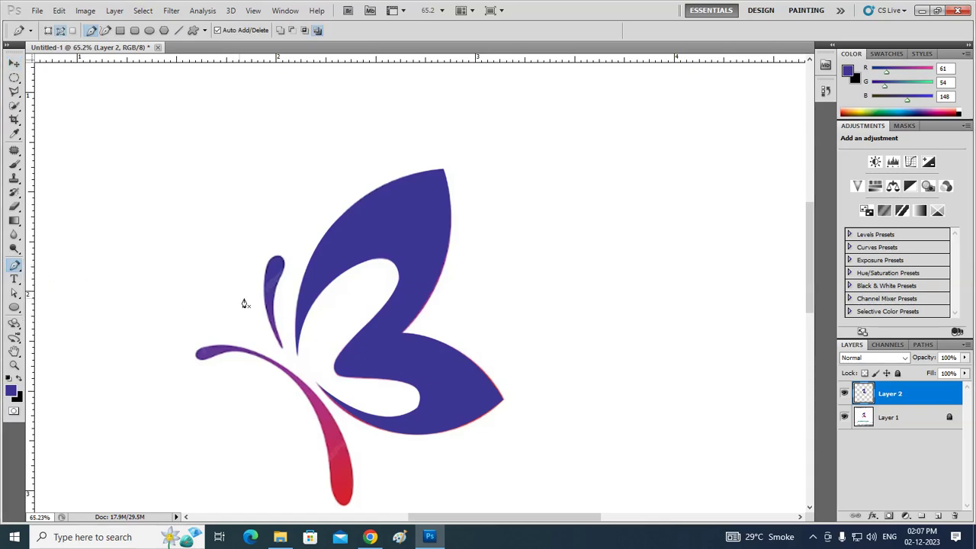
scroll(272, 326, up, 1)
click(285, 353)
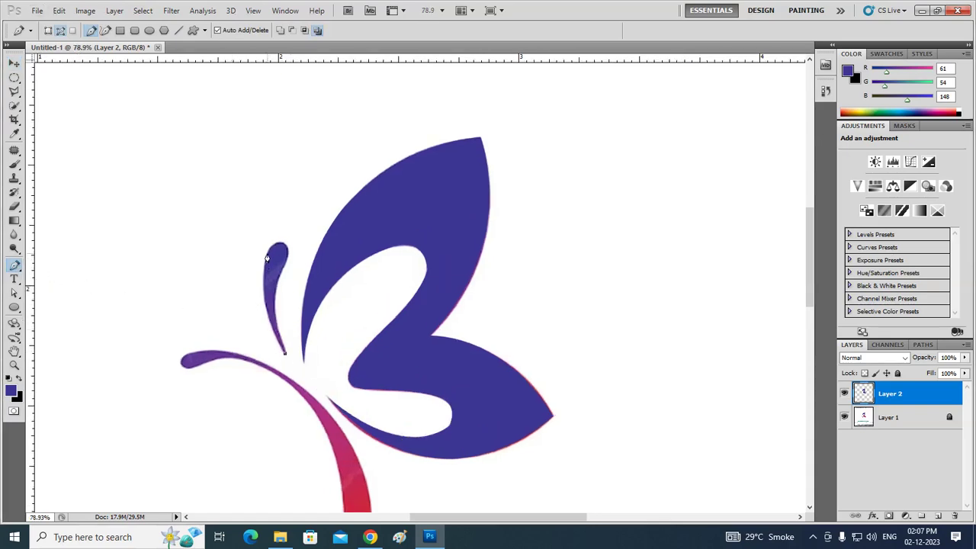
drag(267, 255, 283, 208)
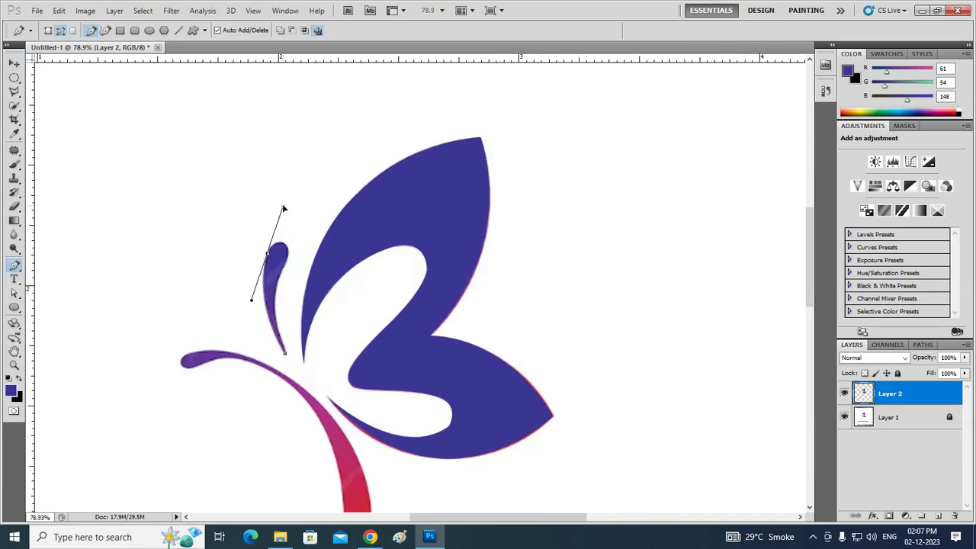
alt+click(266, 256)
scroll(267, 258, up, 5)
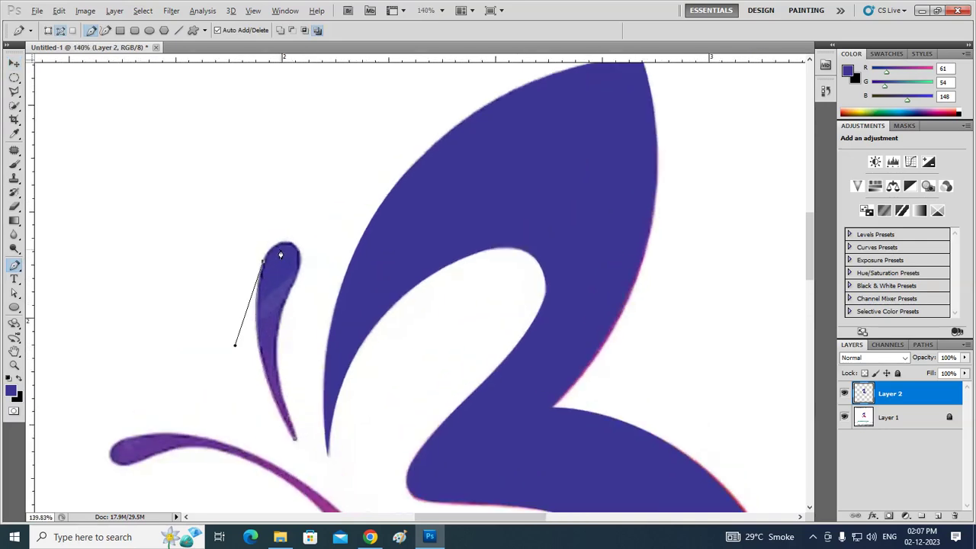
- Trace down the antenna's side and close the path at its bottom point
click(296, 250)
drag(320, 261, 320, 257)
alt+click(296, 251)
drag(292, 285, 279, 305)
alt+click(292, 286)
mouse_move(296, 441)
mouse_down()
mouse_move(320, 523)
mouse_move(340, 499)
mouse_up()
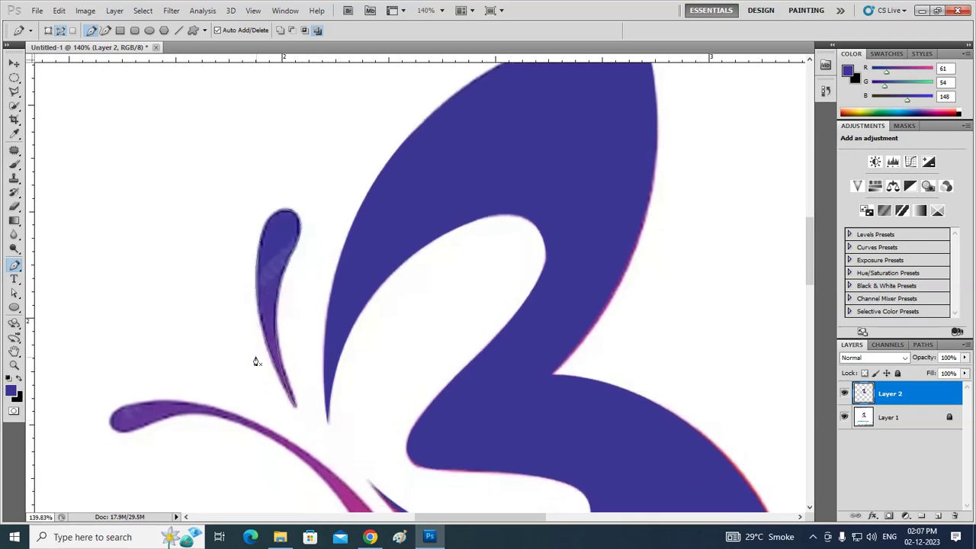
scroll(256, 360, down, 2)
scroll(257, 353, down, 2)
scroll(259, 344, down, 1)
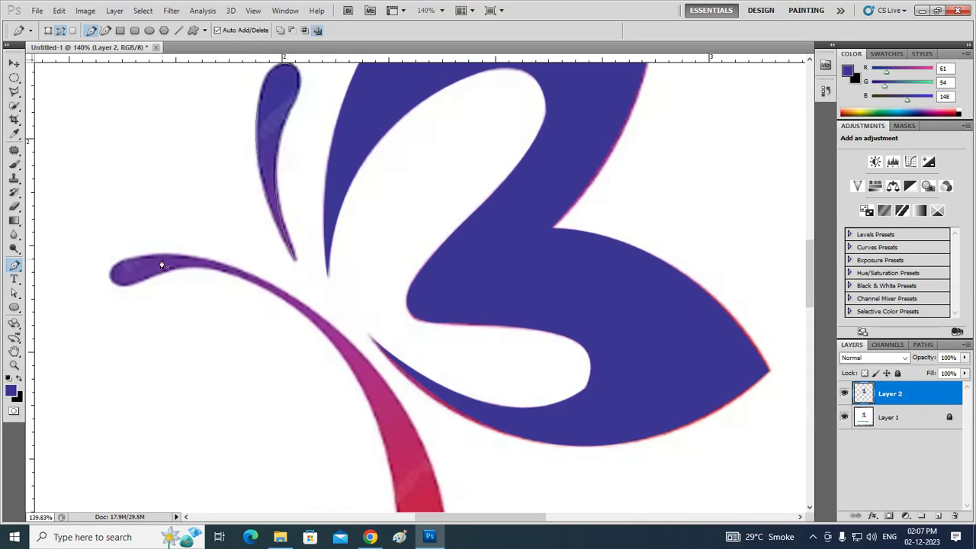
scroll(309, 328, down, 2)
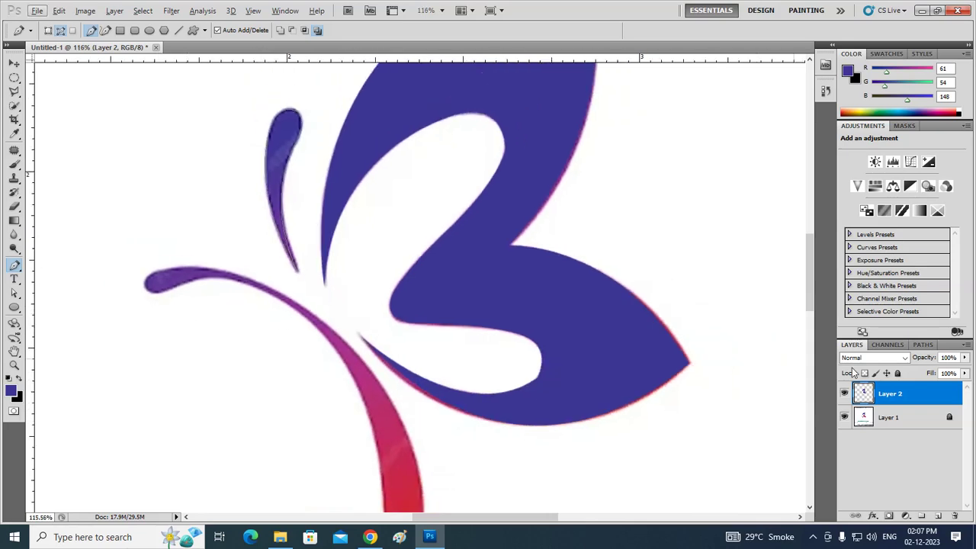
- Load the antenna path as a selection, fill it with the wing's sampled blue, and deselect
click(923, 345)
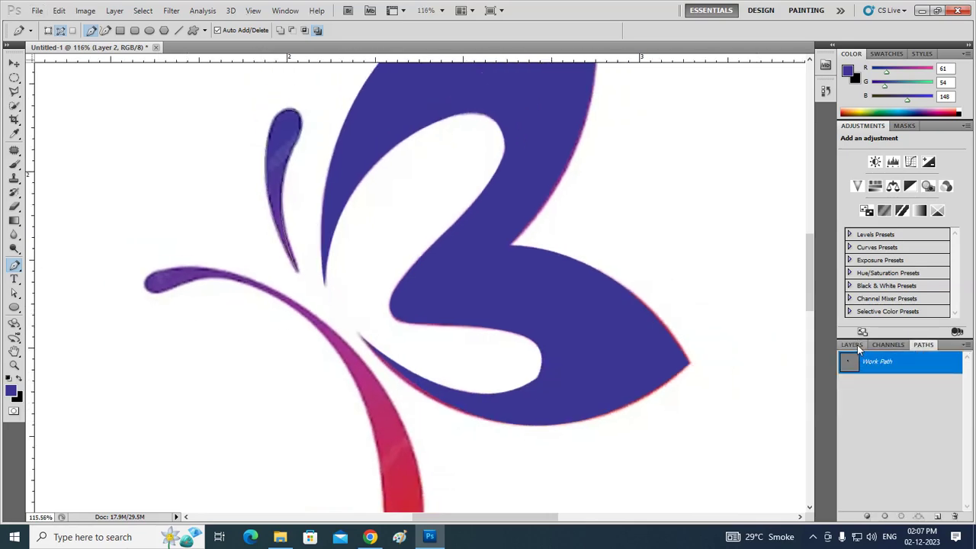
click(855, 344)
click(923, 345)
key(ctrl+Return)
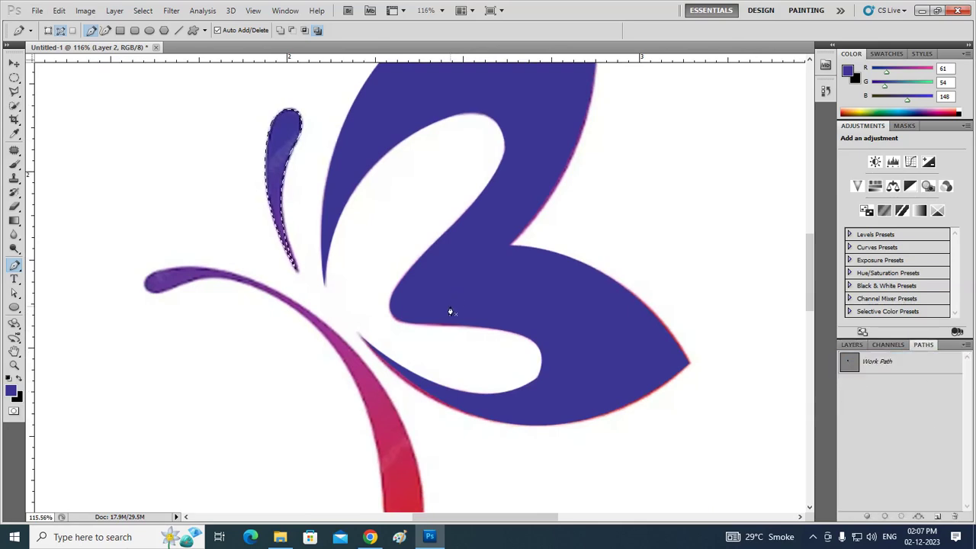
key(i)
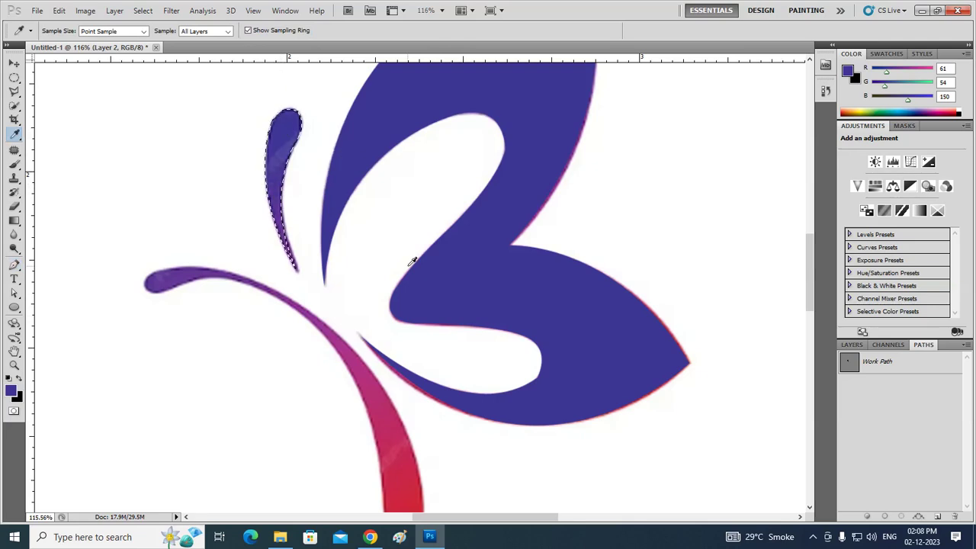
click(410, 264)
key(ctrl+d)
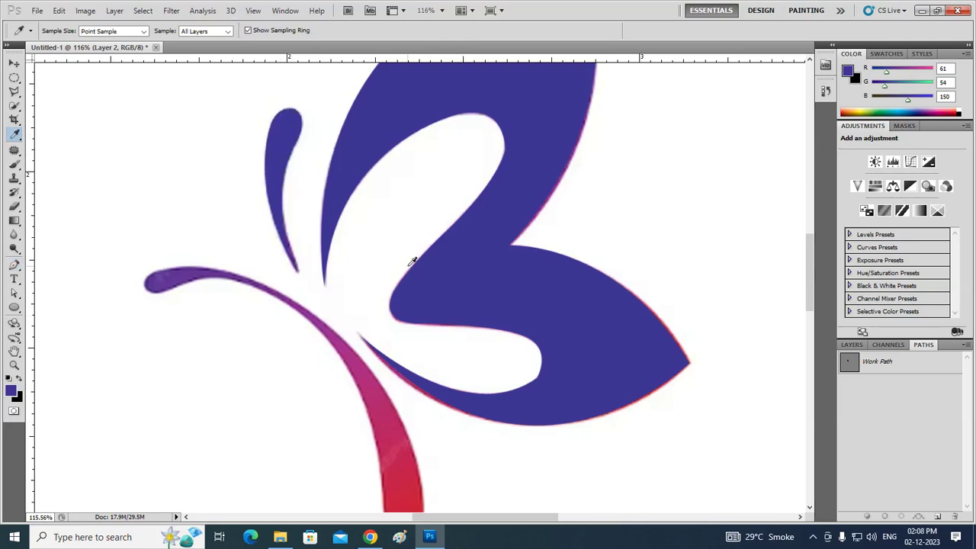
click(15, 62)
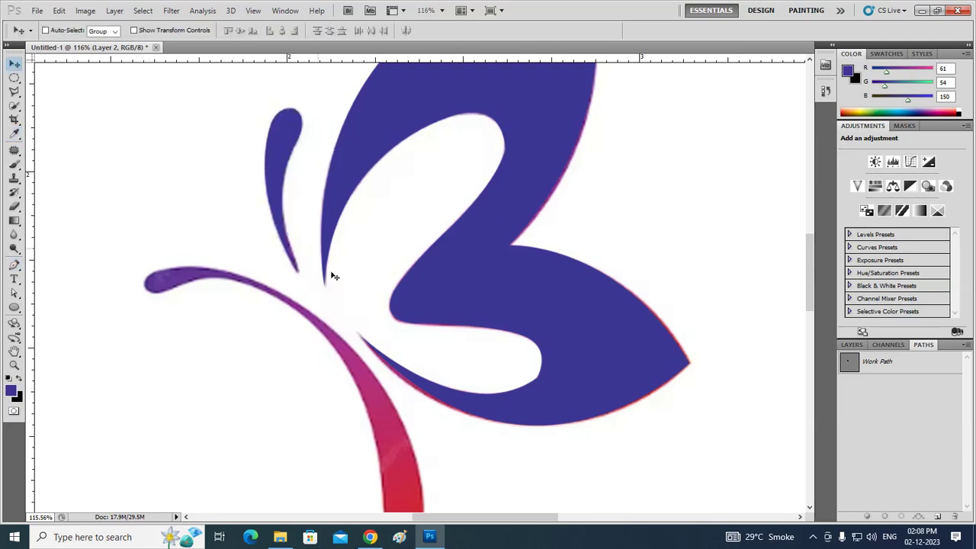
- Create a new empty Path 1 in the Paths panel
click(888, 345)
click(852, 344)
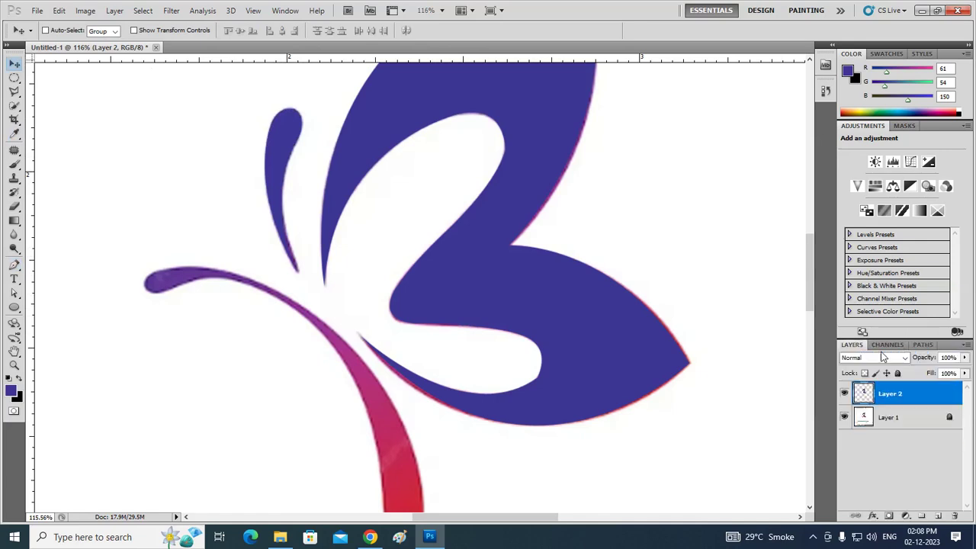
click(890, 345)
click(925, 345)
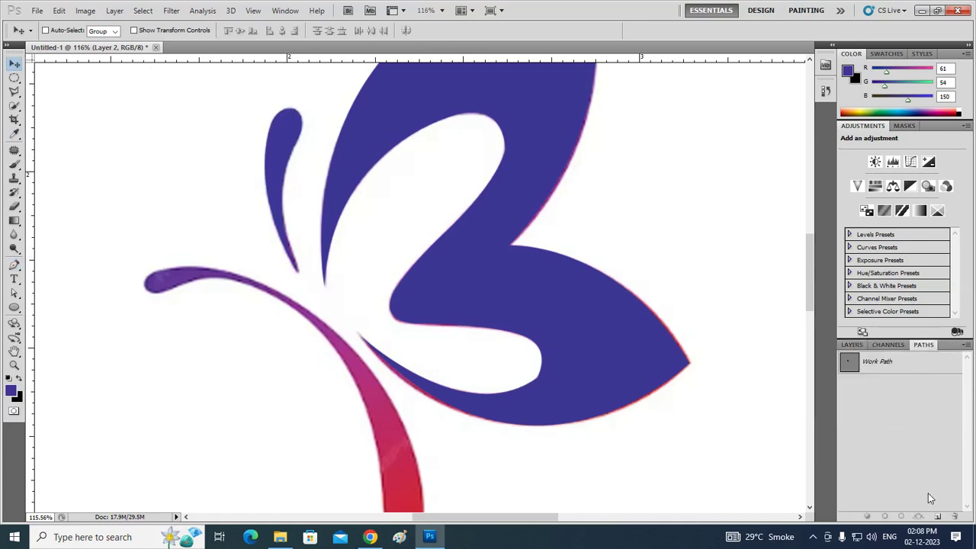
click(939, 516)
click(852, 345)
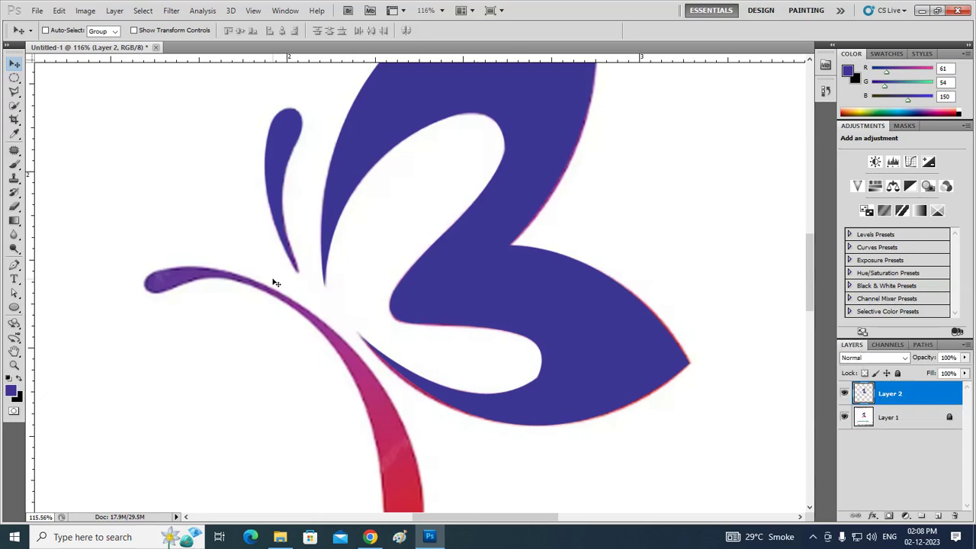
scroll(377, 355, down, 2)
scroll(376, 356, down, 1)
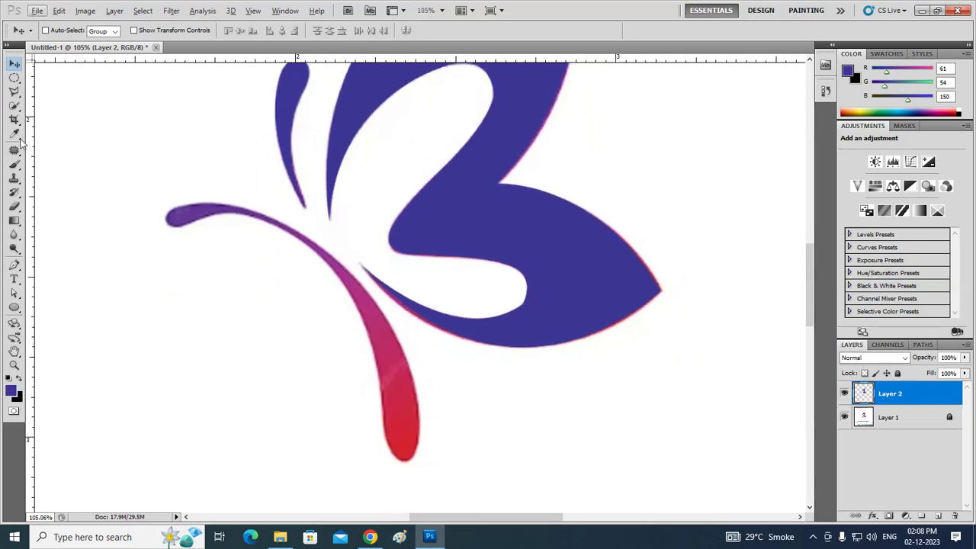
- Place curved Pen anchors down the inner edge of the long lower stroke
click(15, 265)
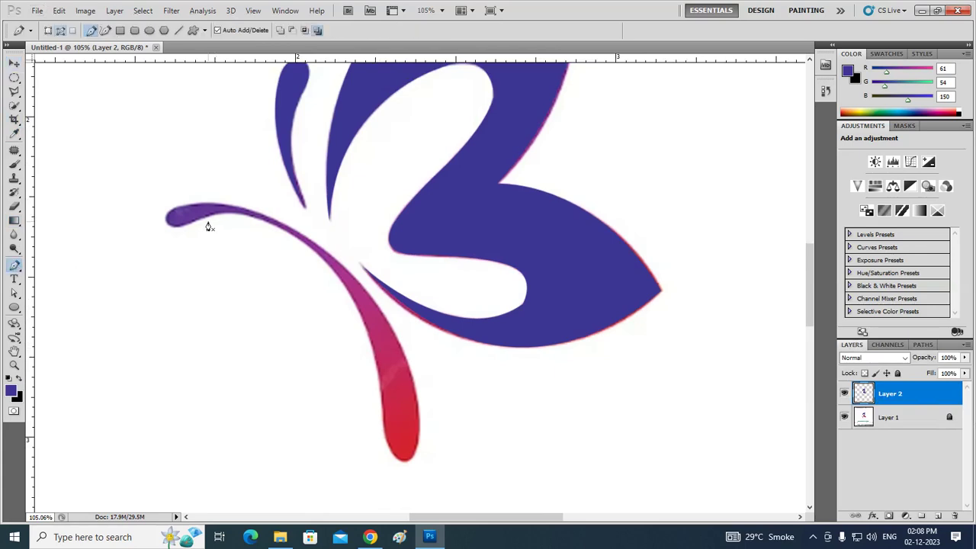
scroll(174, 219, up, 2)
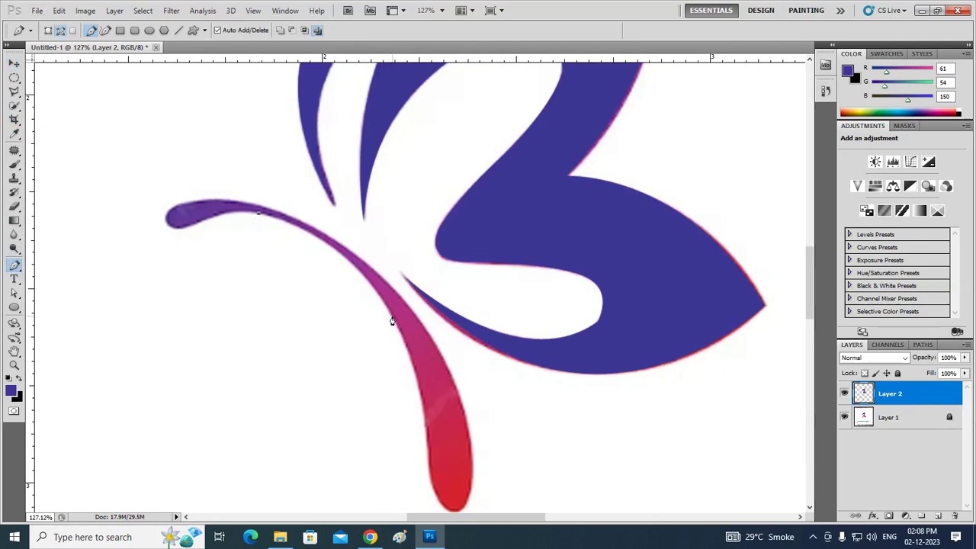
drag(392, 316, 446, 411)
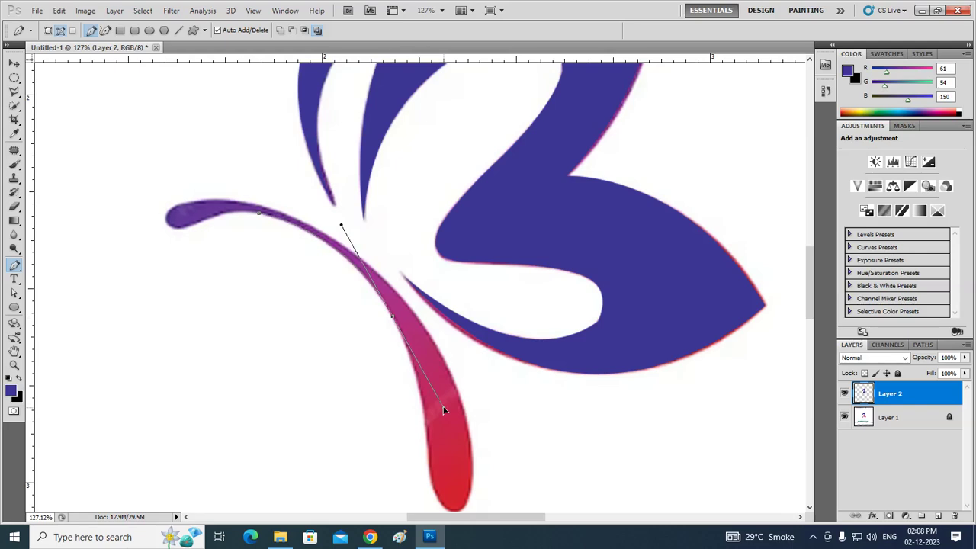
alt+click(392, 320)
scroll(405, 371, down, 3)
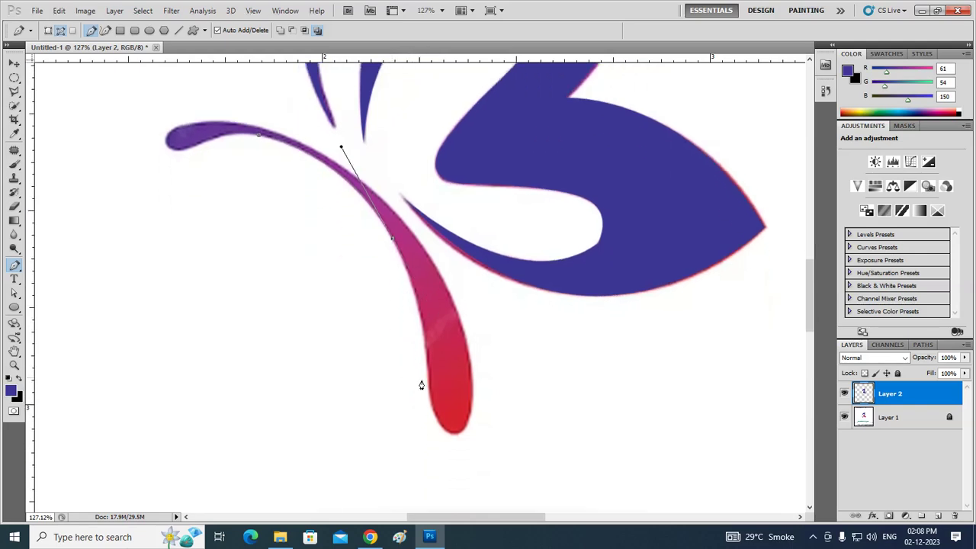
click(429, 390)
drag(429, 390, 433, 475)
alt+click(429, 391)
- Round the path around the red tip and up the stroke's outer edge
click(457, 438)
drag(472, 434, 485, 433)
alt+click(458, 437)
drag(470, 360, 464, 296)
alt+click(470, 363)
drag(372, 192, 297, 134)
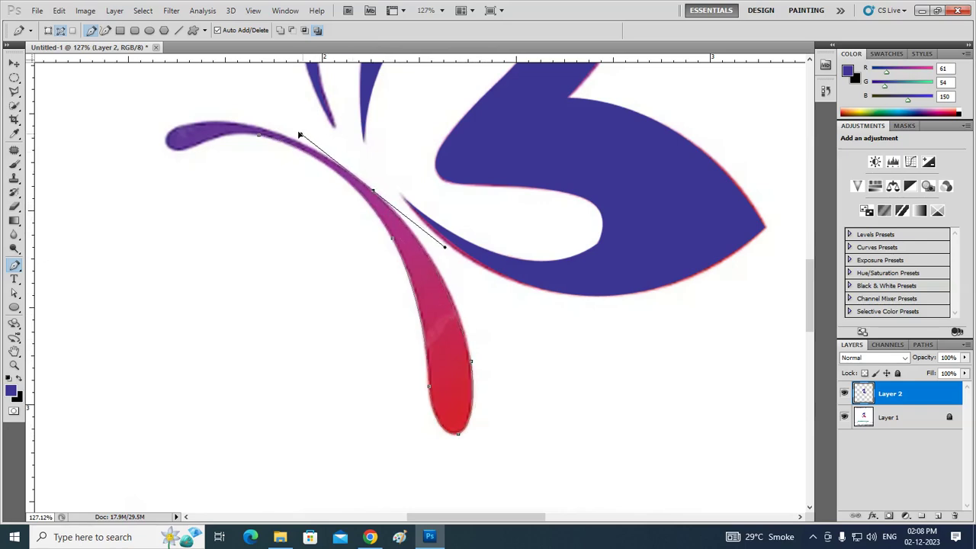
alt+click(373, 193)
- Close the stroke path at its start and add anchors refining the rounded end and upper curve
click(179, 130)
drag(179, 130, 79, 153)
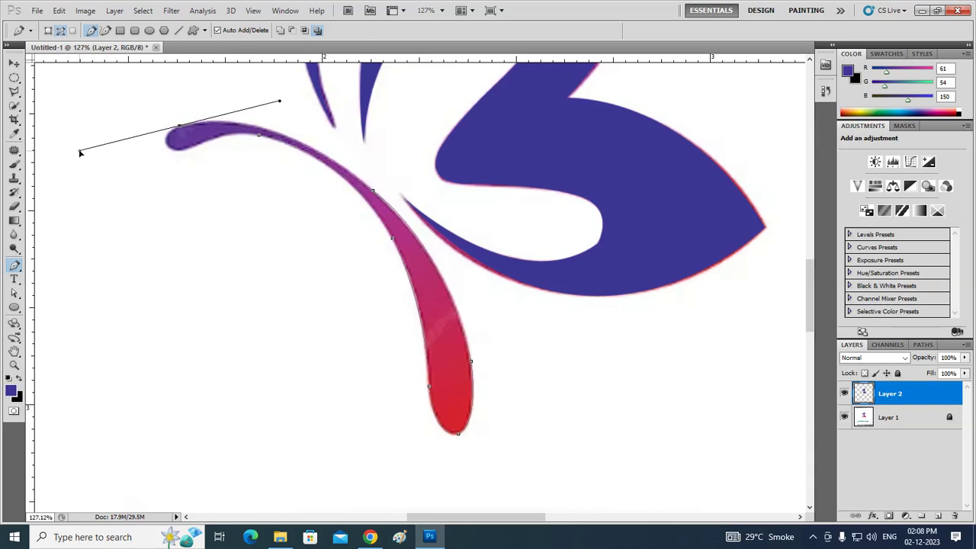
alt+click(179, 131)
scroll(168, 153, up, 1)
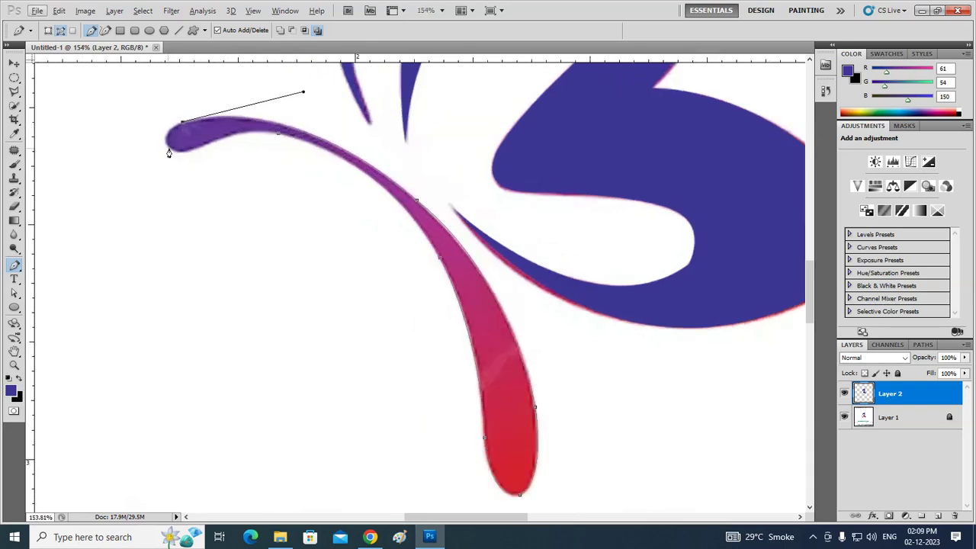
drag(173, 154, 191, 169)
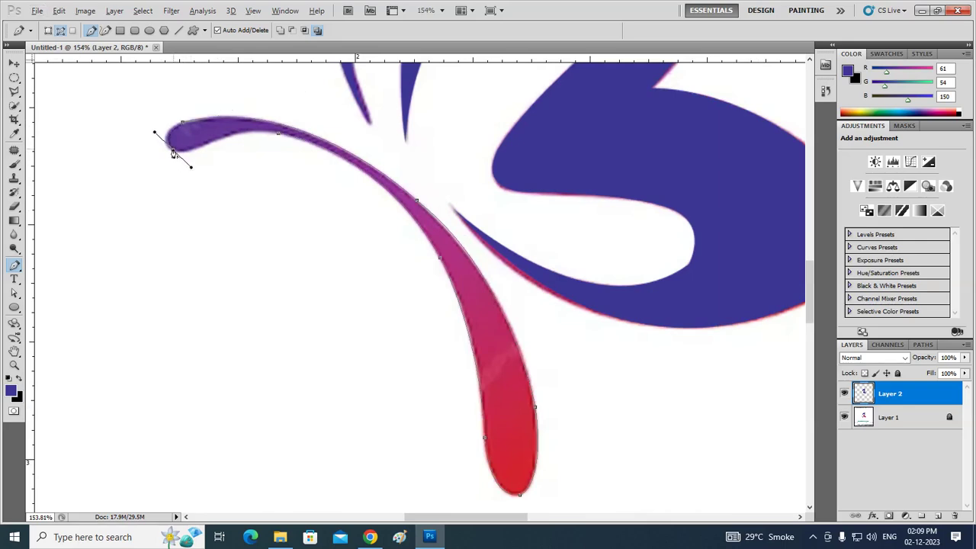
alt+click(173, 153)
drag(215, 141, 247, 124)
drag(280, 138, 305, 141)
ctrl+click(312, 160)
click(13, 64)
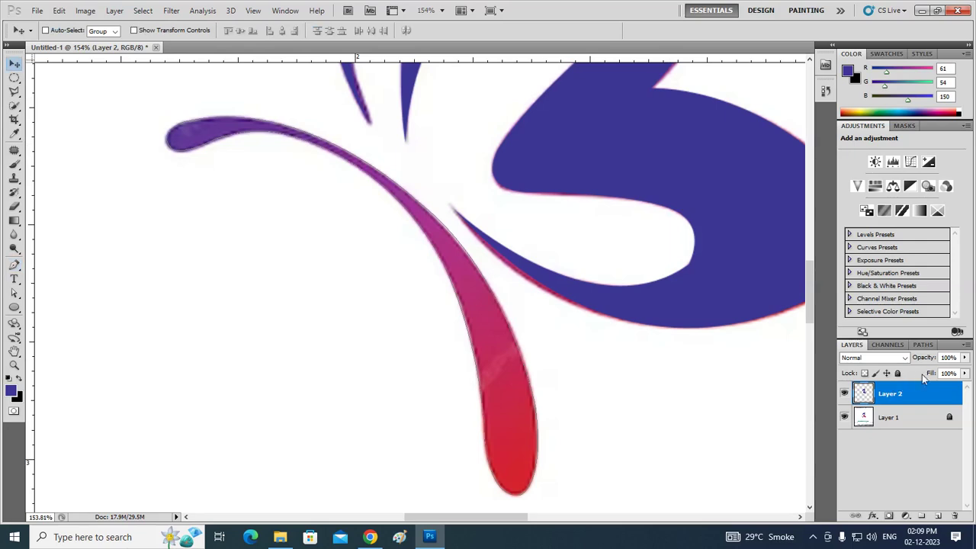
- Fill the Path 1 stroke selection with sampled purple (R103 G67 B157), deselect, and fit the document
click(924, 345)
ctrl+click(853, 365)
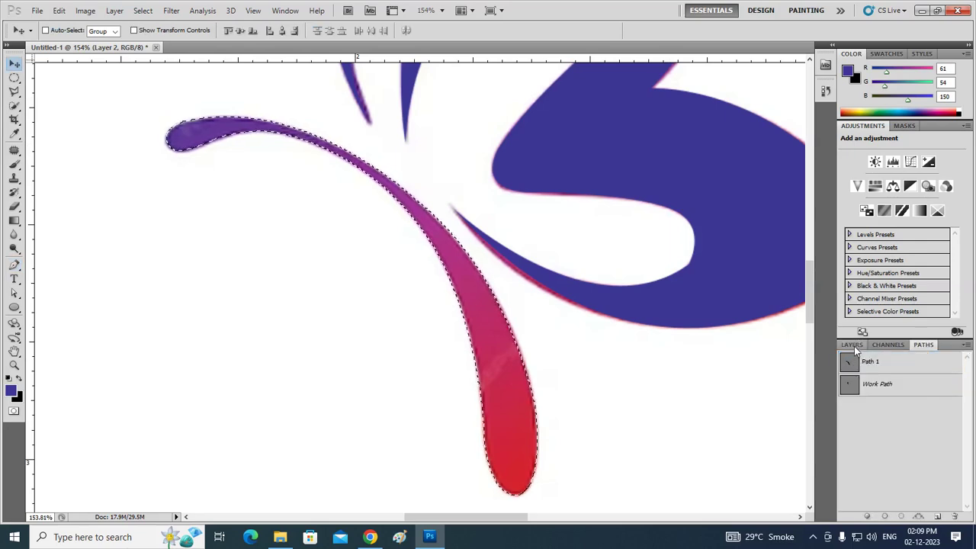
click(852, 344)
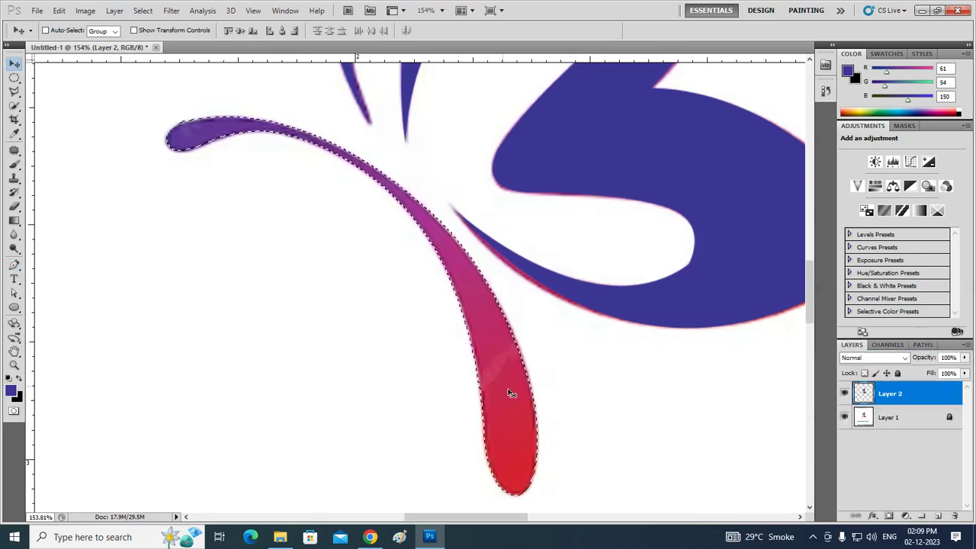
key(i)
click(183, 135)
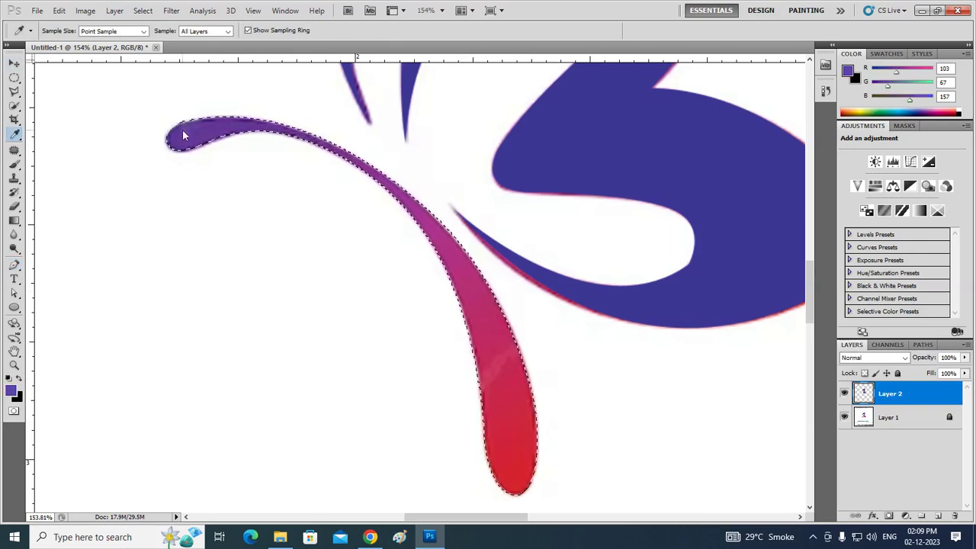
key(alt+BackSpace)
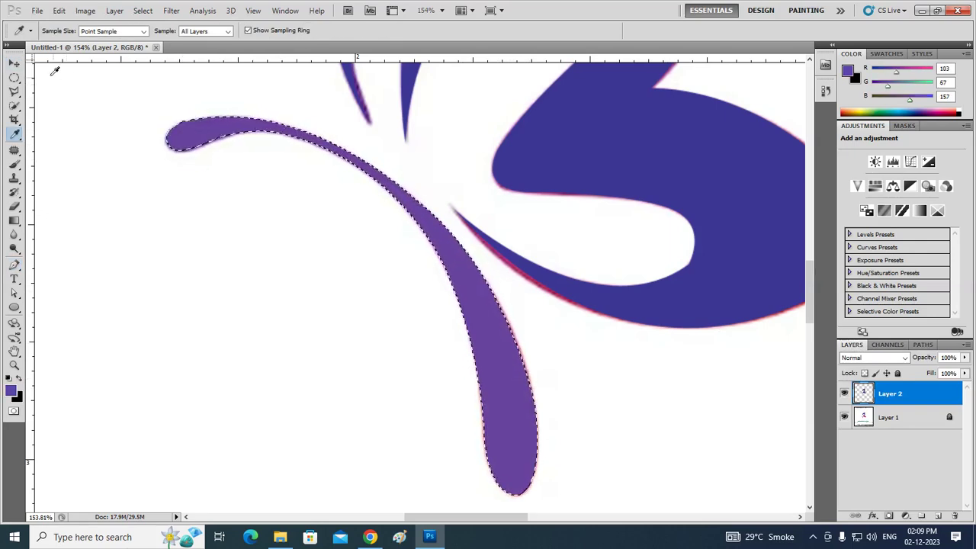
key(v)
key(ctrl+d)
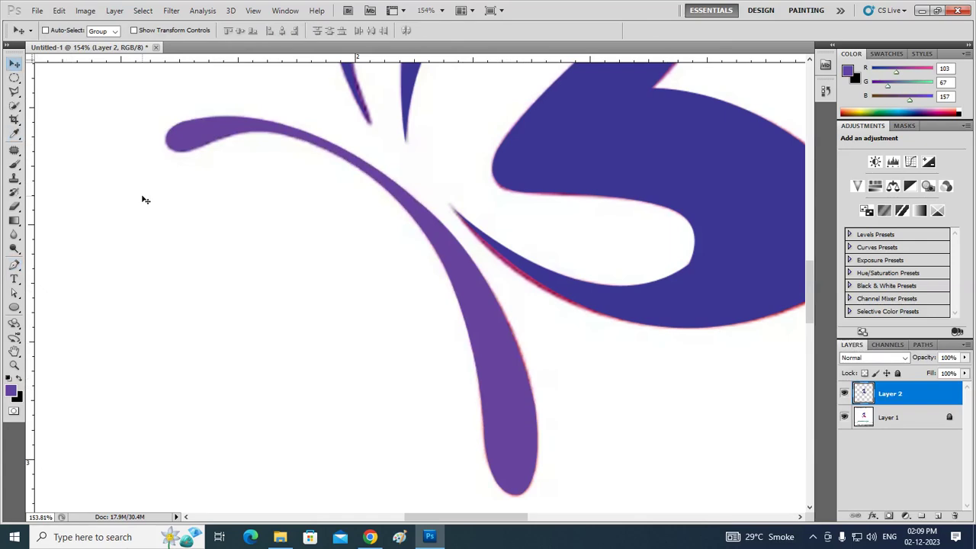
key(ctrl+0)
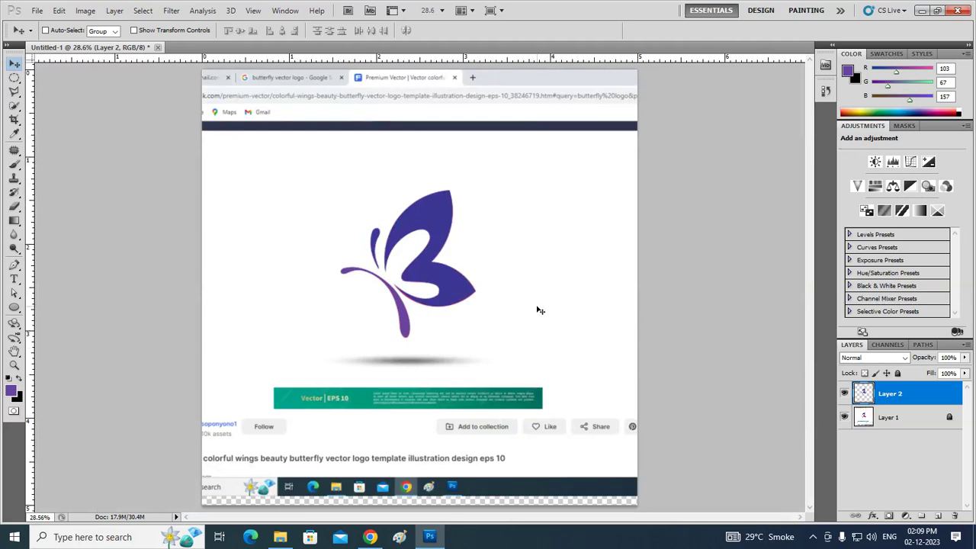
- Move the traced butterfly with Free Transform to the right of the original
key(ctrl+t)
drag(459, 295, 598, 292)
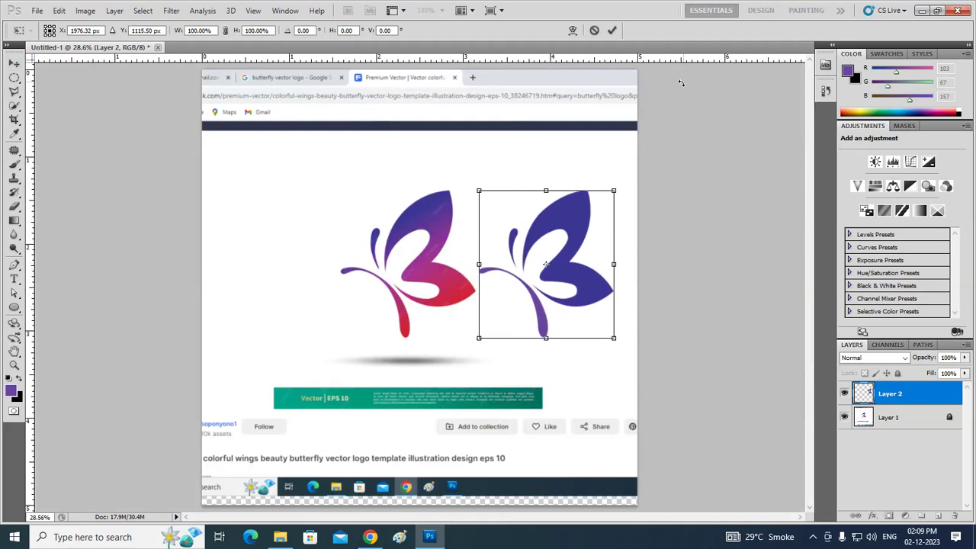
click(611, 30)
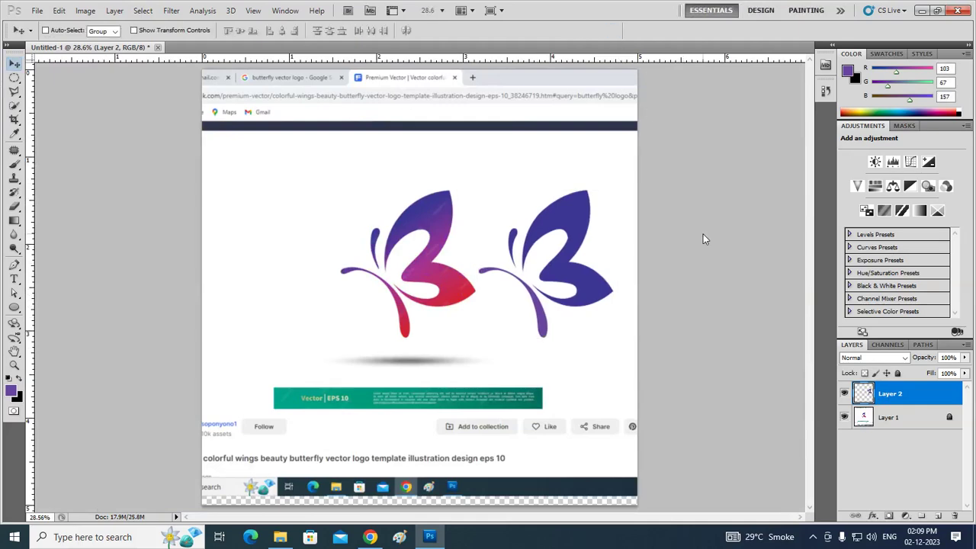
- Load Layer 2's butterfly shape as a selection from its thumbnail
ctrl+click(864, 393)
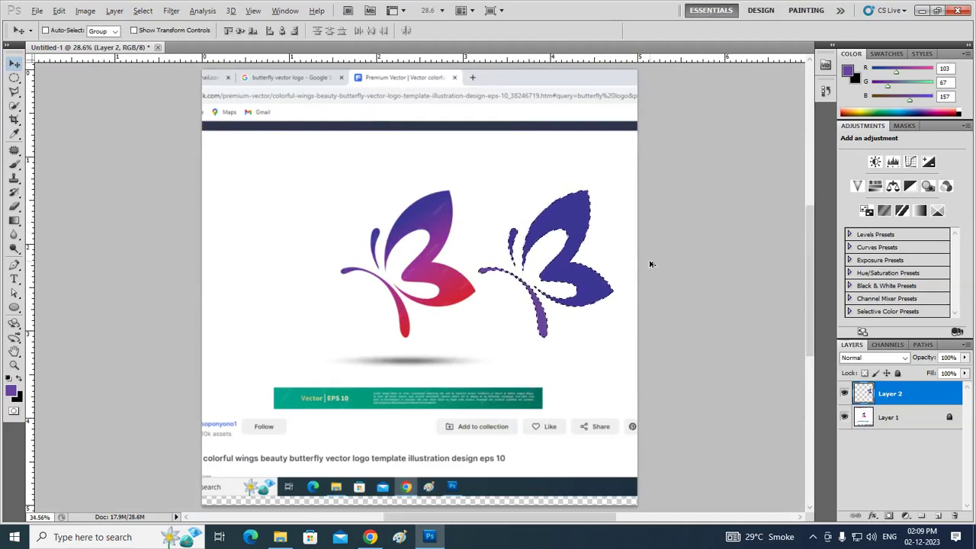
scroll(651, 264, up, 1)
scroll(656, 265, up, 1)
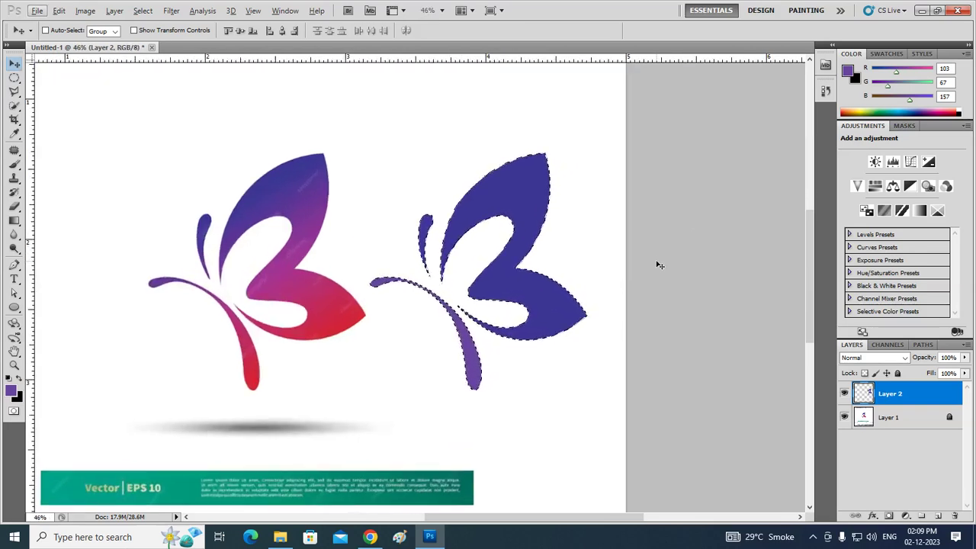
- Add a Gradient Map adjustment and set its gradient's left stop to black
click(906, 517)
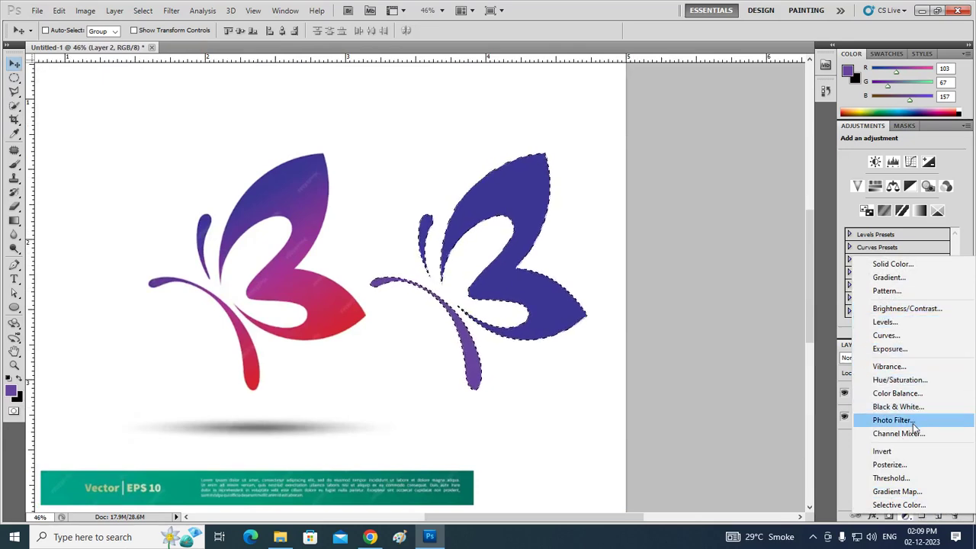
click(920, 492)
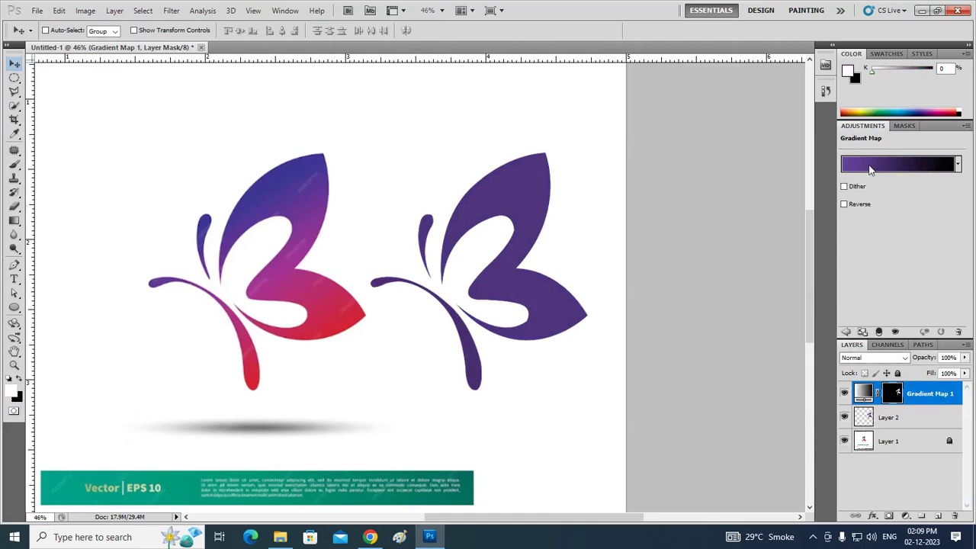
click(871, 169)
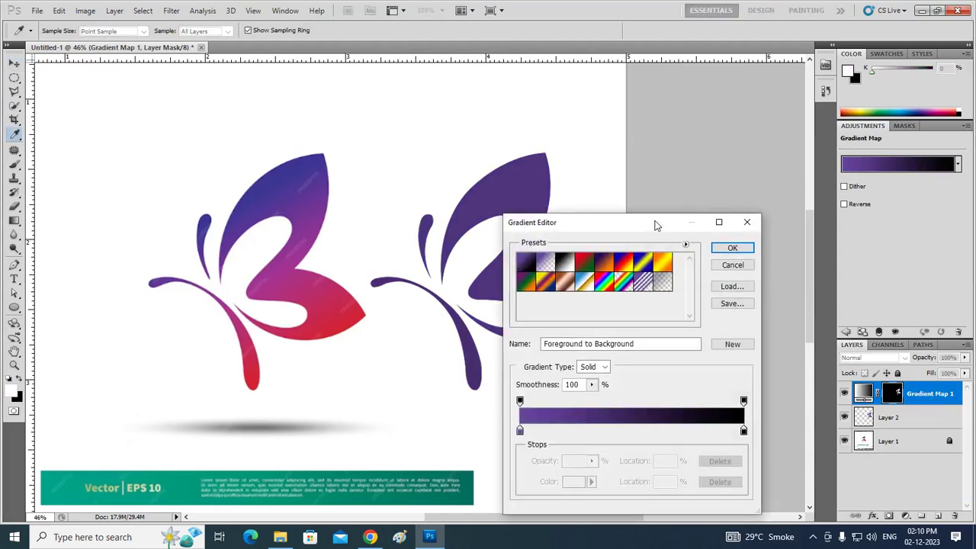
drag(657, 225, 814, 123)
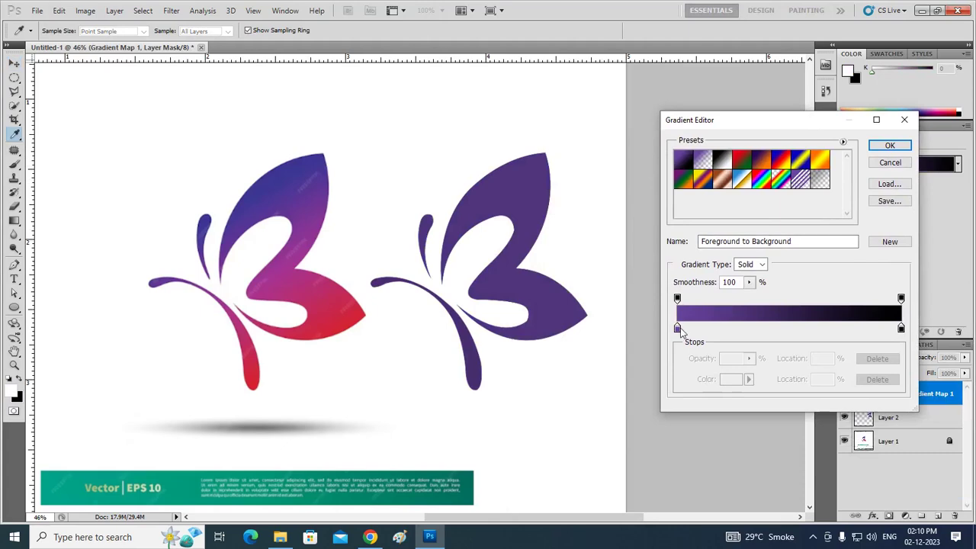
click(678, 329)
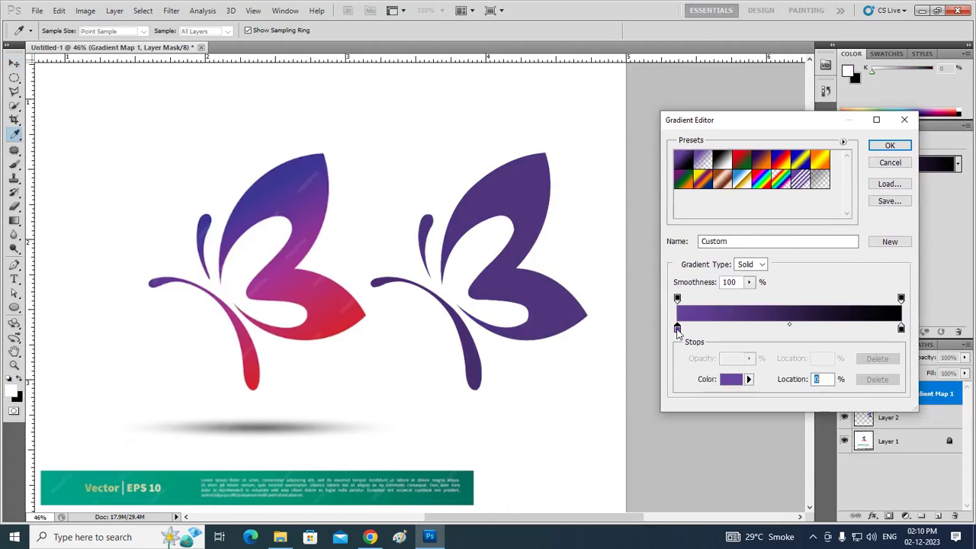
click(731, 381)
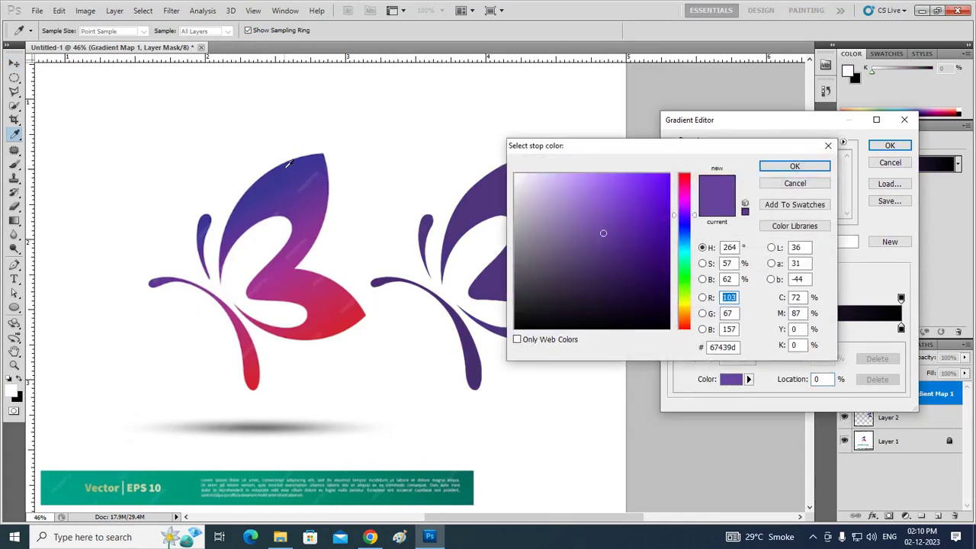
click(278, 172)
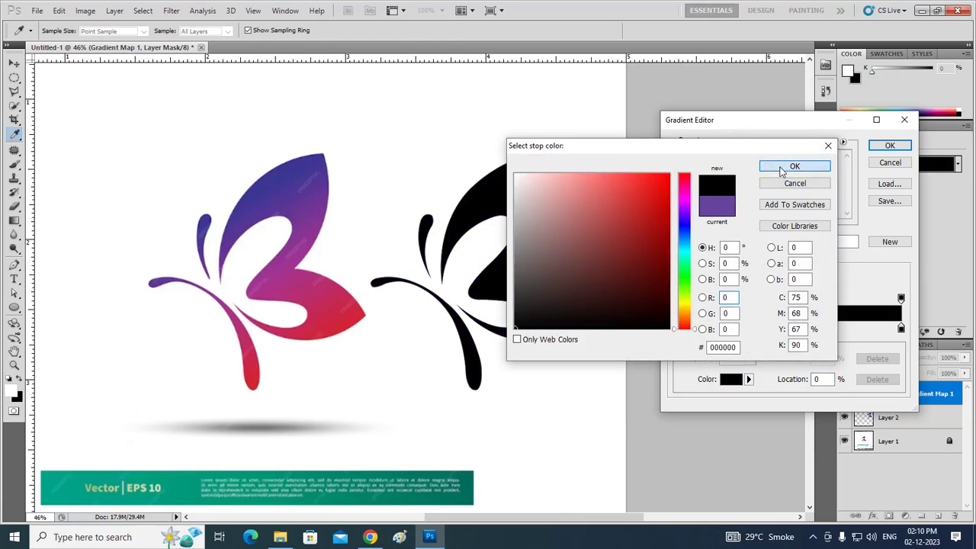
click(786, 168)
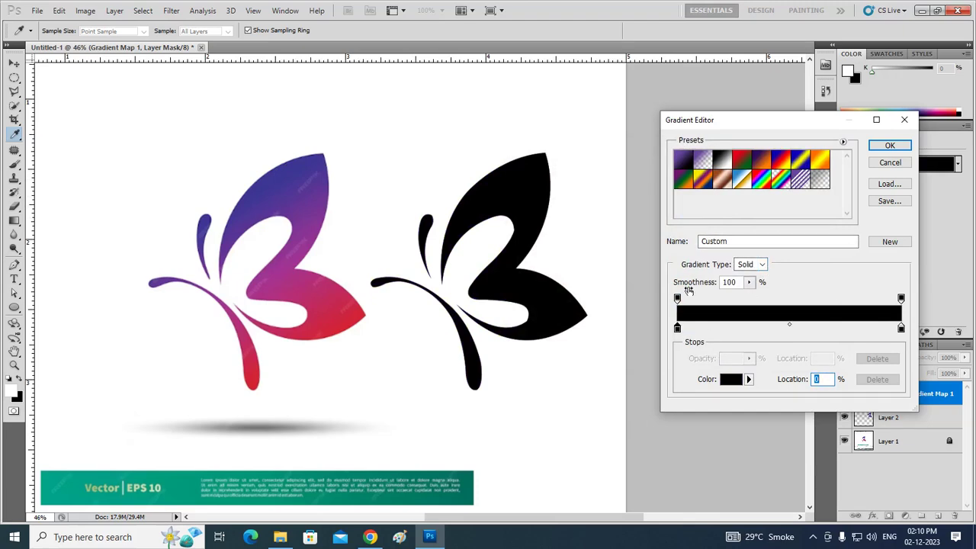
- Try the Foreground to Transparent preset with a black left stop, then cancel the gradient edits
click(703, 160)
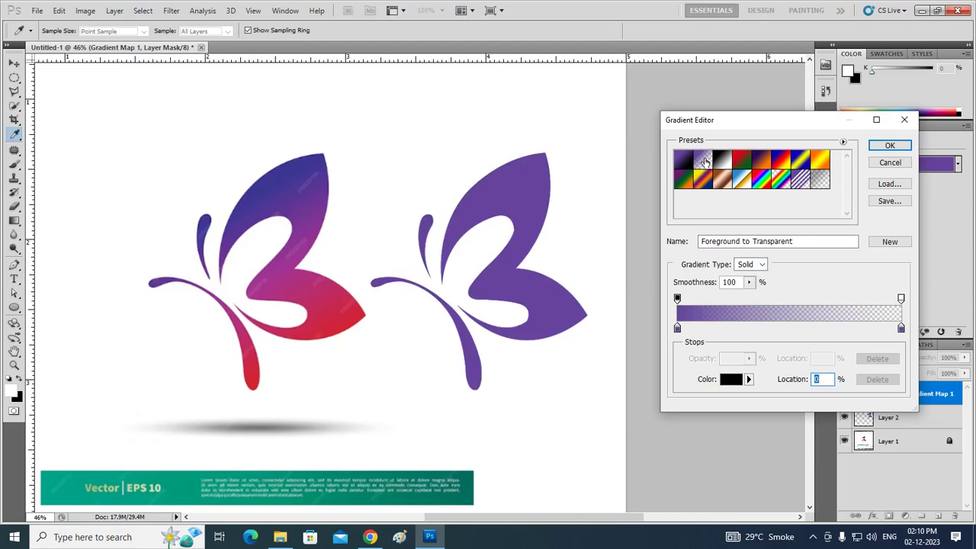
click(677, 328)
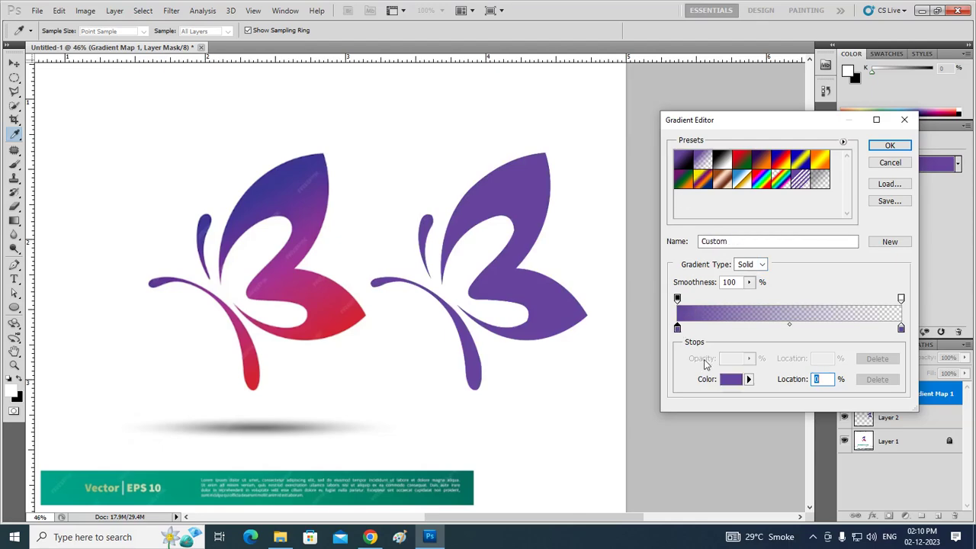
click(734, 381)
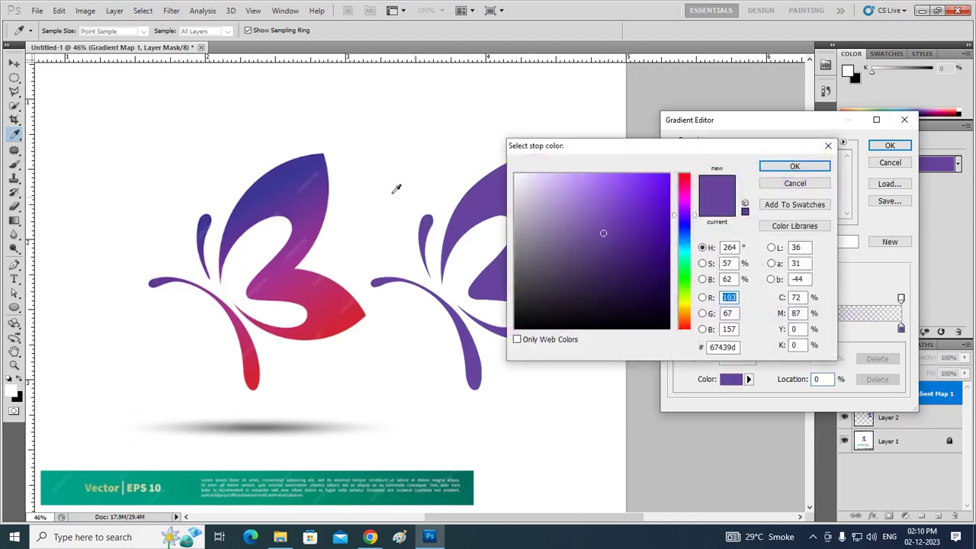
click(300, 168)
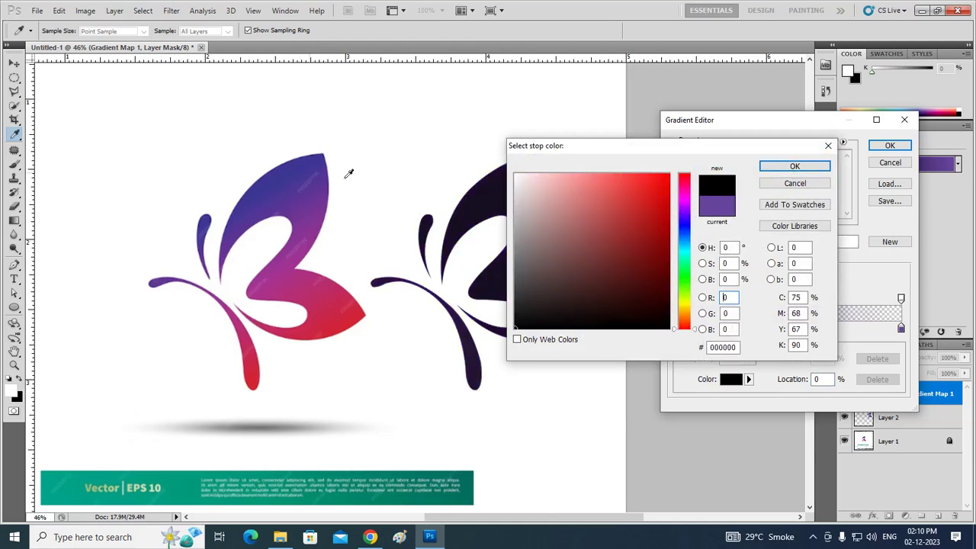
click(766, 167)
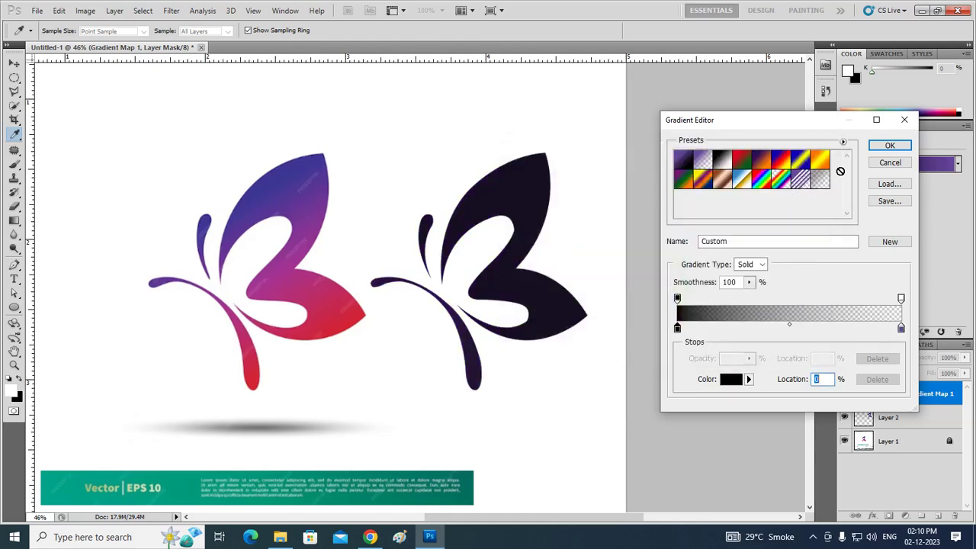
click(889, 163)
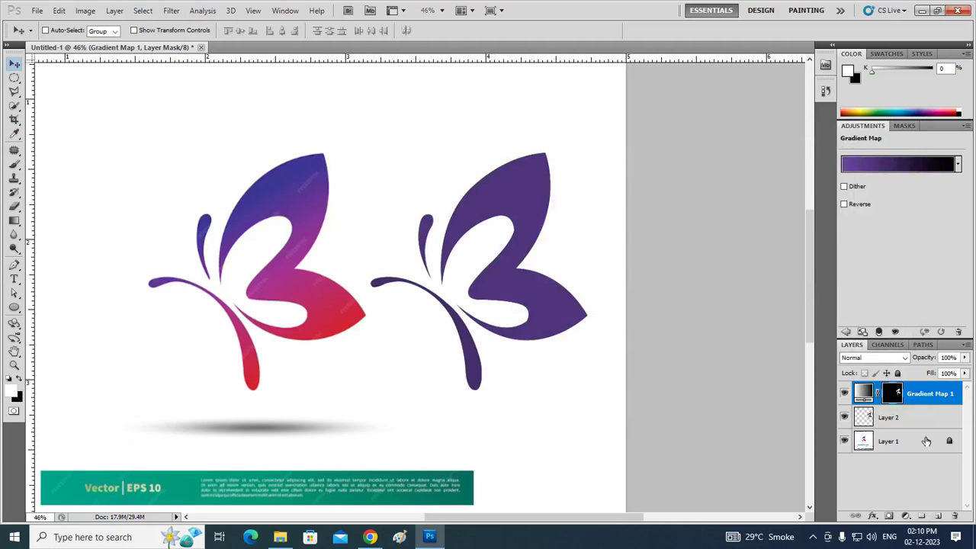
click(927, 446)
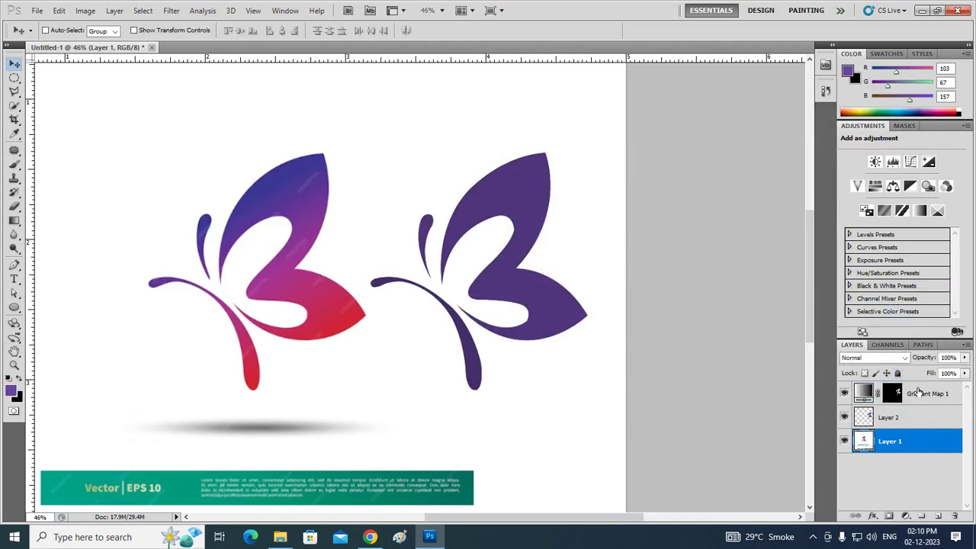
- Set the gradient map's left stop to dark blue sampled from the original butterfly's wing
click(894, 396)
click(865, 392)
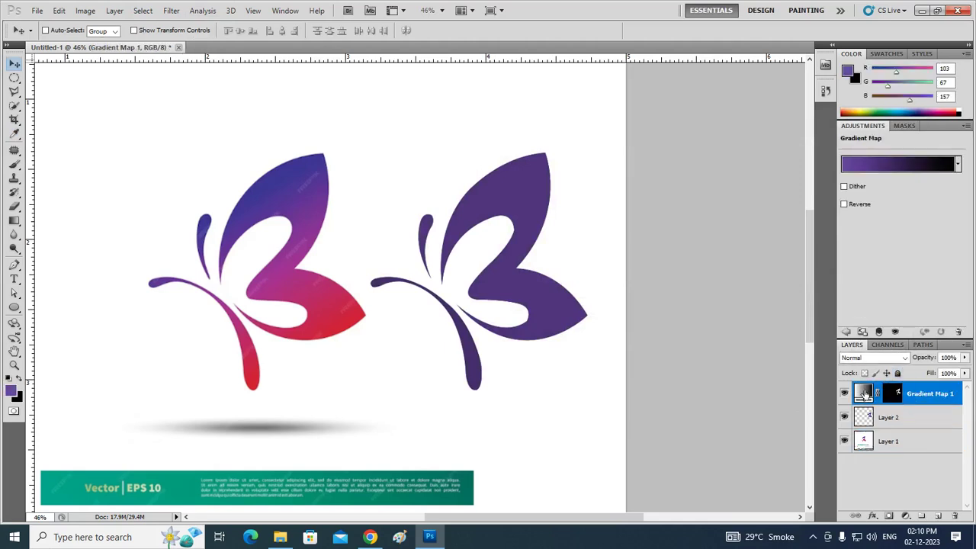
click(877, 165)
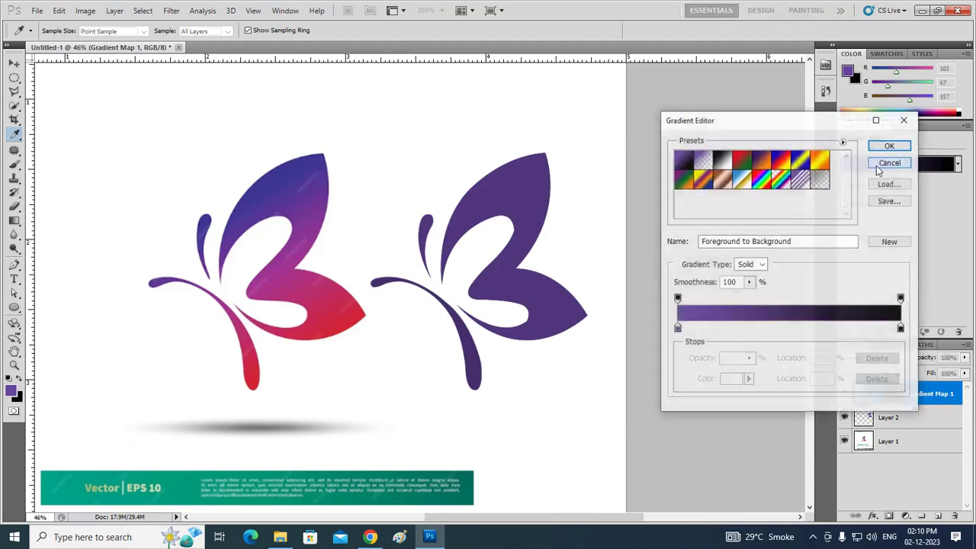
click(677, 329)
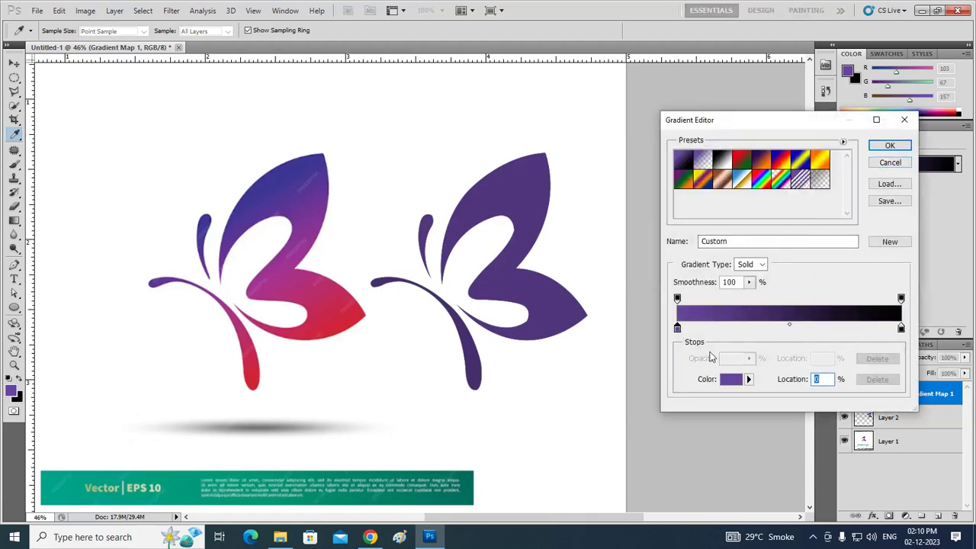
click(731, 379)
click(268, 183)
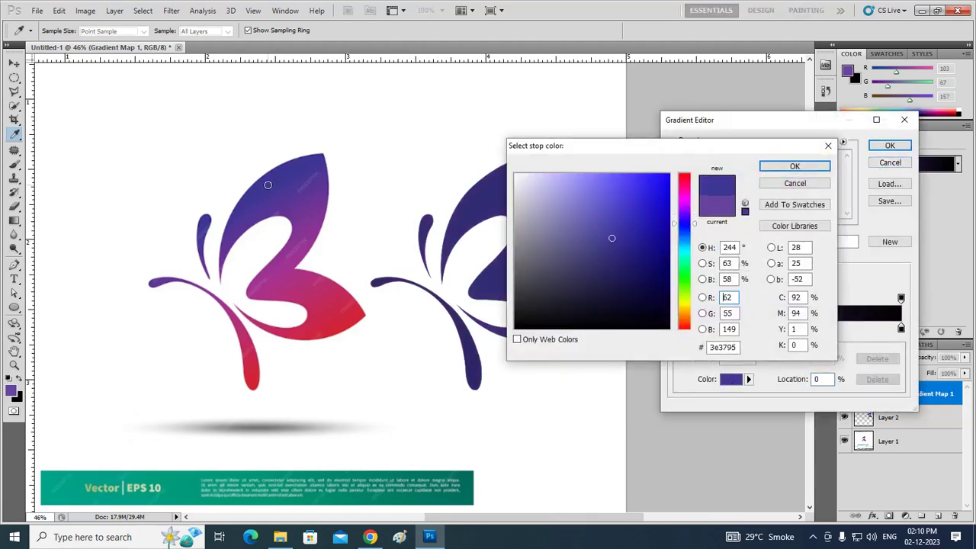
click(772, 166)
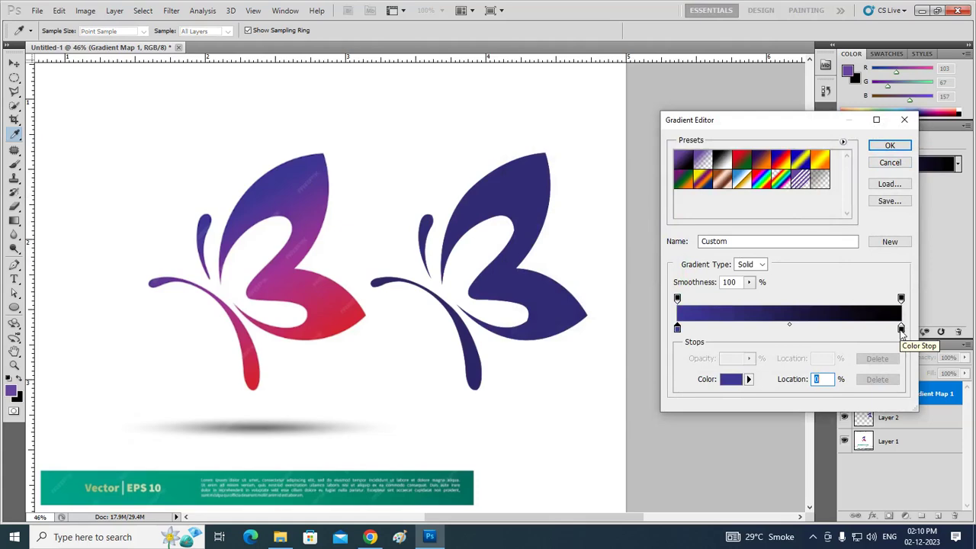
- Set the right stop to red sampled from the butterfly's tail tip
click(902, 329)
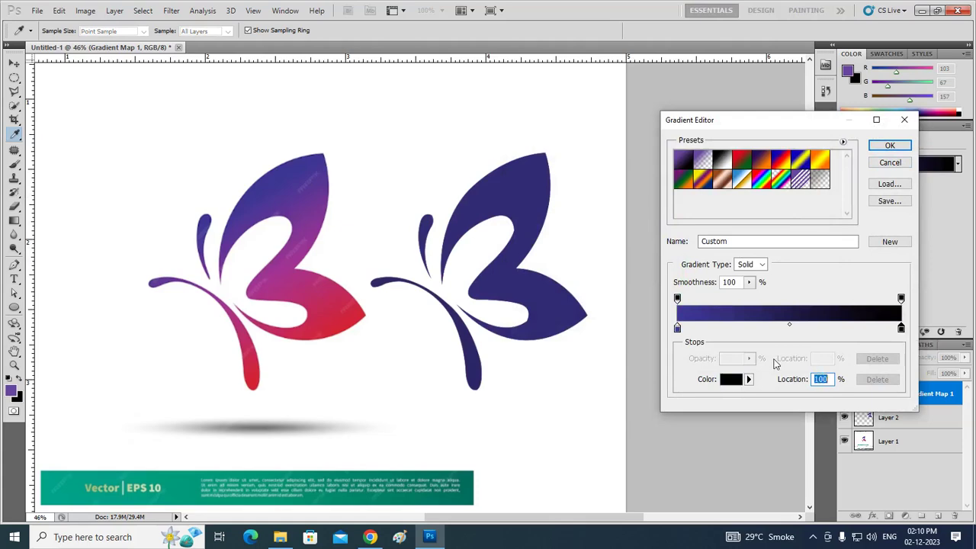
click(733, 380)
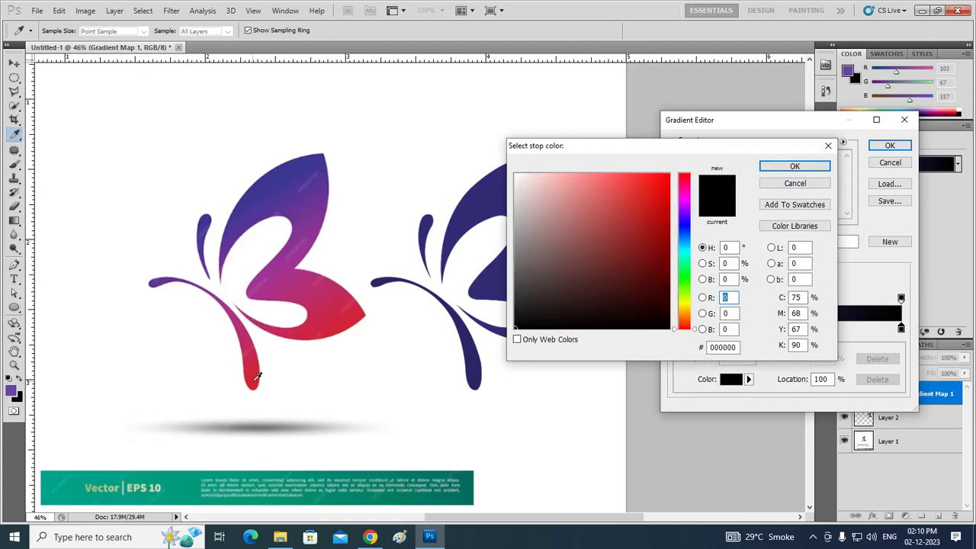
click(257, 376)
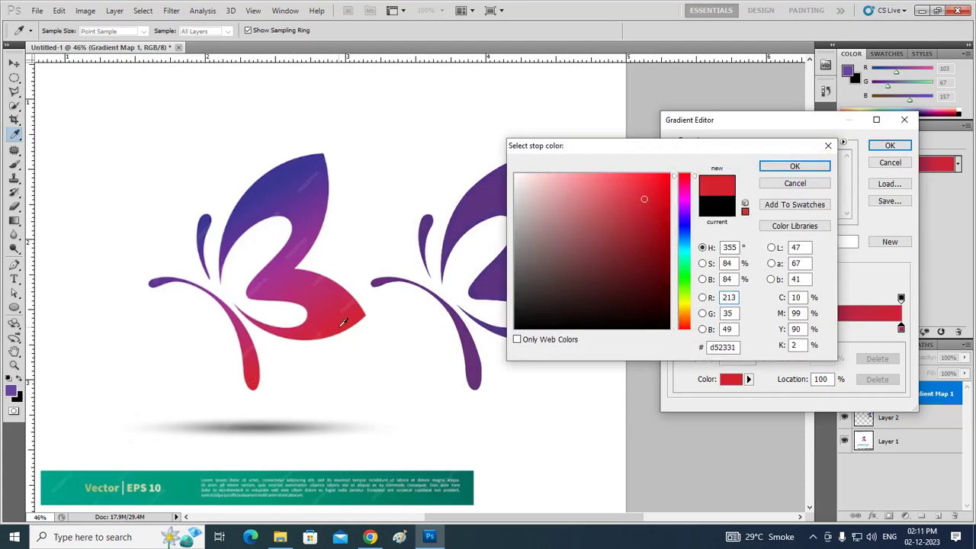
click(784, 167)
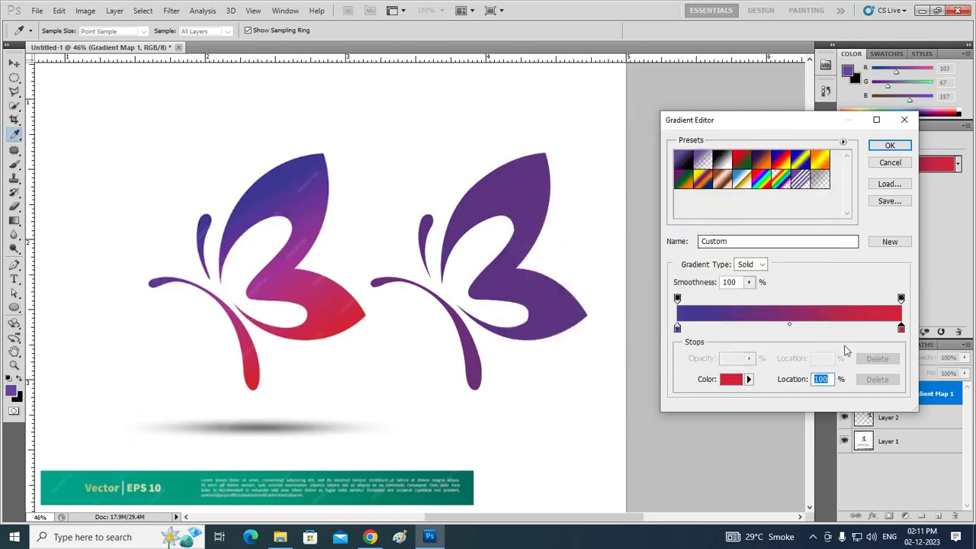
mouse_move(791, 122)
mouse_down()
mouse_move(720, 90)
mouse_move(704, 69)
mouse_up()
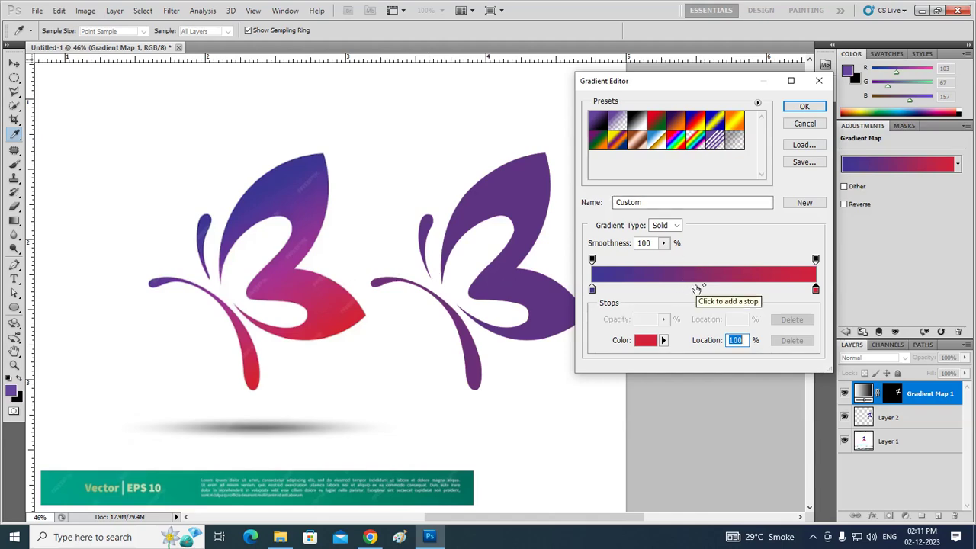
- Add a mid-gradient stop at 51% coloured purple (#8e3595) sampled from the butterfly
drag(704, 288, 701, 290)
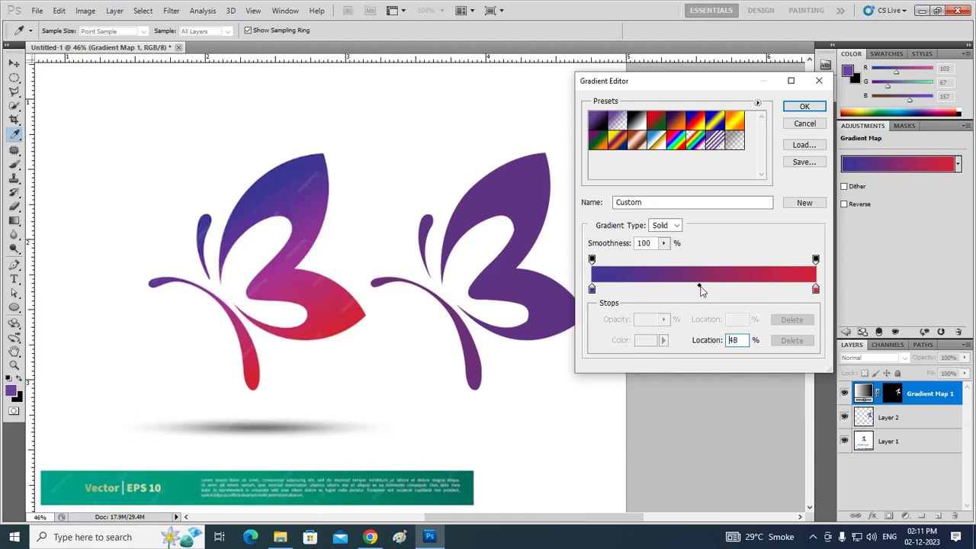
click(694, 291)
drag(695, 290, 709, 291)
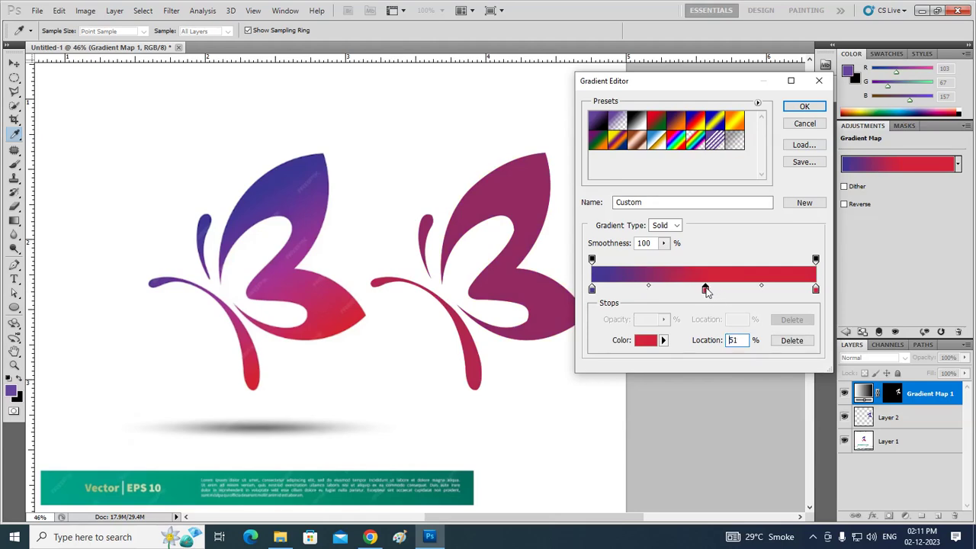
click(653, 341)
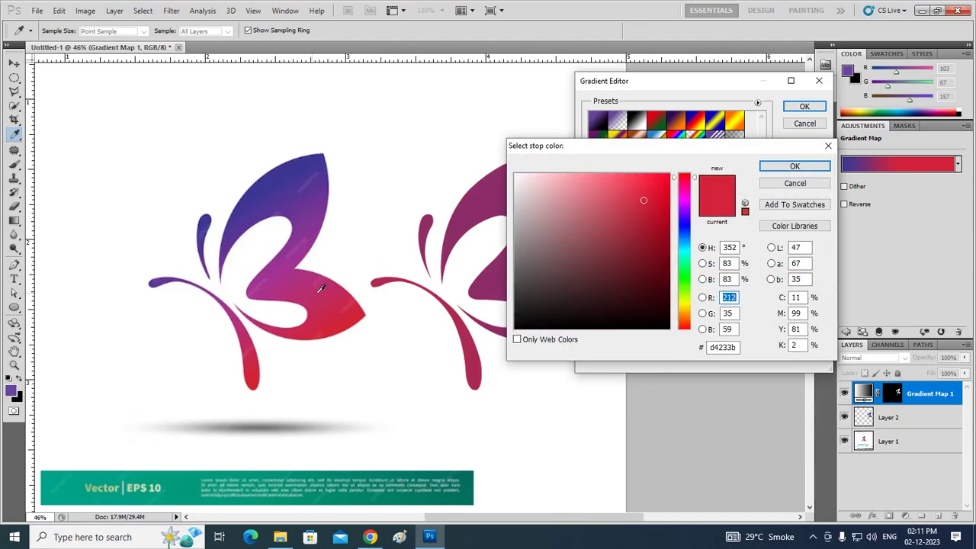
click(289, 261)
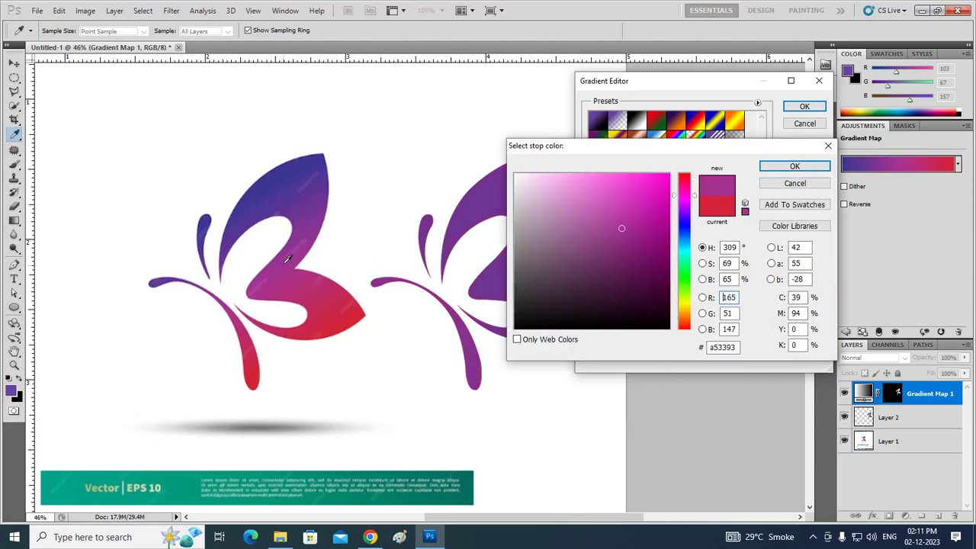
click(794, 166)
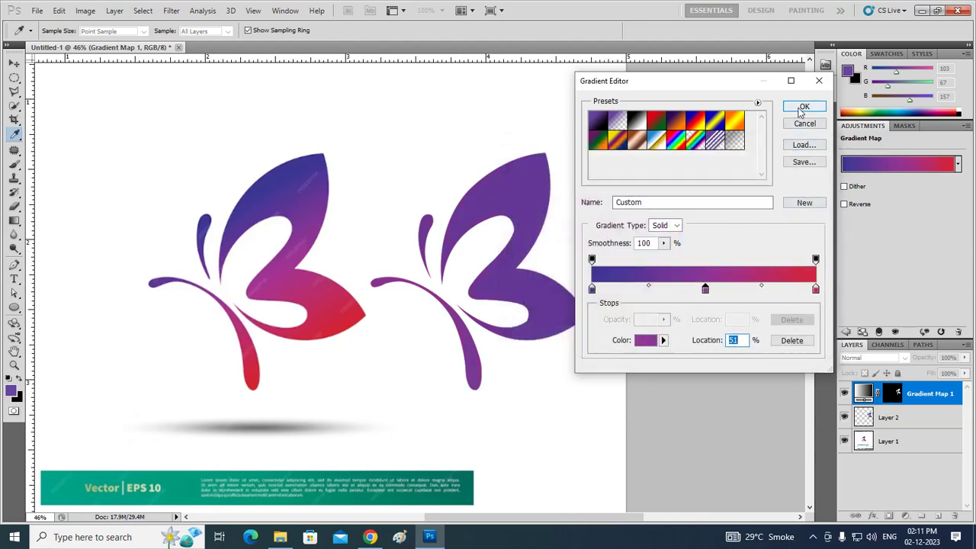
- Apply the blue-to-red gradient map and clip it to Layer 2, toggling Layer 2 to compare
click(803, 106)
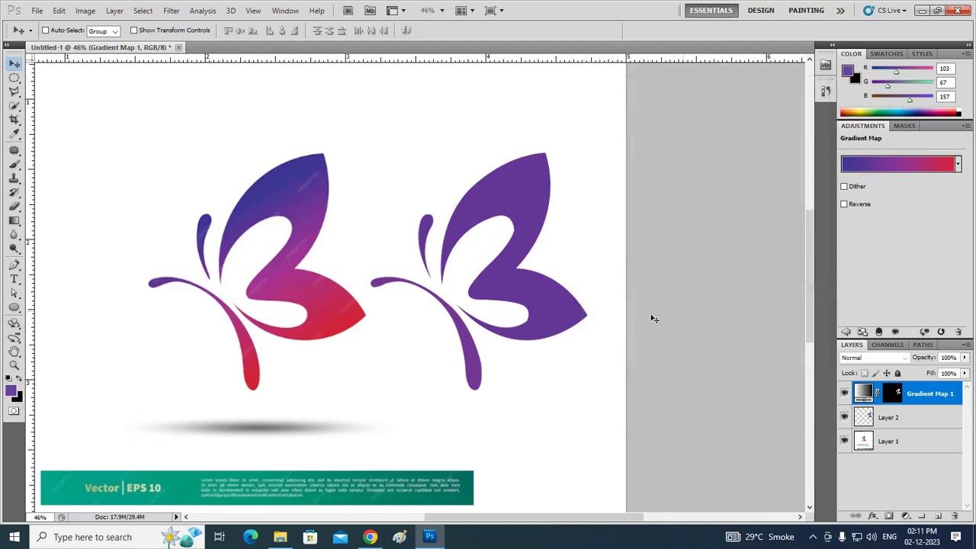
alt+click(922, 407)
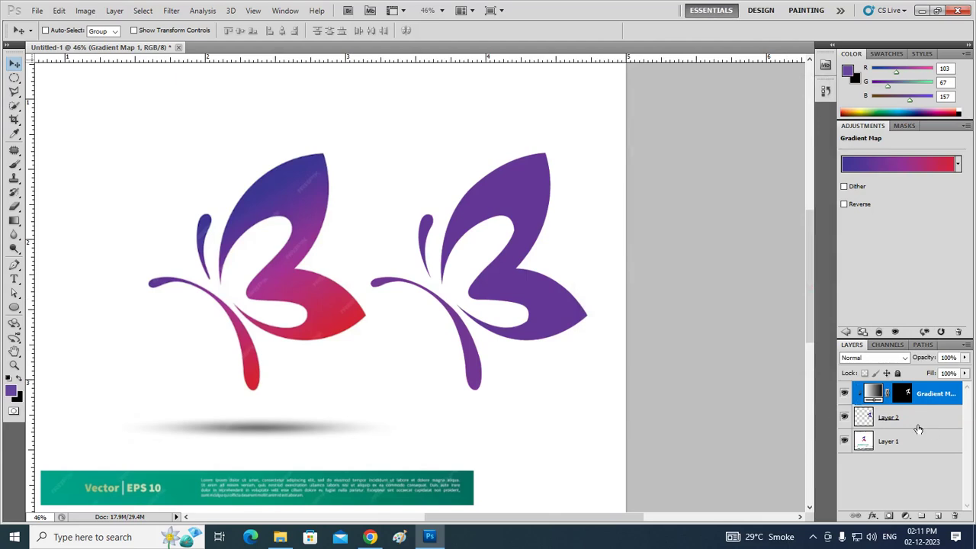
click(844, 417)
click(844, 417)
- Preview the gradient map's mask as an overlay via Channels, then target that mask
click(884, 346)
click(928, 345)
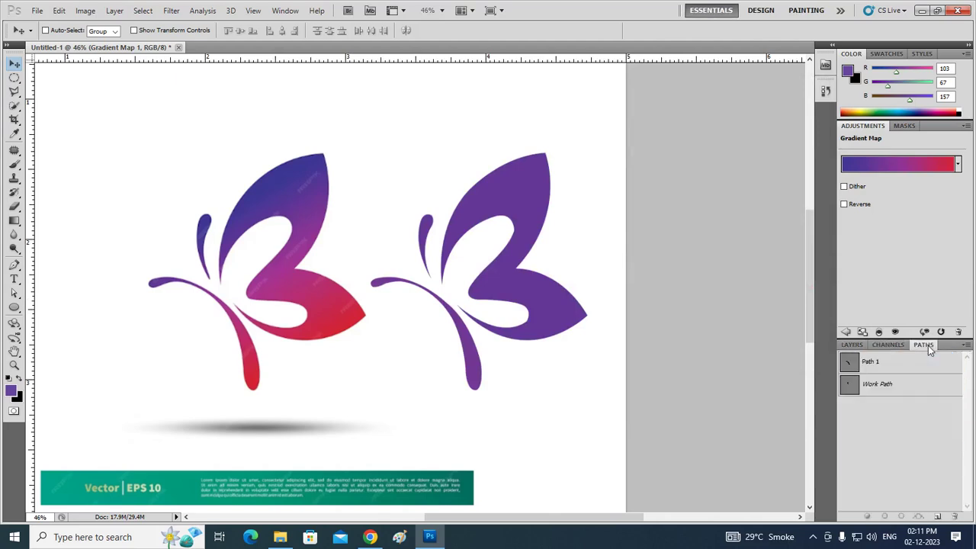
click(887, 345)
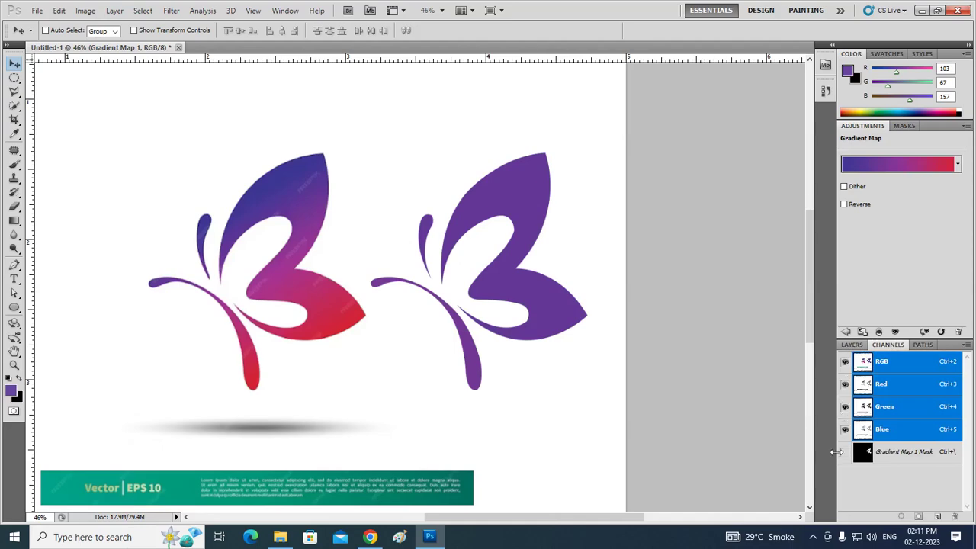
click(845, 452)
click(845, 452)
click(853, 345)
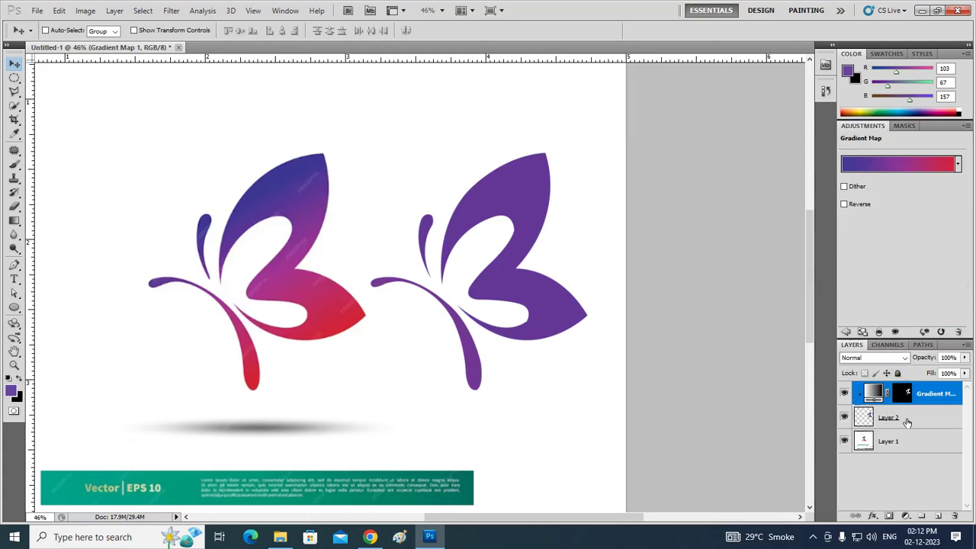
click(878, 398)
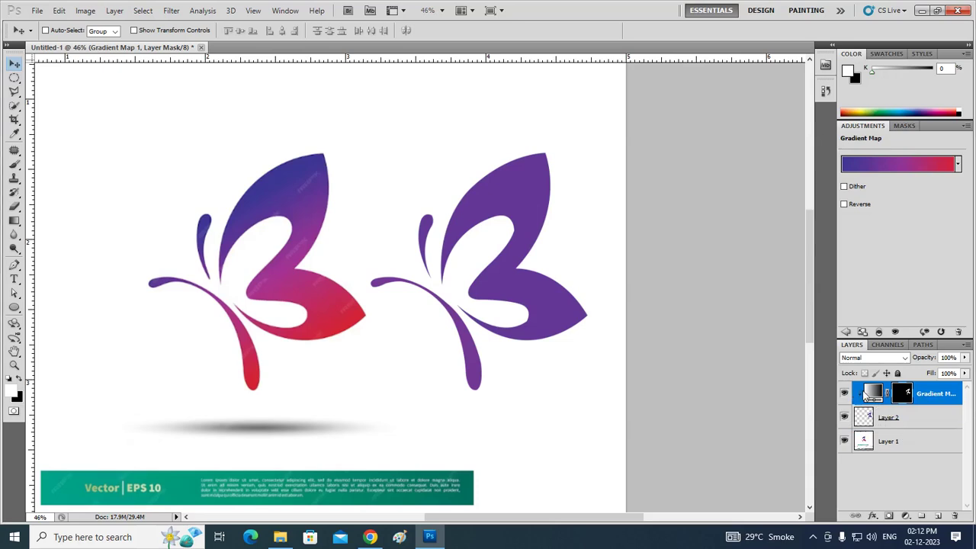
- Release Gradient Map 1's clipping mask and move it below Layer 2
right_click(862, 396)
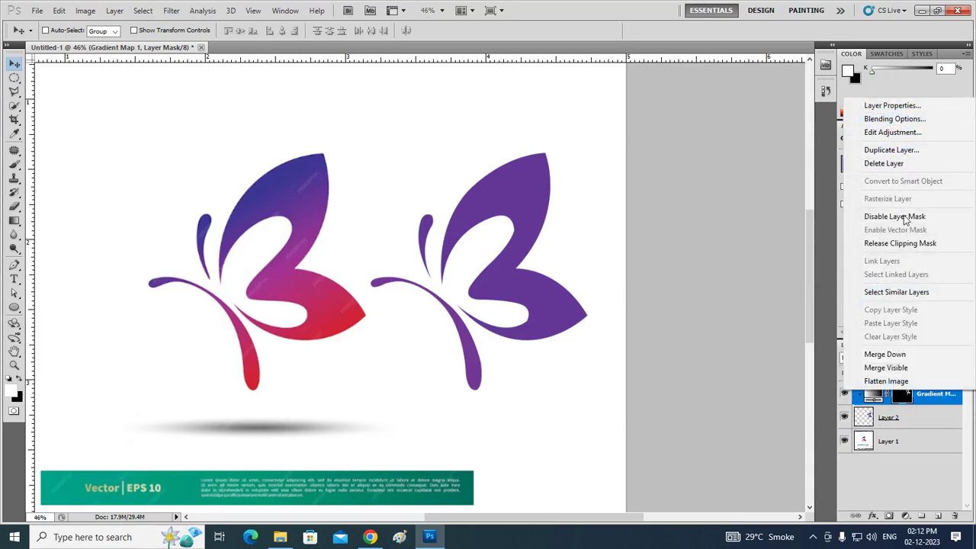
click(906, 244)
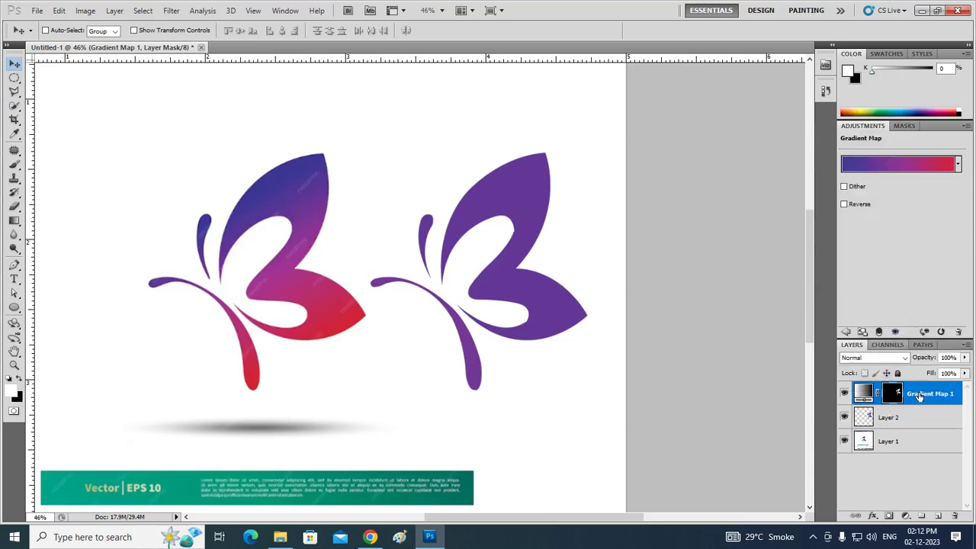
drag(921, 397, 920, 425)
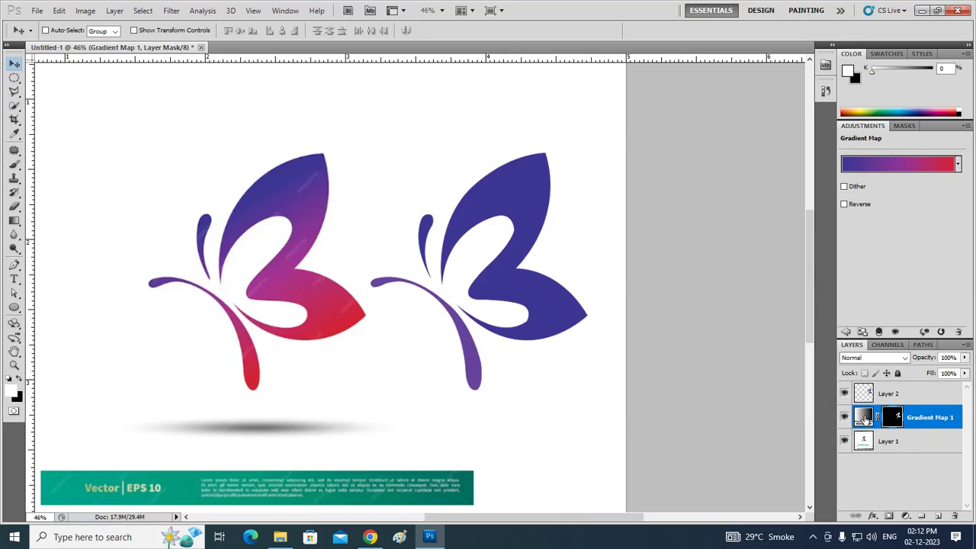
- Enable Reverse on Gradient Map 1 so the gradient runs red to blue
click(864, 417)
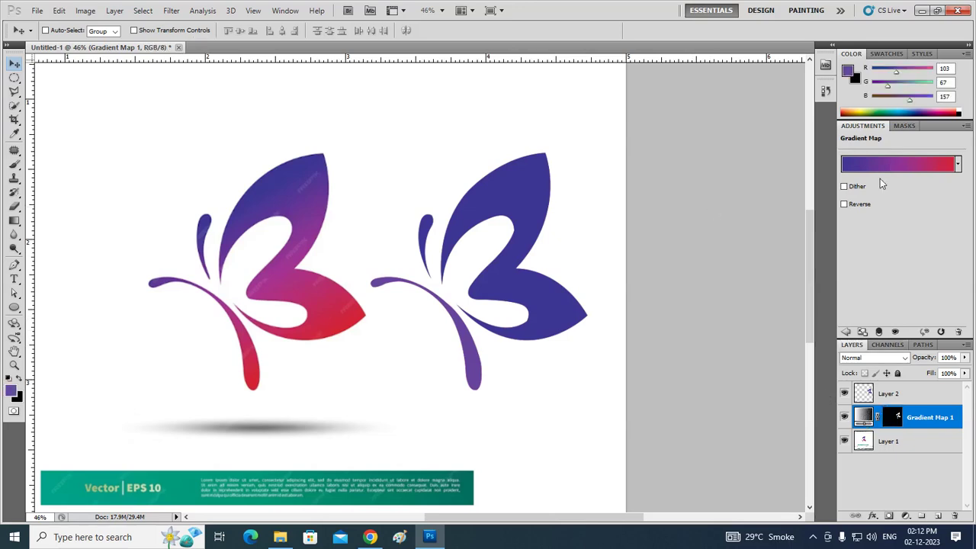
click(856, 204)
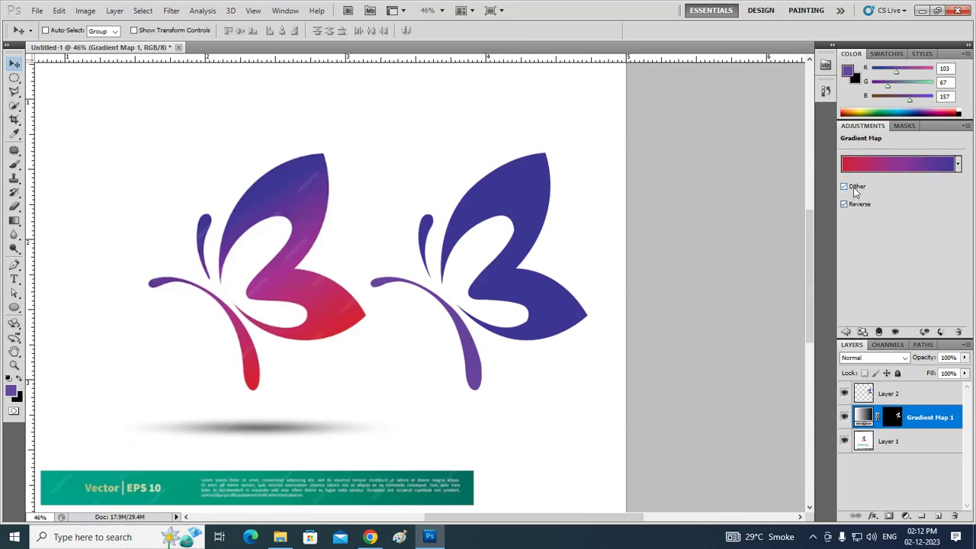
click(857, 206)
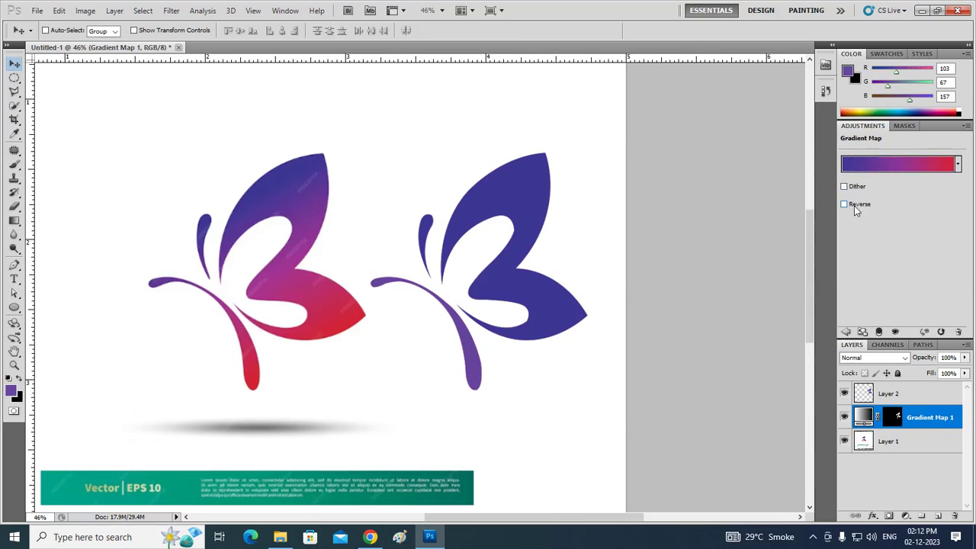
click(855, 211)
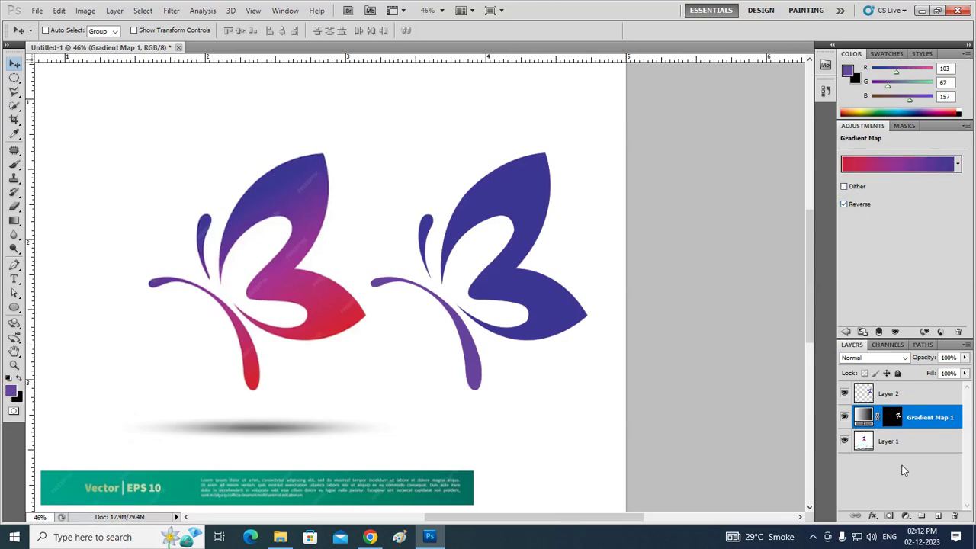
click(910, 395)
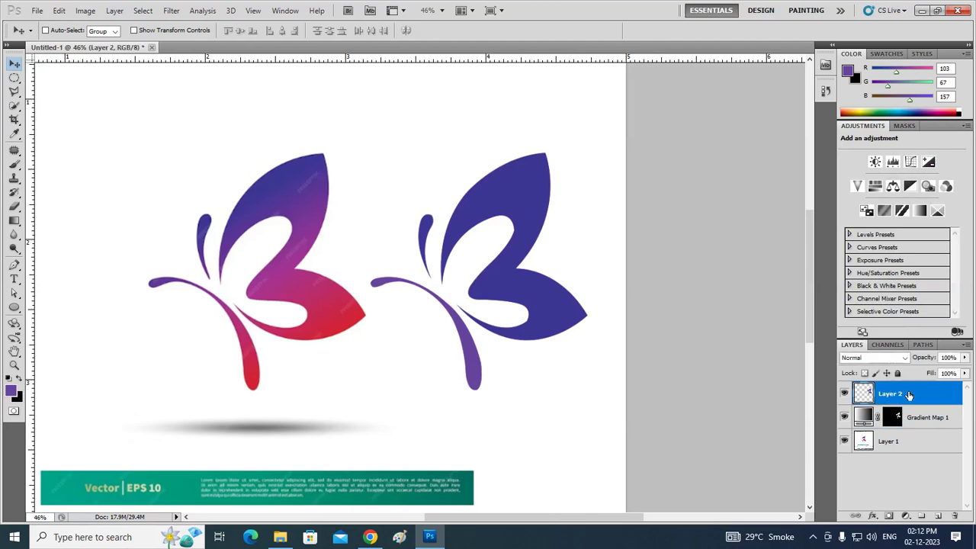
- Load the second butterfly as a selection, toggle it off and on, then deselect
ctrl+click(864, 394)
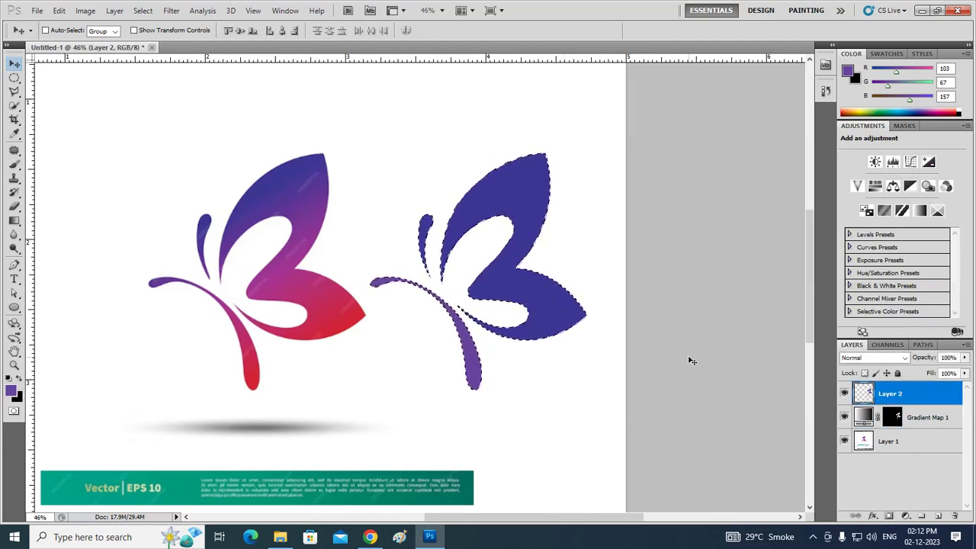
key(ctrl+d)
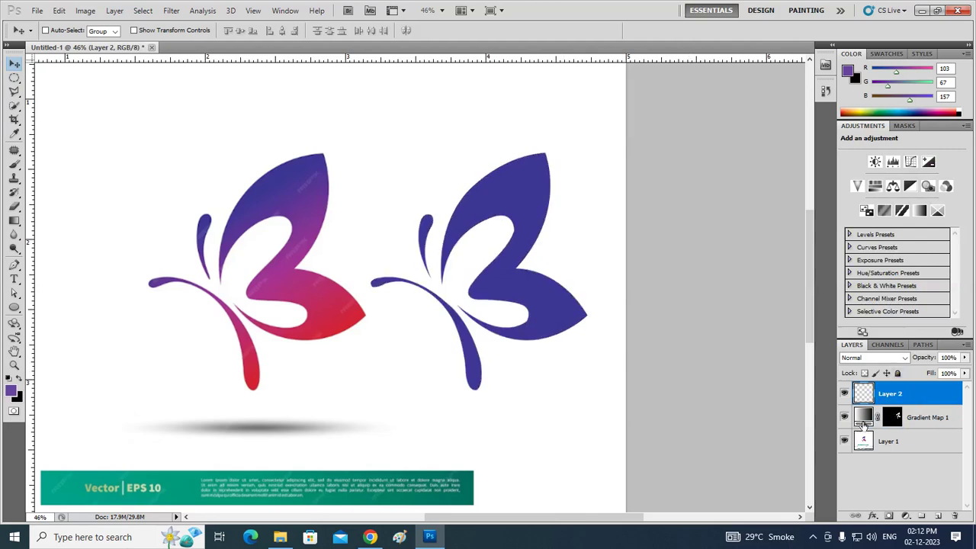
key(ctrl+shift+d)
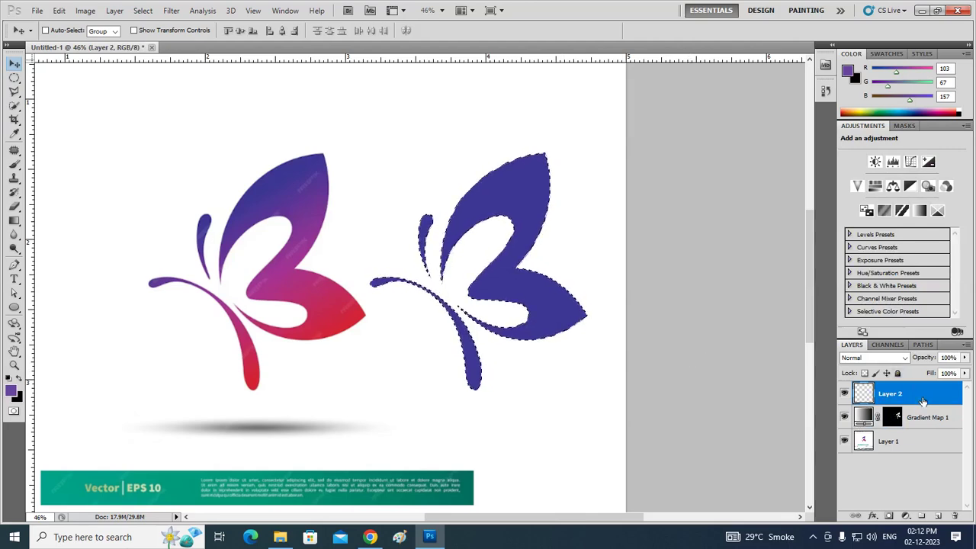
key(ctrl+d)
key(ctrl+shift+d)
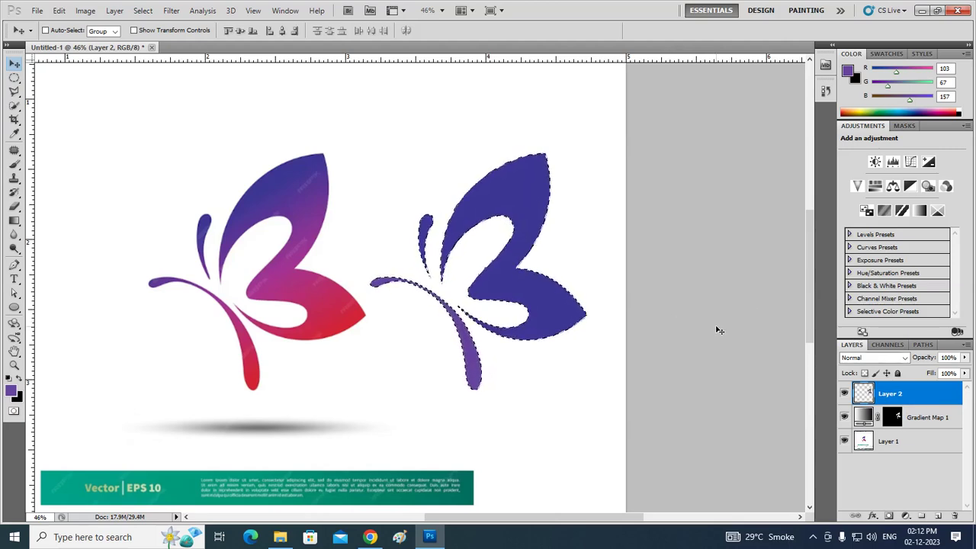
key(ctrl+d)
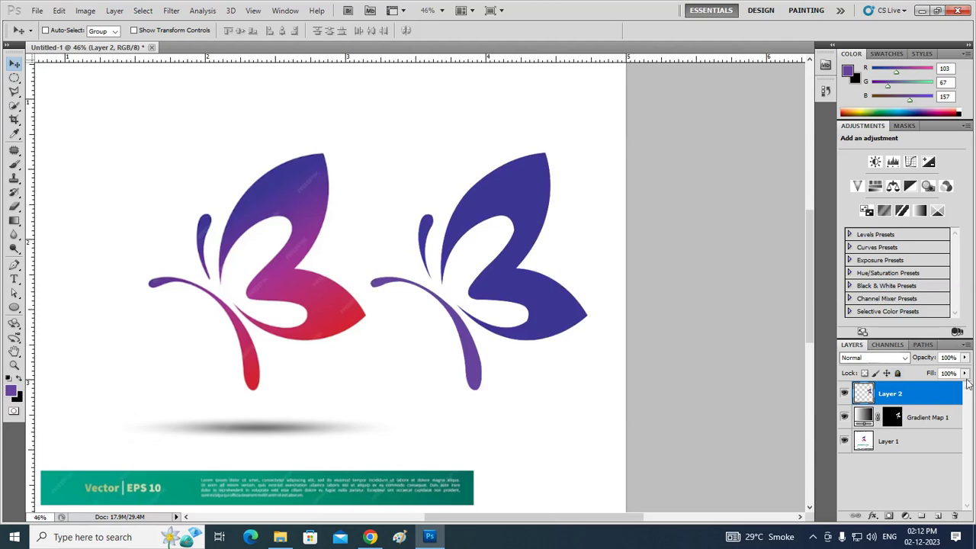
- Set Layer 2's fill to 0% and clip it to Gradient Map 1
click(965, 373)
drag(966, 387, 903, 387)
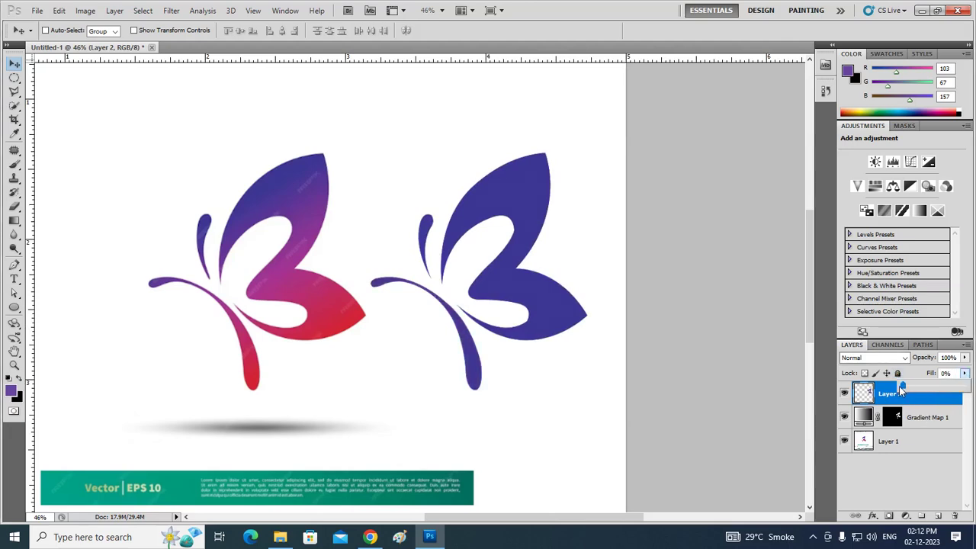
click(932, 466)
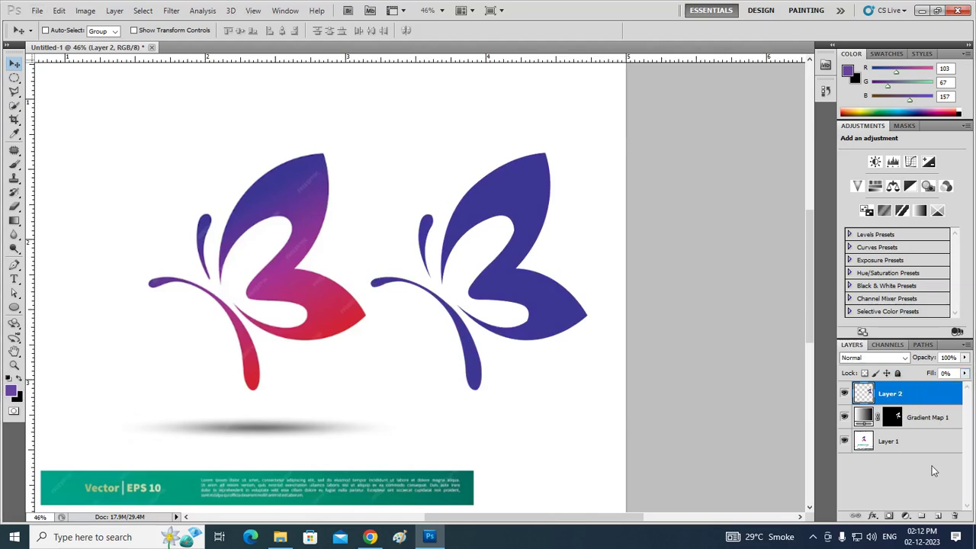
click(910, 398)
alt+click(924, 407)
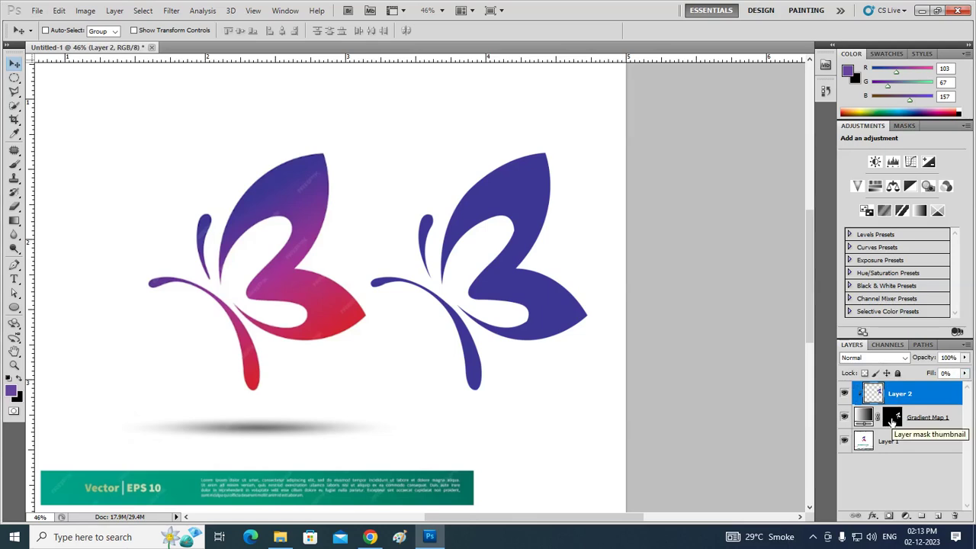
- Move Gradient Map 1 above Layer 2 to the top of the layer stack
click(892, 421)
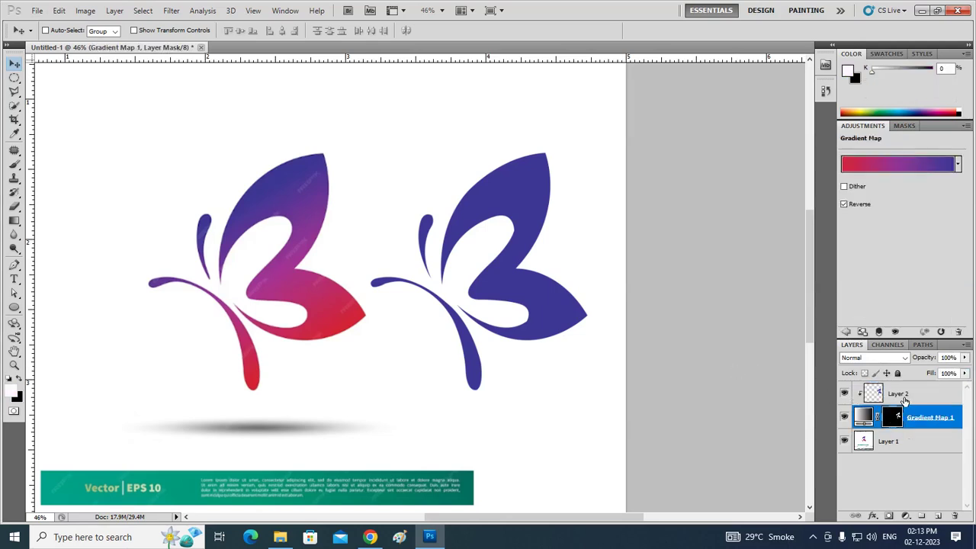
click(904, 398)
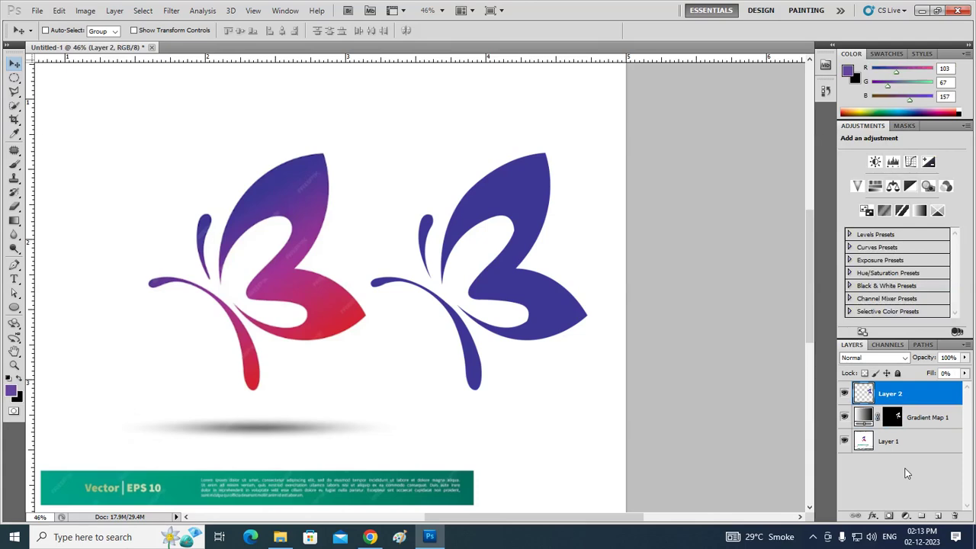
ctrl+click(900, 403)
click(916, 424)
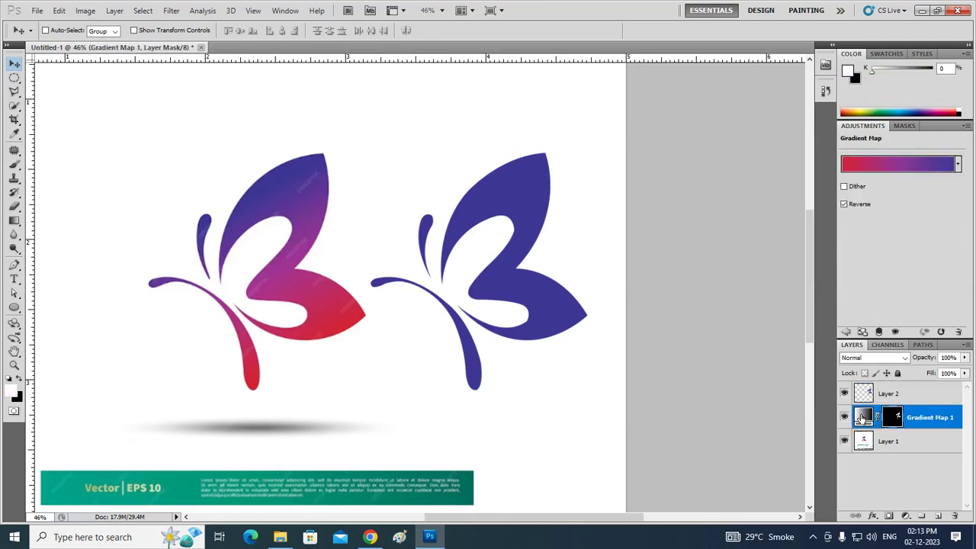
drag(863, 417, 901, 398)
- Toggle Layer 2 and Layer 1 visibility, then delete and restore Gradient Map 1
click(896, 411)
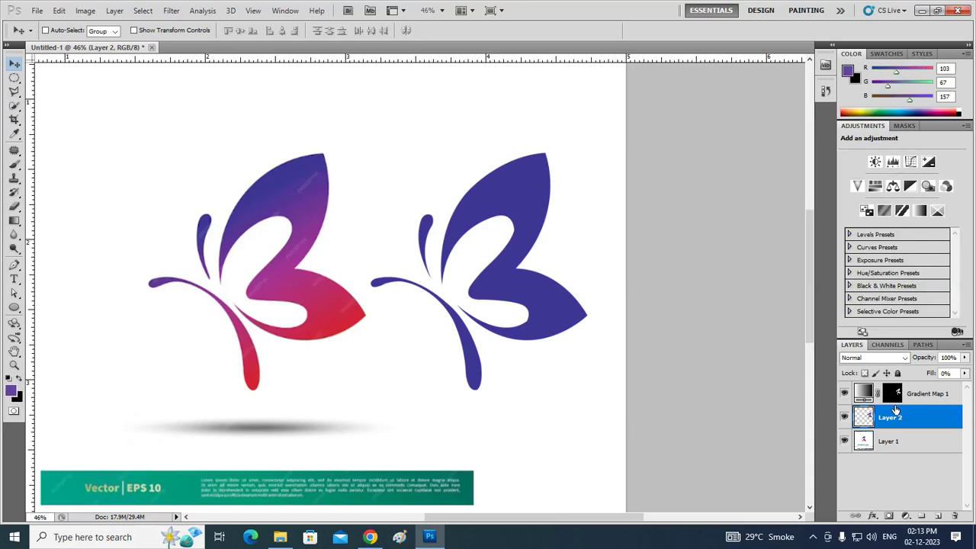
click(892, 393)
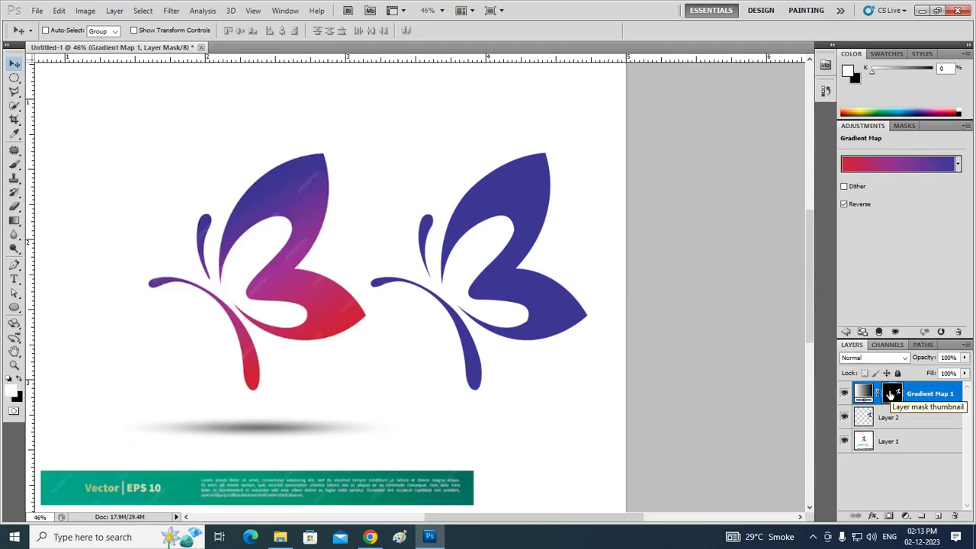
click(844, 420)
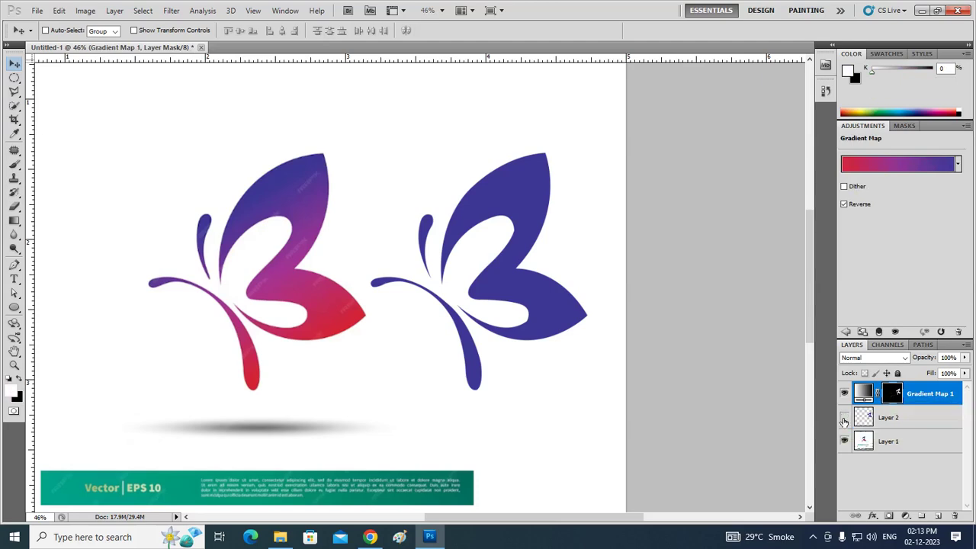
click(844, 443)
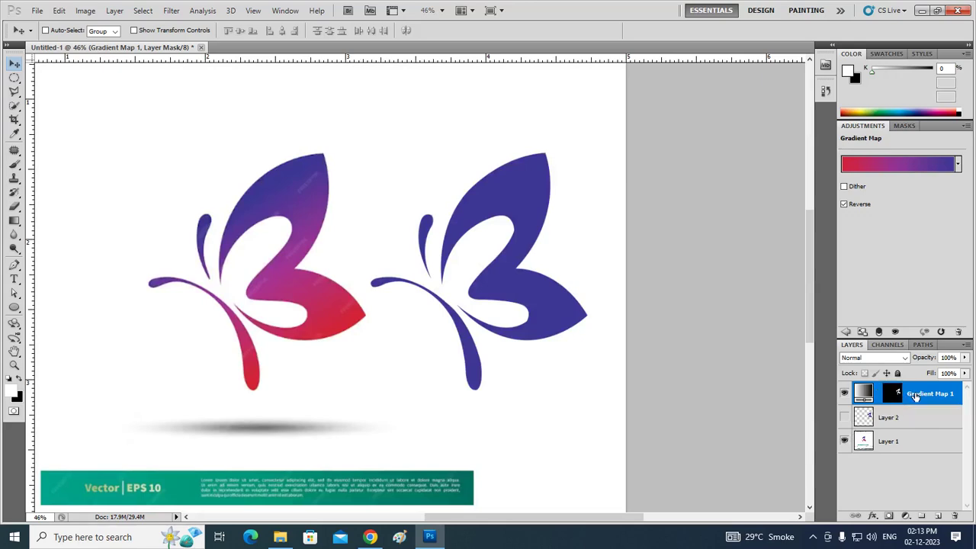
click(896, 394)
key(Delete)
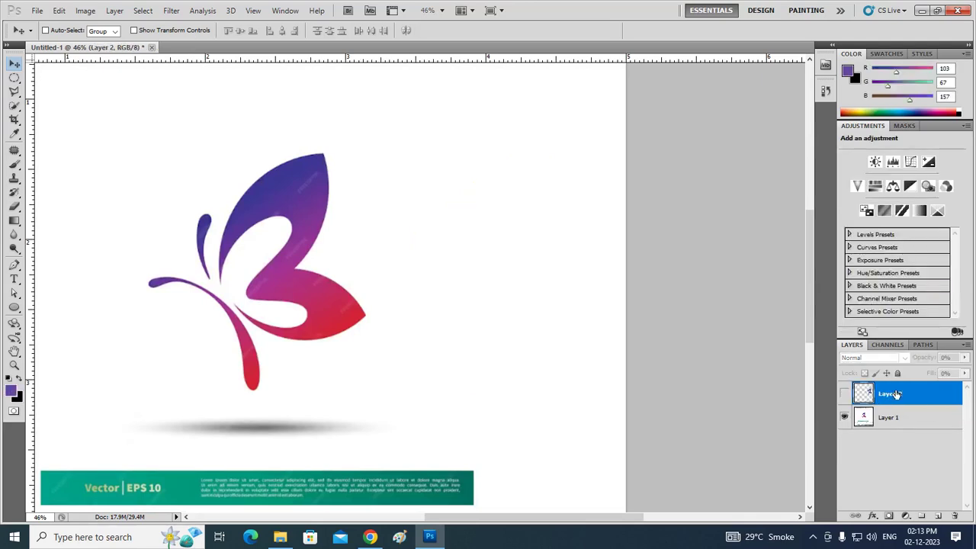
key(ctrl+z)
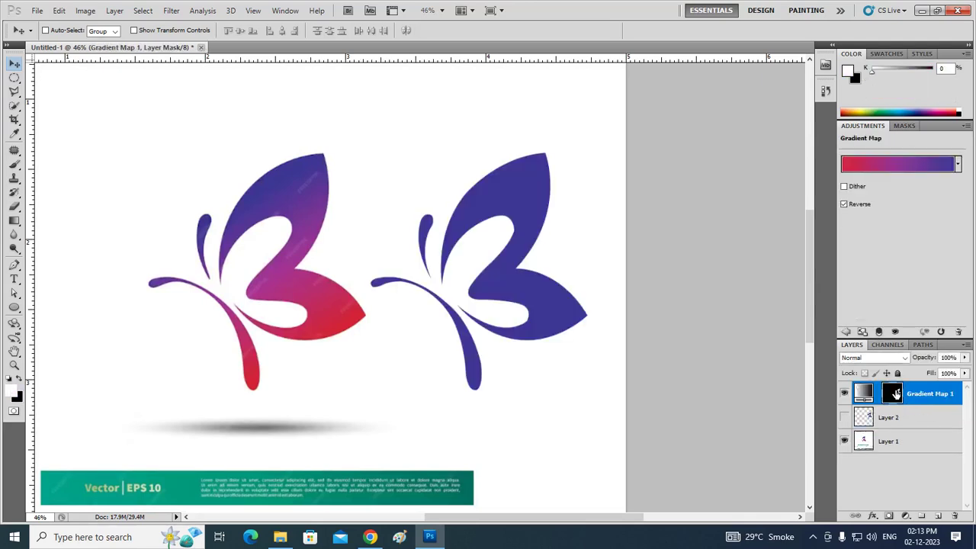
- Test the mask's butterfly selection and toggle Gradient Map 1's clipping to Layer 2
ctrl+click(891, 396)
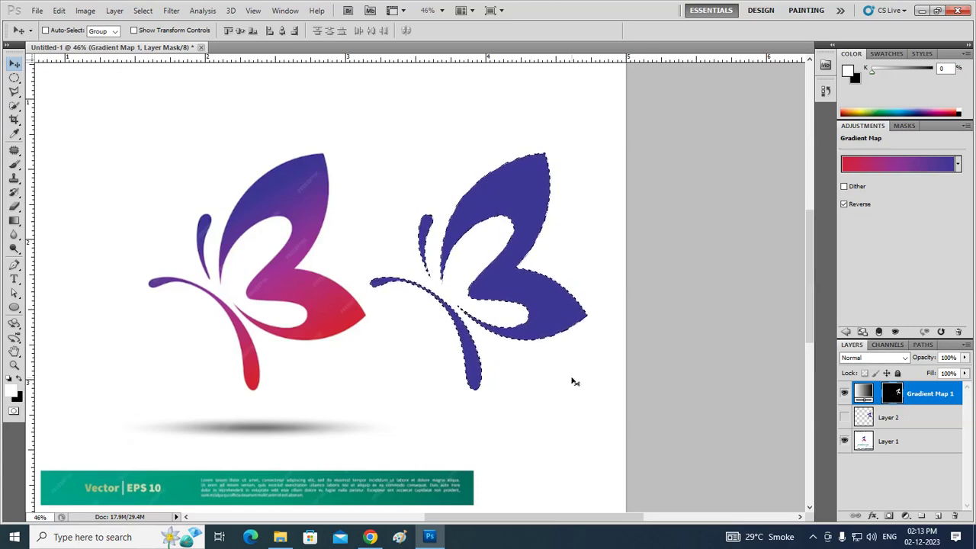
key(ctrl+shift+i)
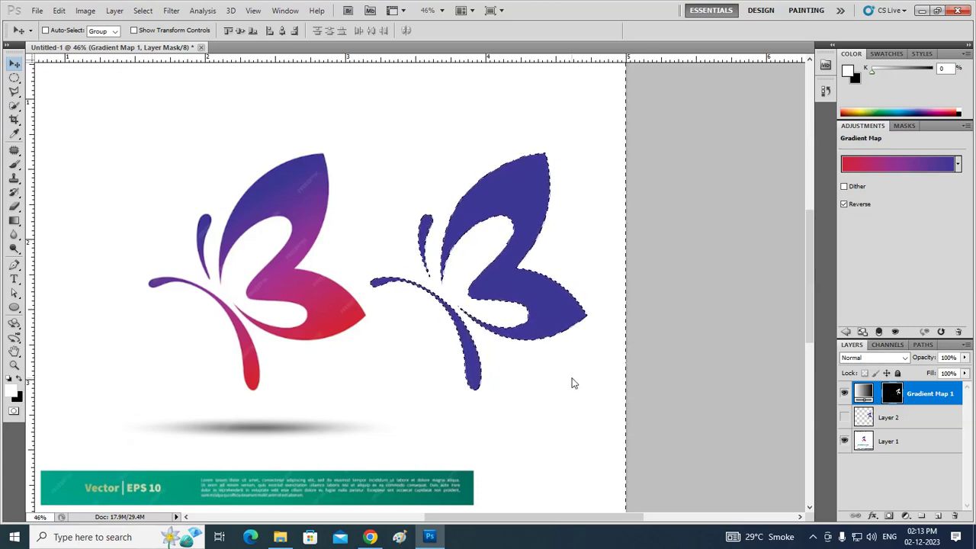
key(ctrl+d)
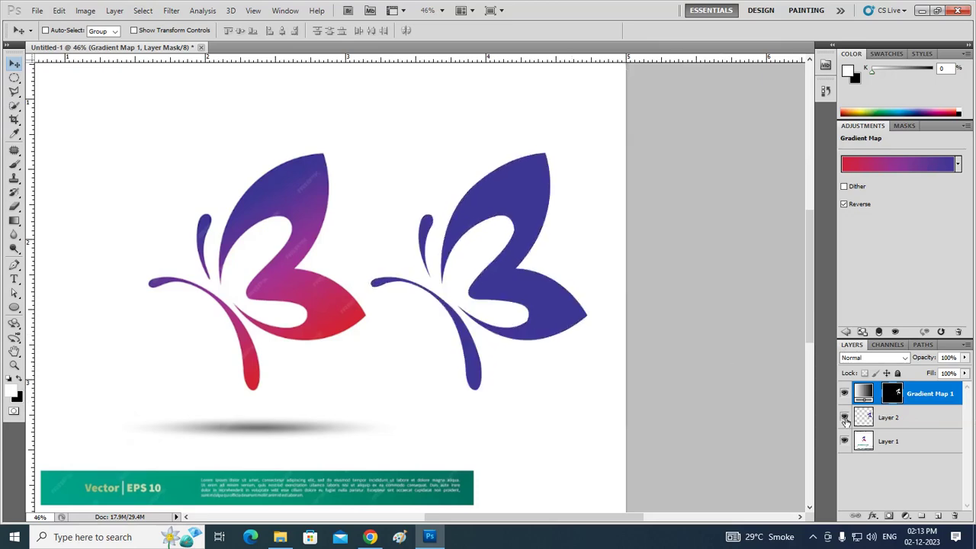
alt+click(917, 408)
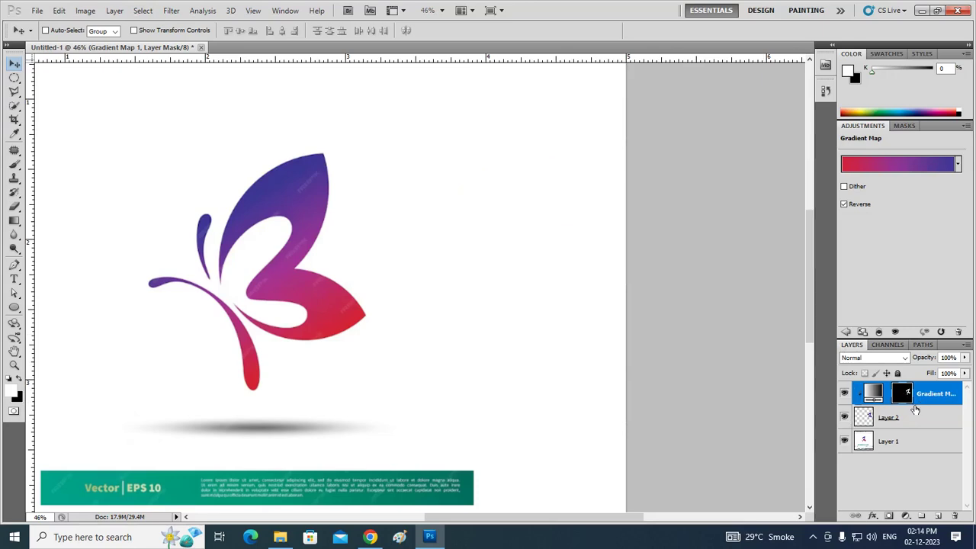
alt+click(915, 409)
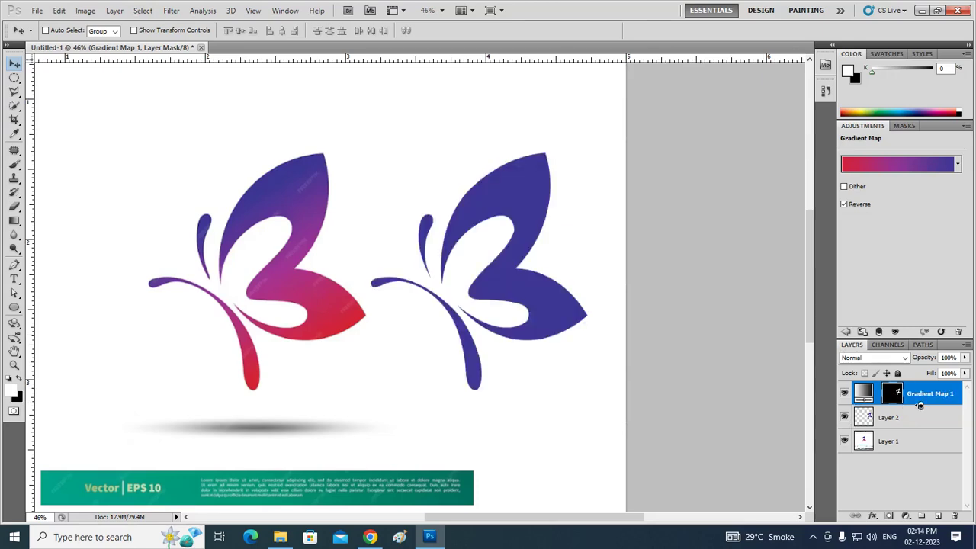
ctrl+click(920, 406)
click(869, 394)
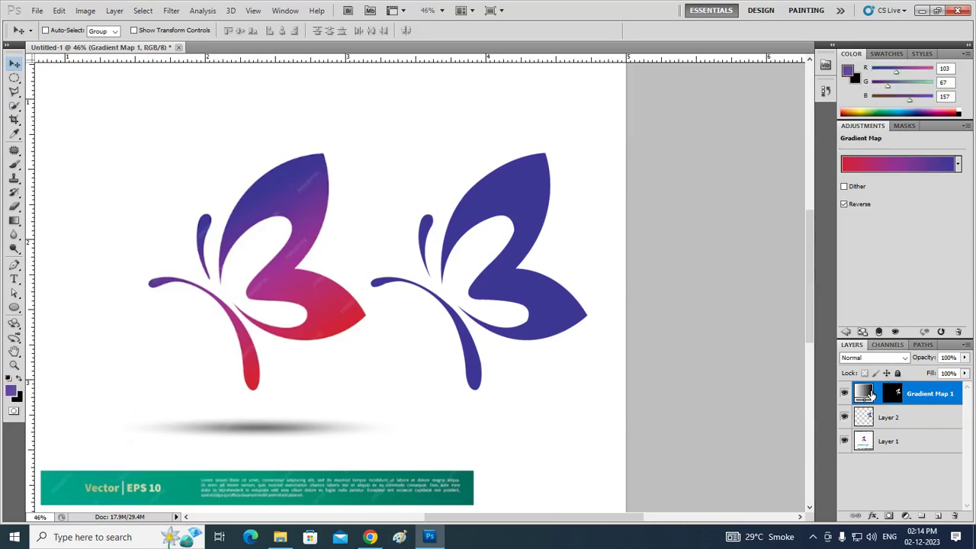
- Delete Gradient Map 1, toggle Layer 2's visibility, then undo the deletion
key(Delete)
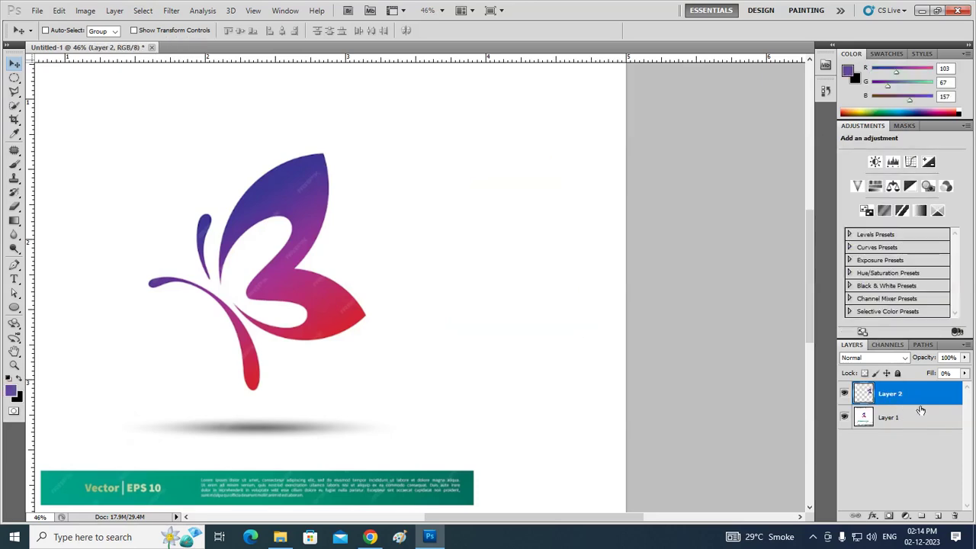
click(845, 394)
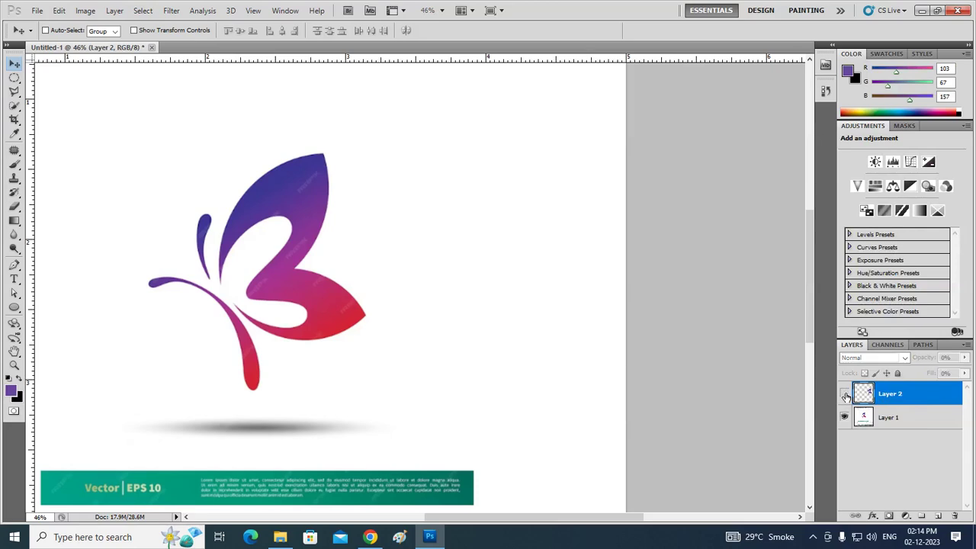
click(845, 394)
key(ctrl+z)
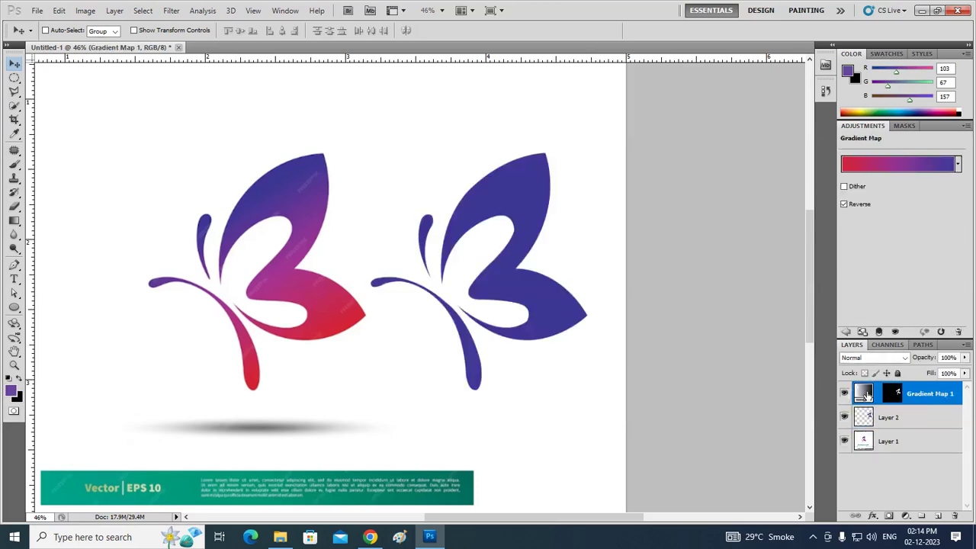
- Load Layer 2's butterfly shape as a selection and delete Gradient Map 1
ctrl+click(863, 420)
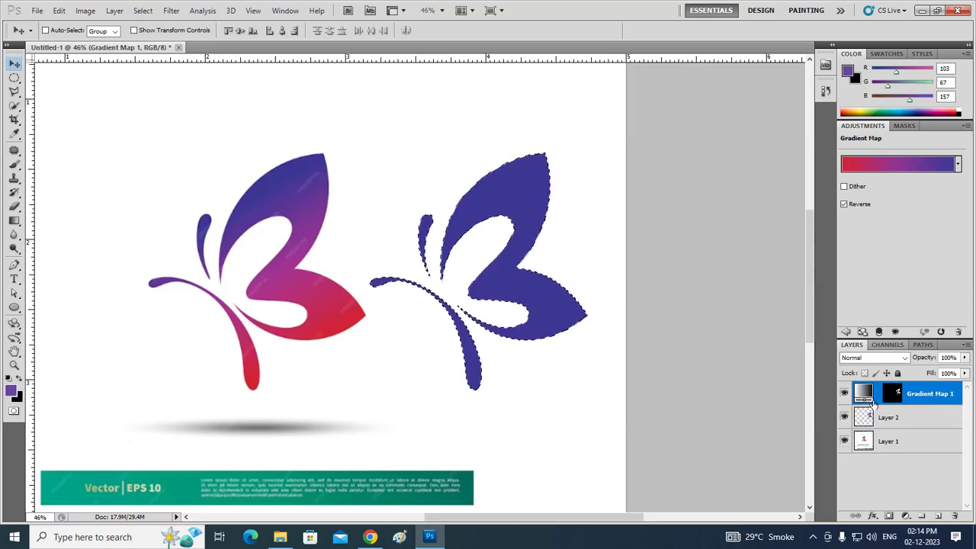
key(ctrl+j)
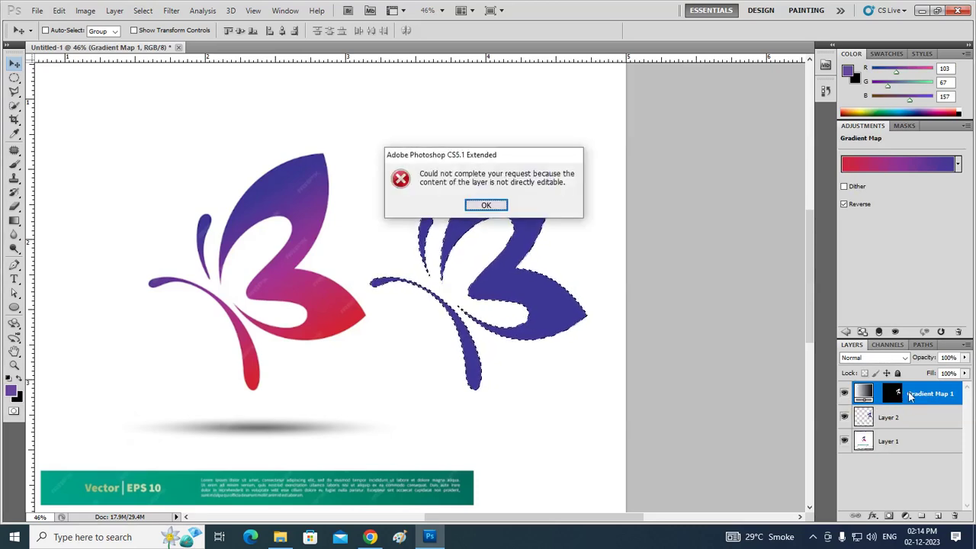
key(Return)
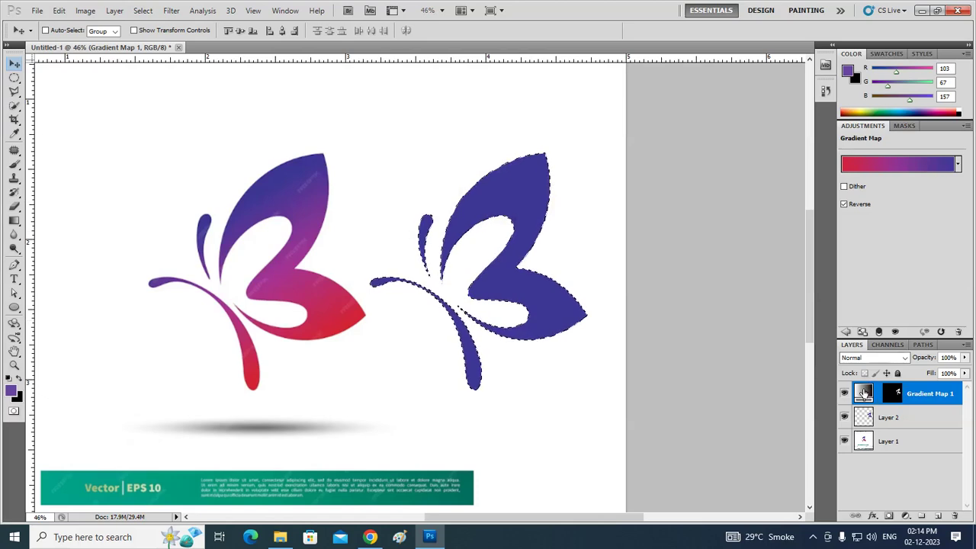
drag(864, 392, 955, 518)
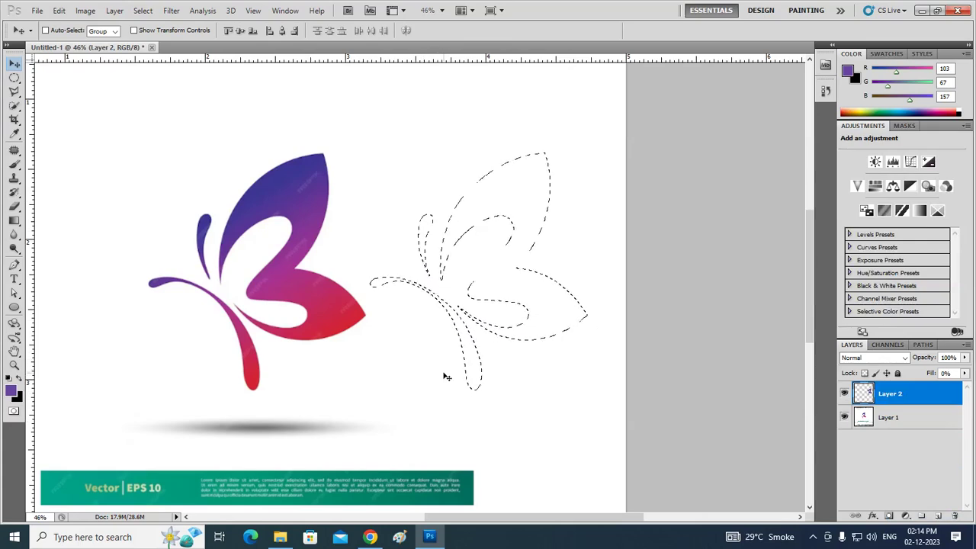
- Set the gradient's left stop to purple (#67439d) sampled from the butterfly's upper wing
key(g)
key(i)
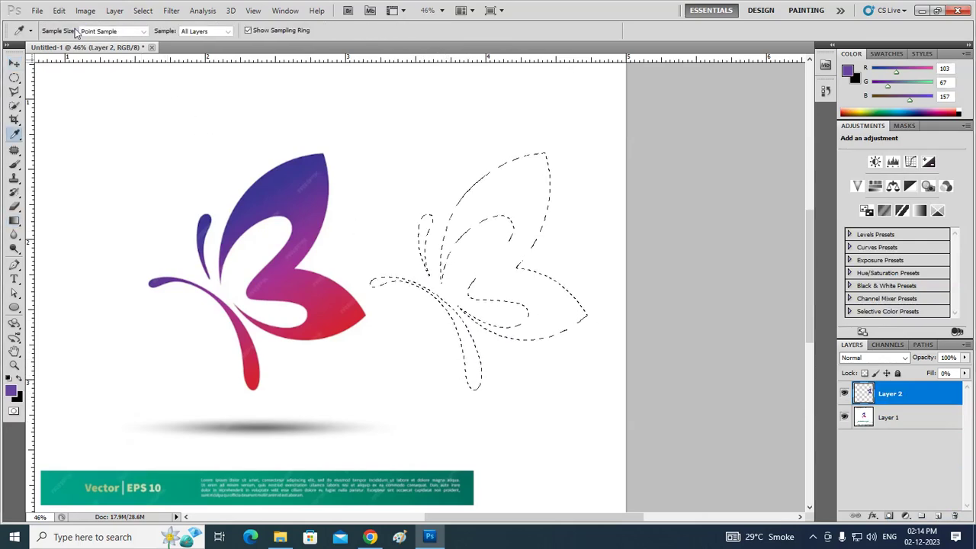
click(75, 32)
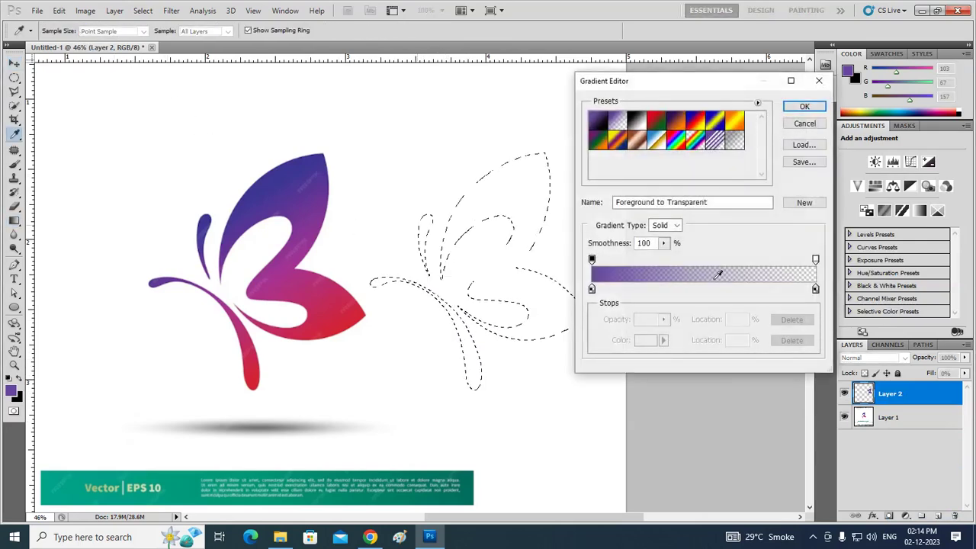
click(592, 288)
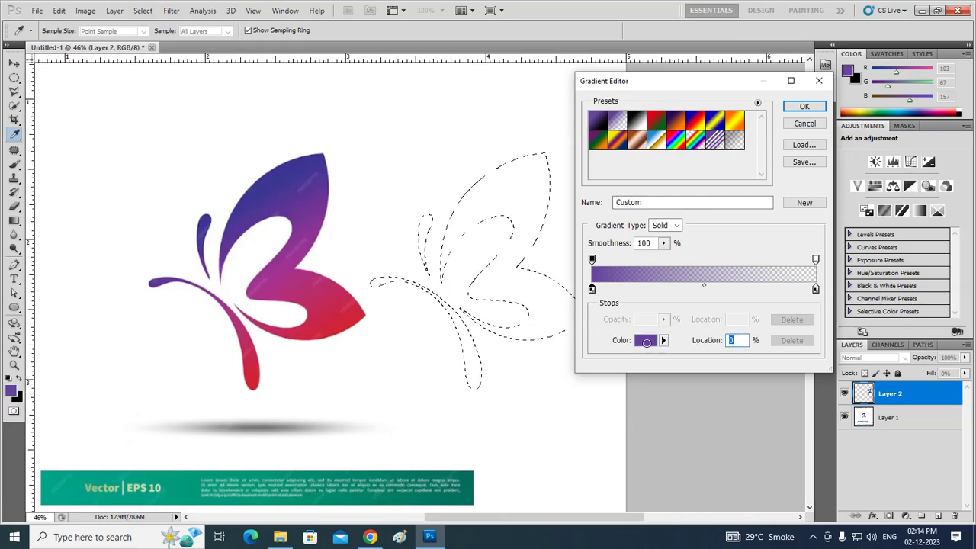
click(647, 342)
click(298, 164)
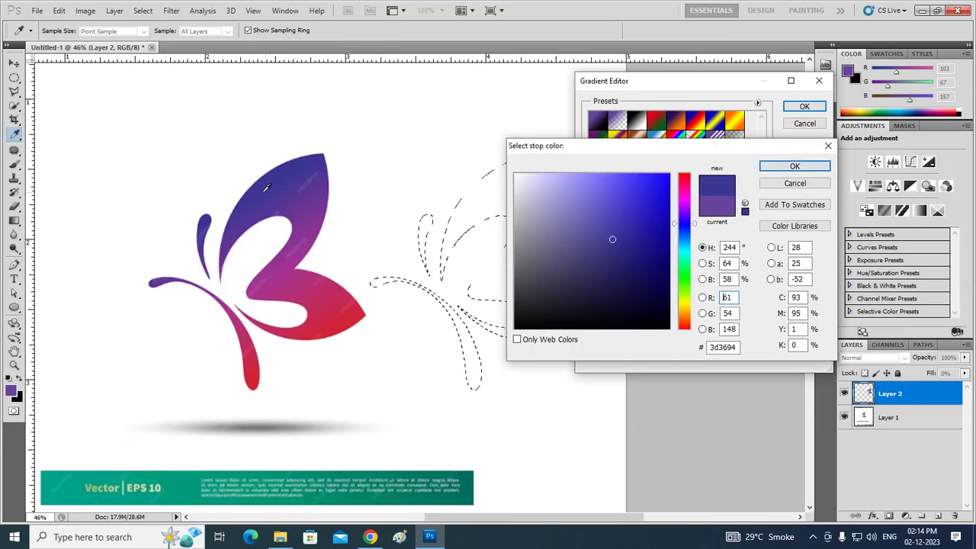
click(788, 169)
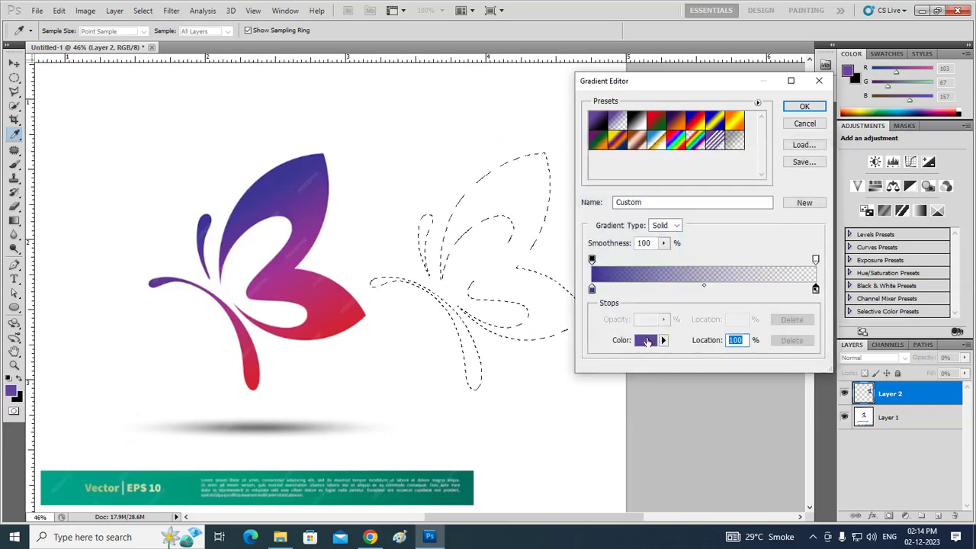
- Make the right stop red (#d62330) from the tail tip at 100% opacity
click(646, 340)
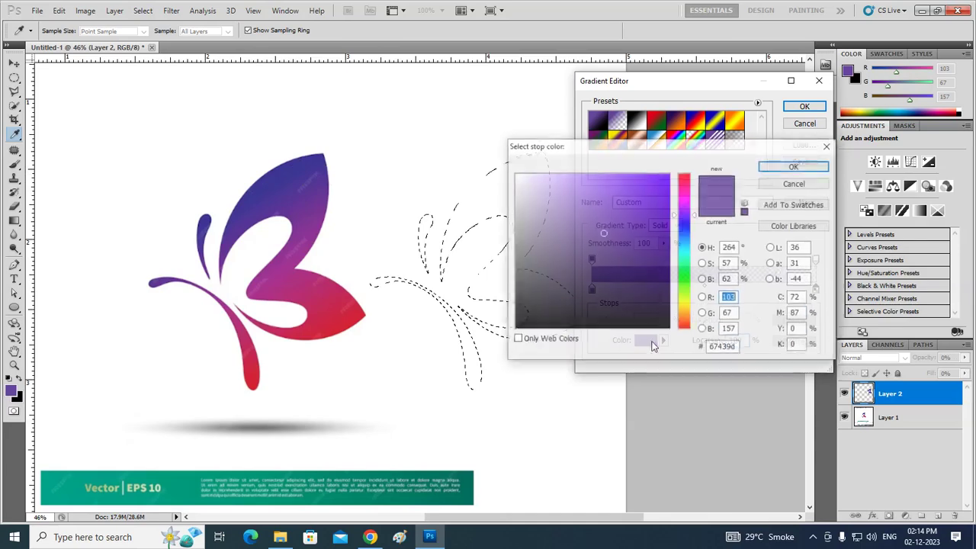
click(317, 332)
click(252, 382)
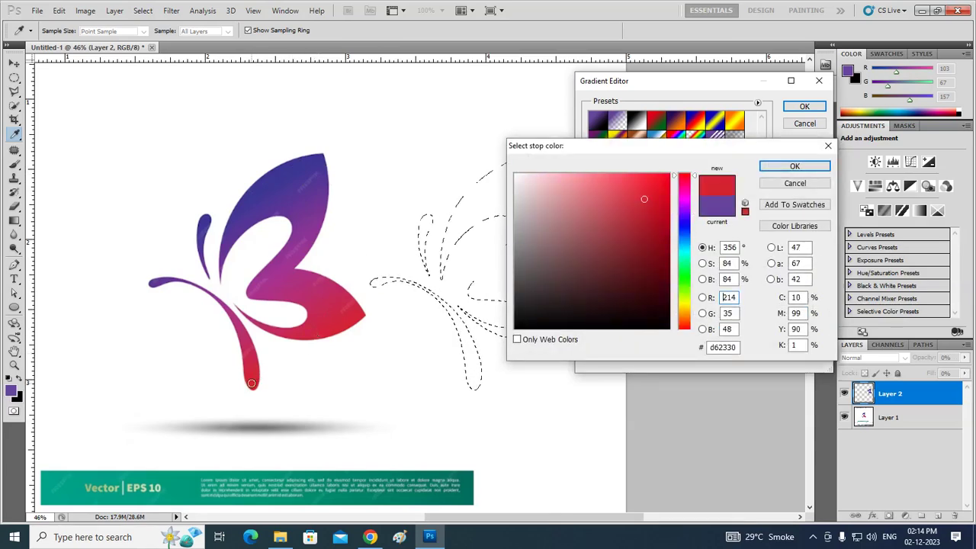
click(815, 169)
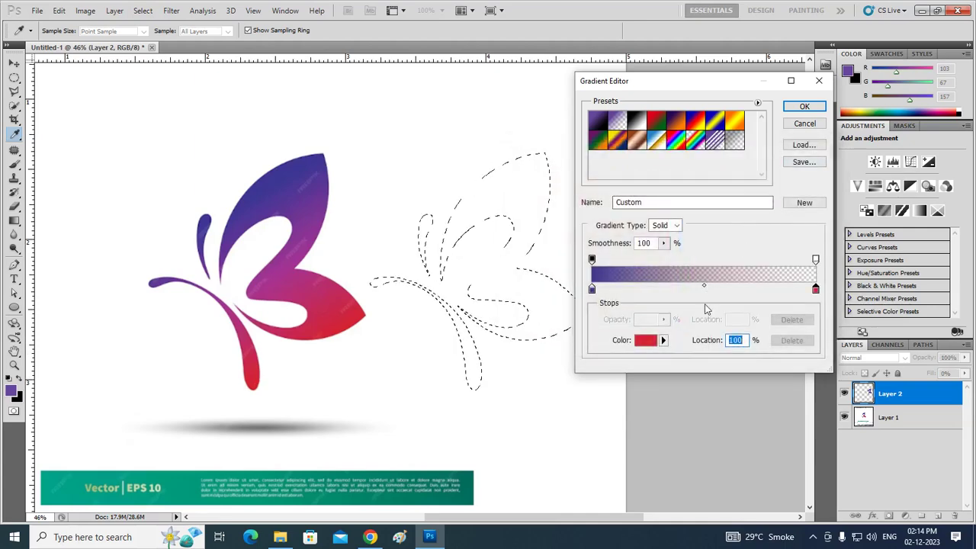
click(816, 261)
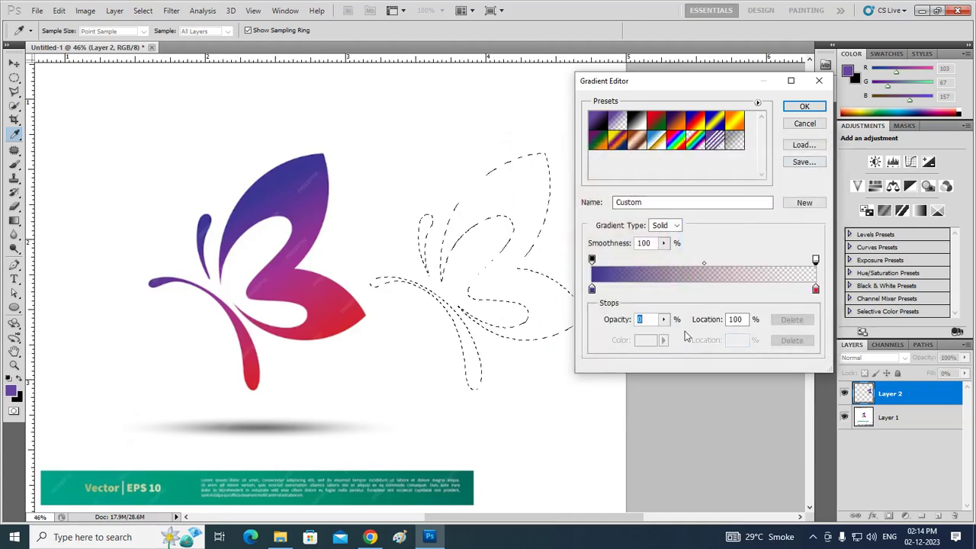
click(665, 320)
drag(662, 333, 757, 333)
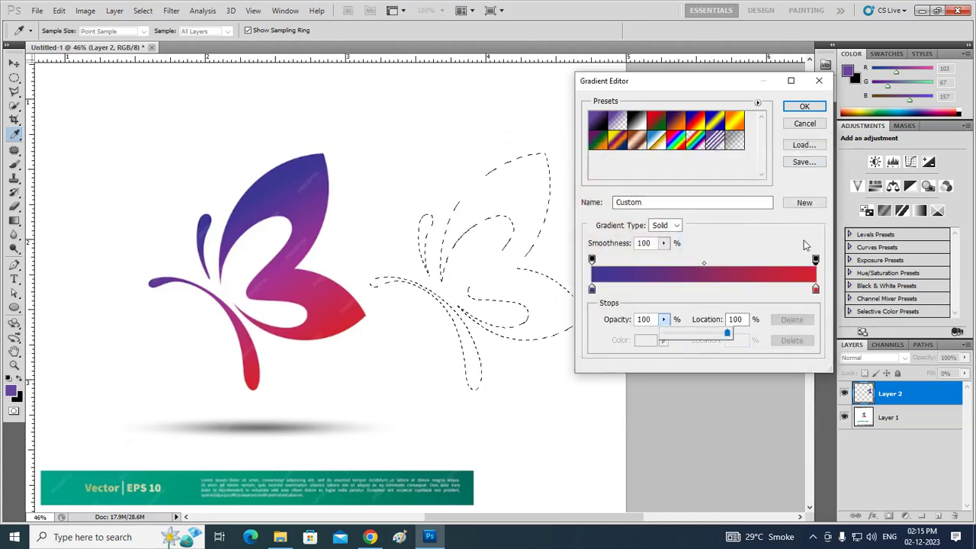
click(803, 107)
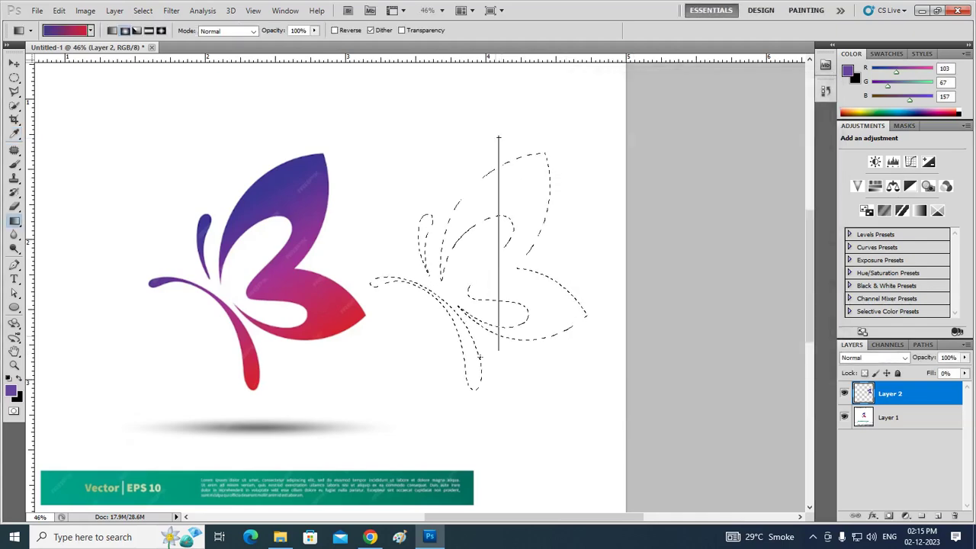
- Fill the butterfly selection on Layer 2 top to bottom with the purple-to-red gradient
drag(494, 388, 497, 391)
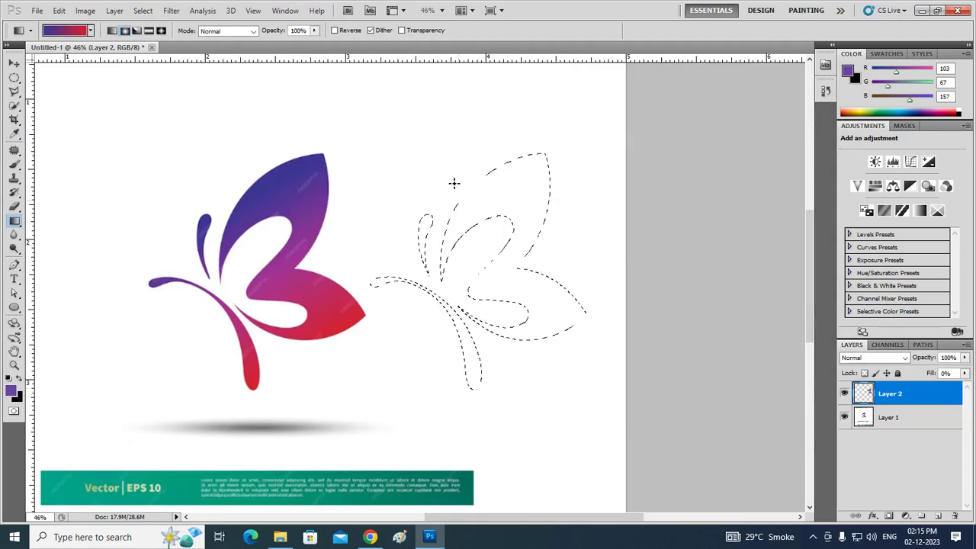
mouse_move(450, 177)
mouse_down()
mouse_move(549, 402)
mouse_move(543, 380)
mouse_up()
click(12, 391)
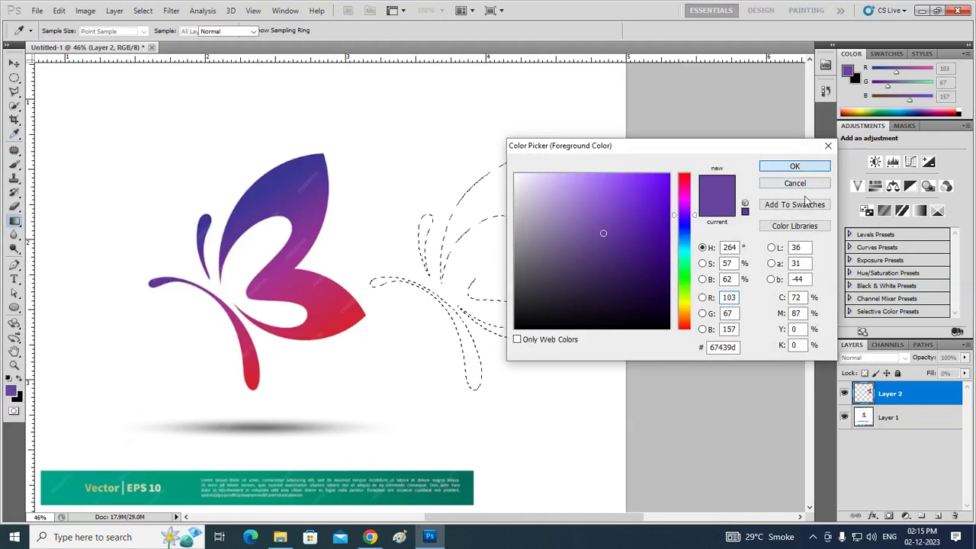
click(794, 166)
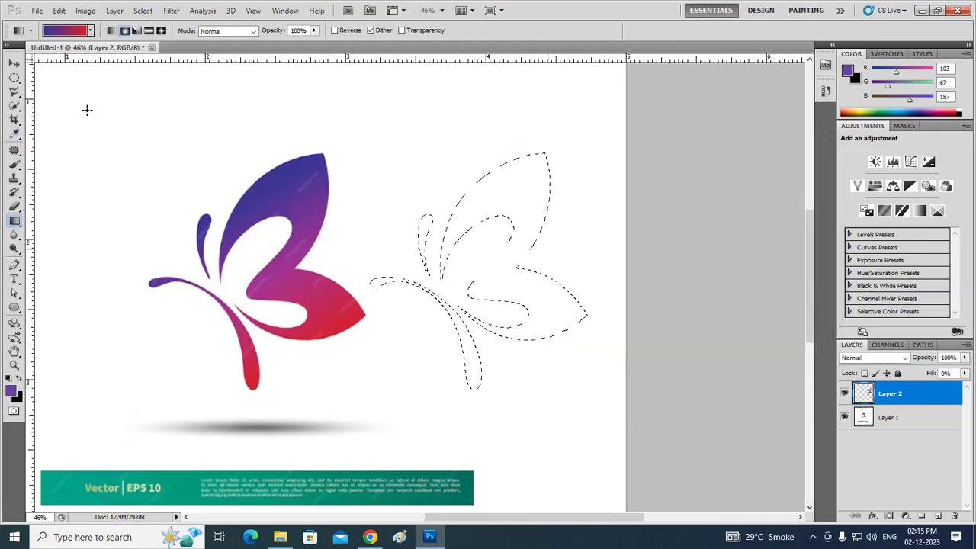
click(15, 62)
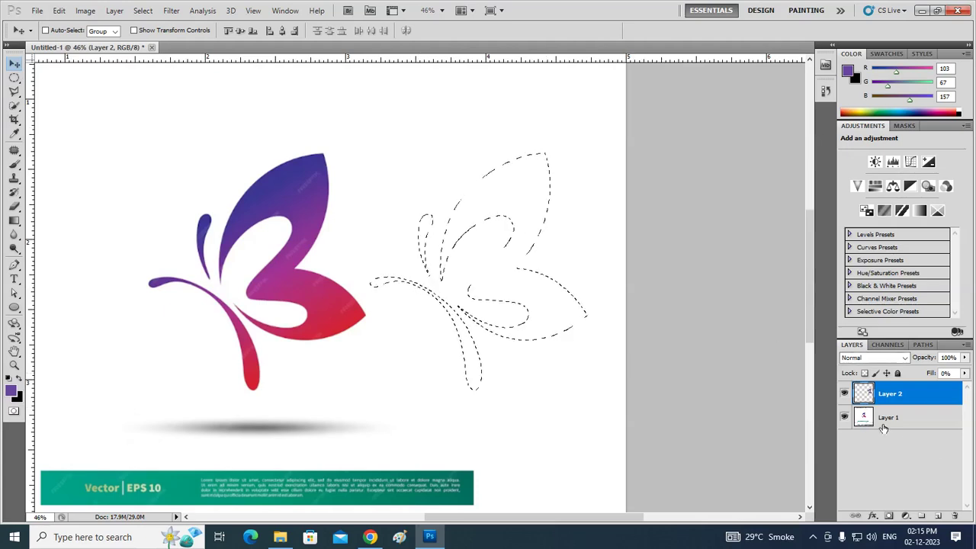
- Hide Layer 1 to inspect Layer 2 alone, loading and clearing its butterfly selection
key(ctrl+d)
click(926, 428)
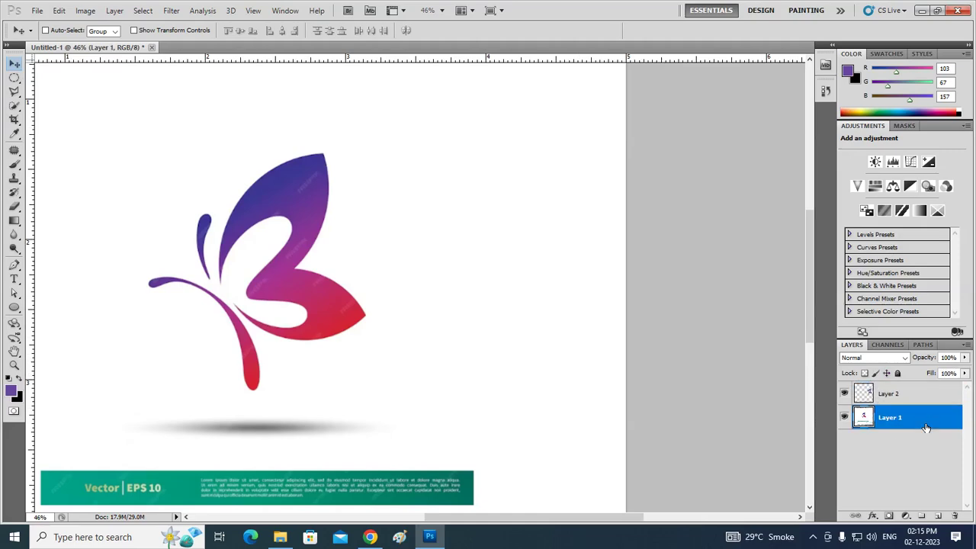
click(846, 420)
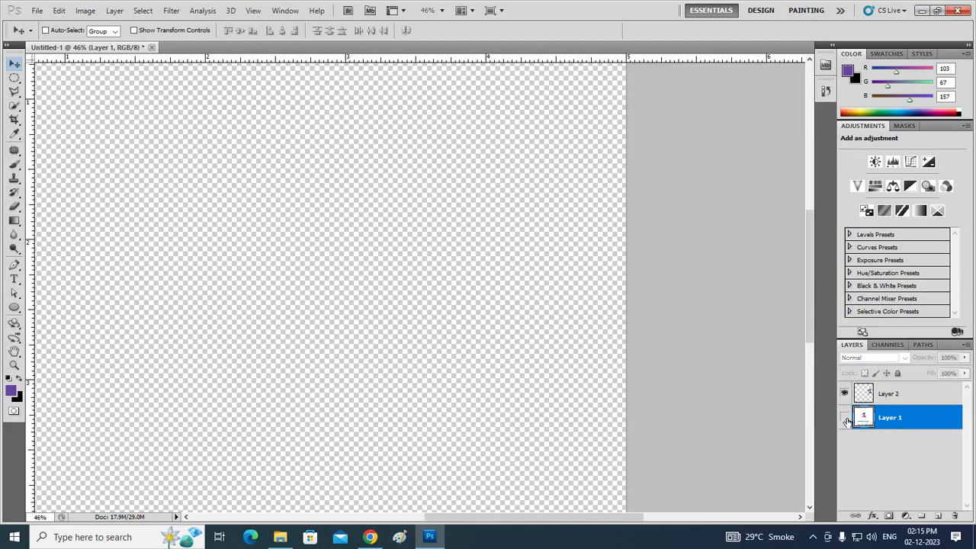
click(890, 345)
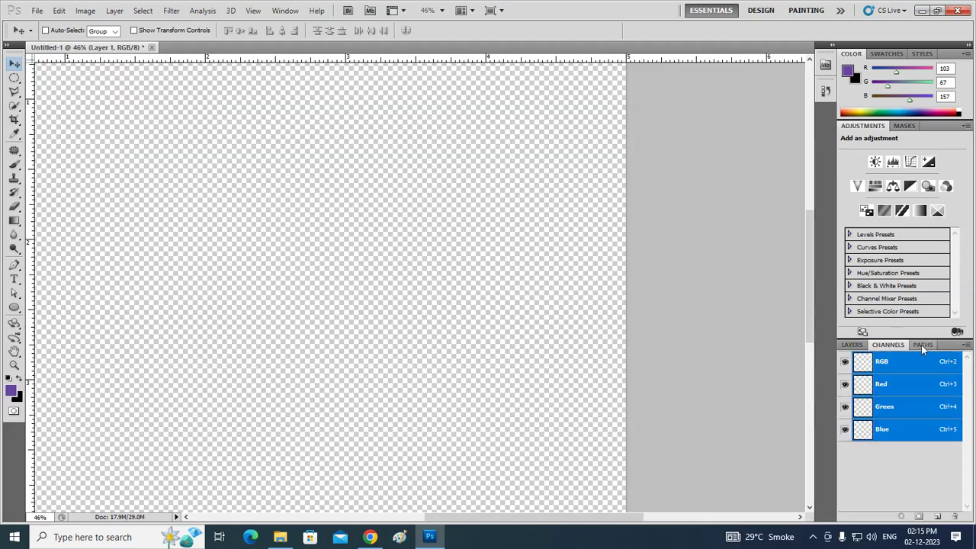
click(923, 345)
click(888, 345)
click(852, 345)
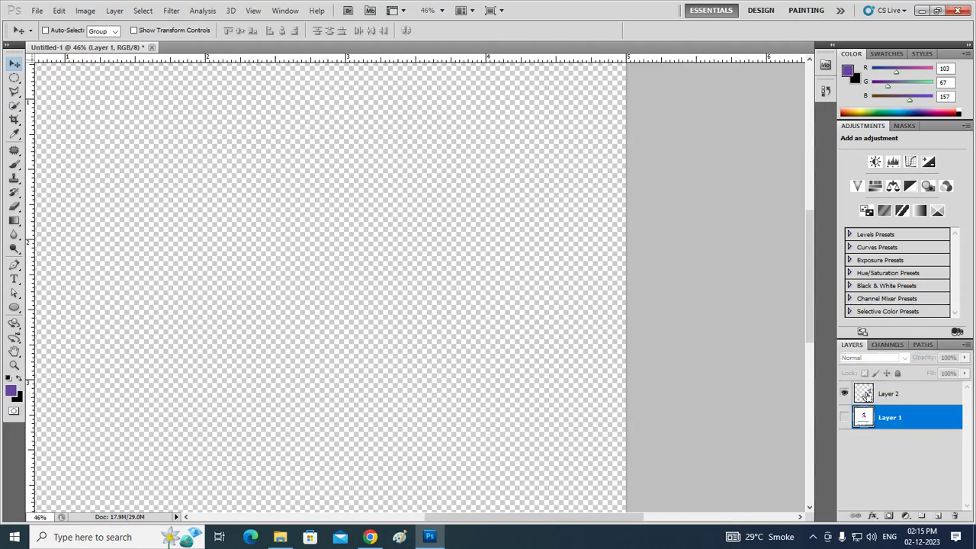
ctrl+click(867, 393)
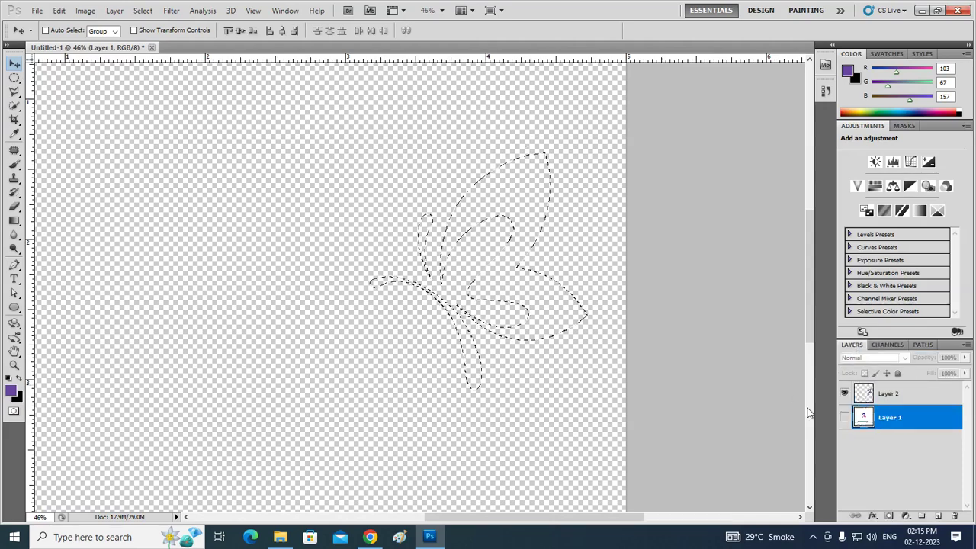
click(904, 393)
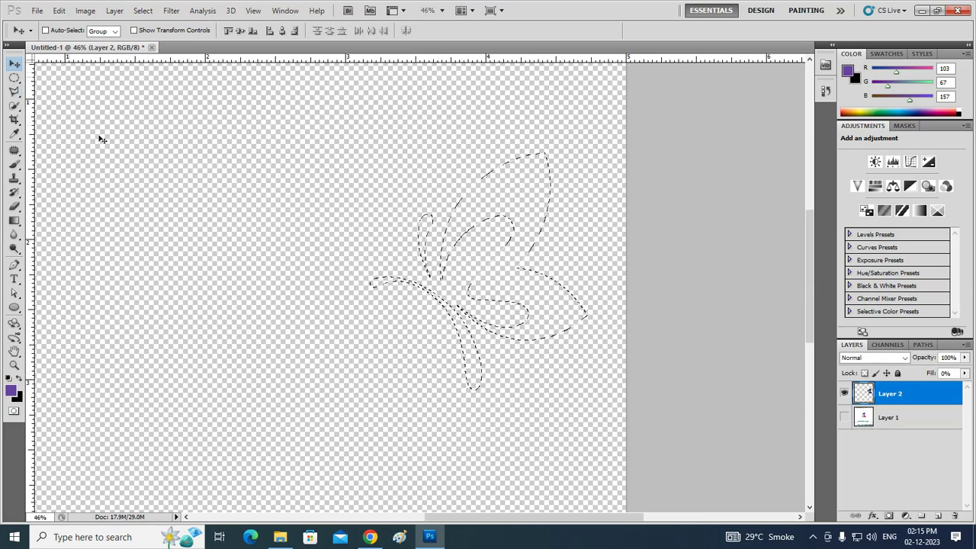
key(ctrl+d)
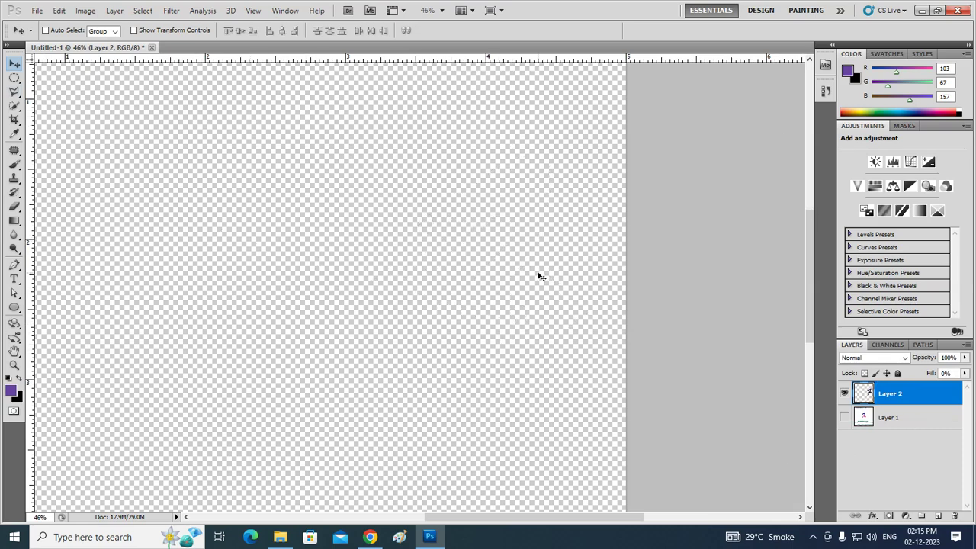
- Show Layer 1 again and reload Layer 2's butterfly shape as a selection
click(919, 429)
click(844, 417)
click(913, 401)
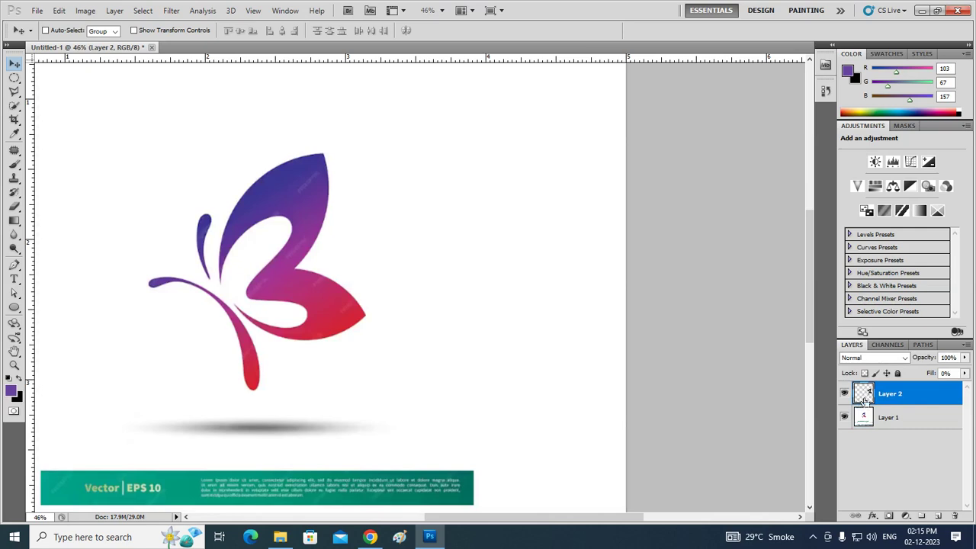
ctrl+click(862, 398)
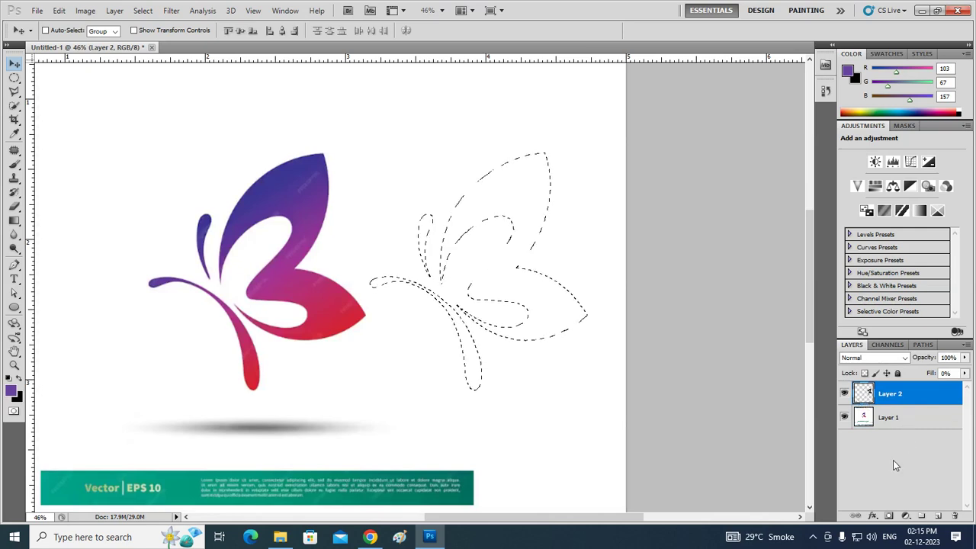
- Clear Layer 2 inside the butterfly selection and refill it with the colour sampled from the wing
key(Delete)
key(i)
click(333, 296)
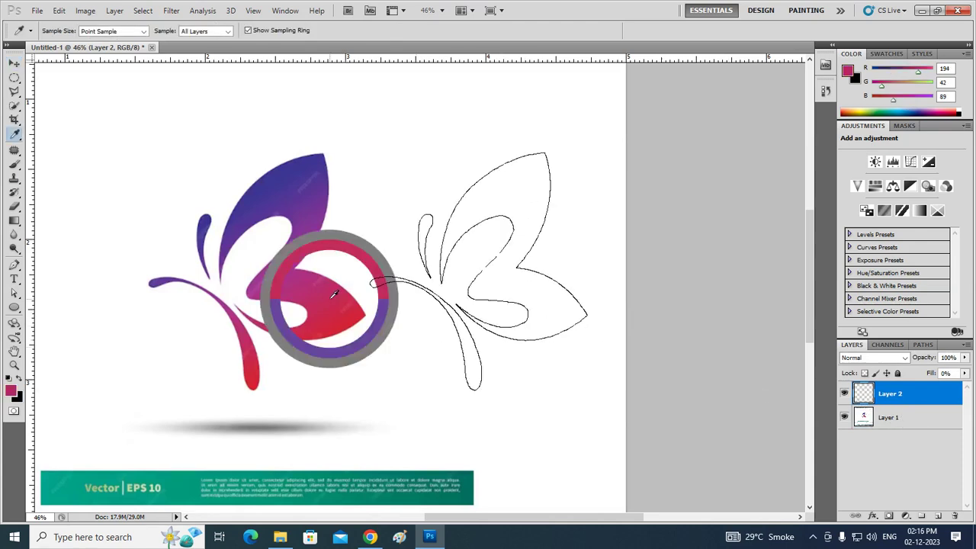
key(alt+BackSpace)
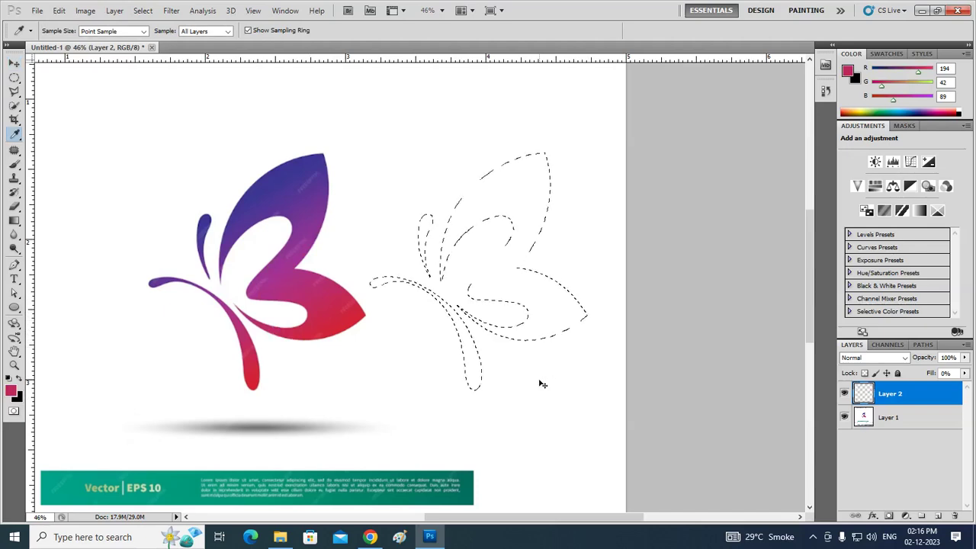
- Raise Layer 2's Fill to 100% so the traced butterfly shows as a solid shape
click(13, 64)
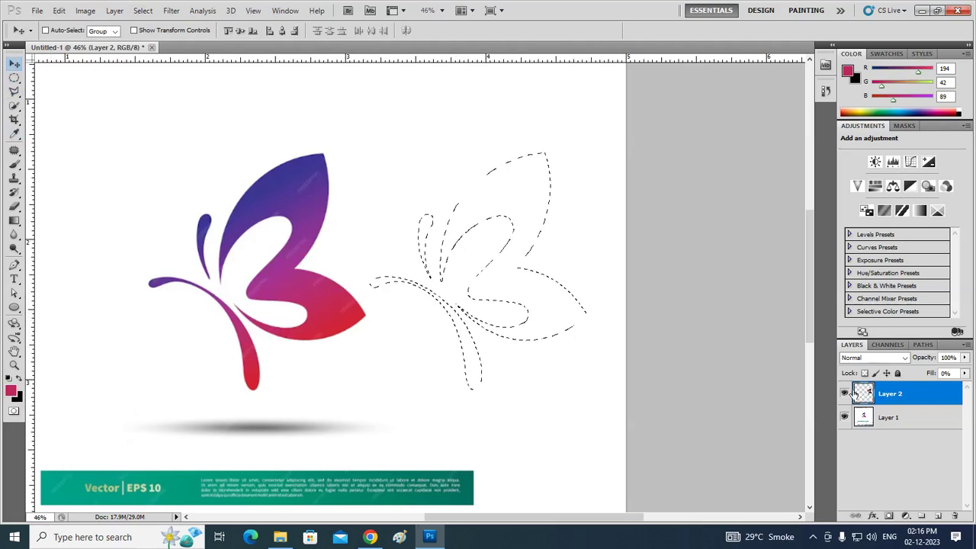
click(965, 373)
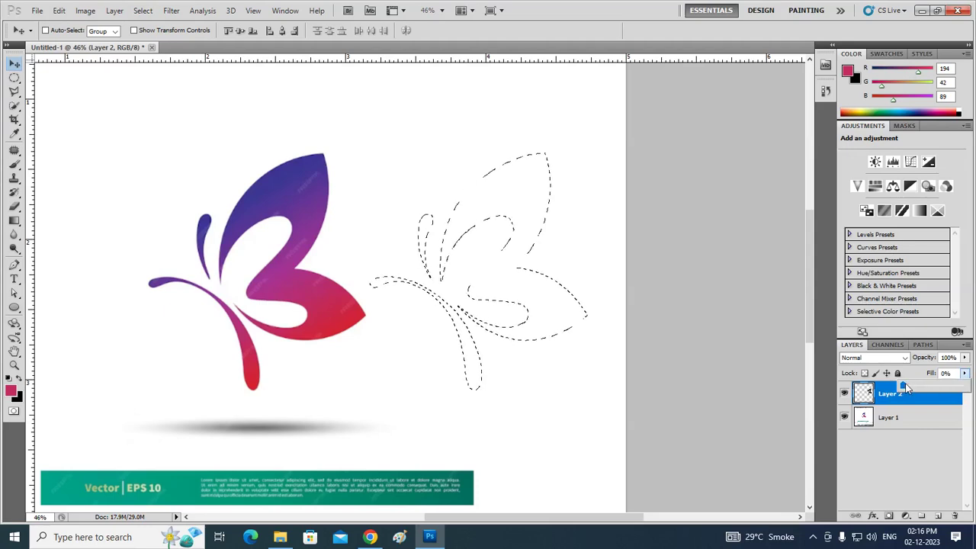
drag(907, 389, 965, 386)
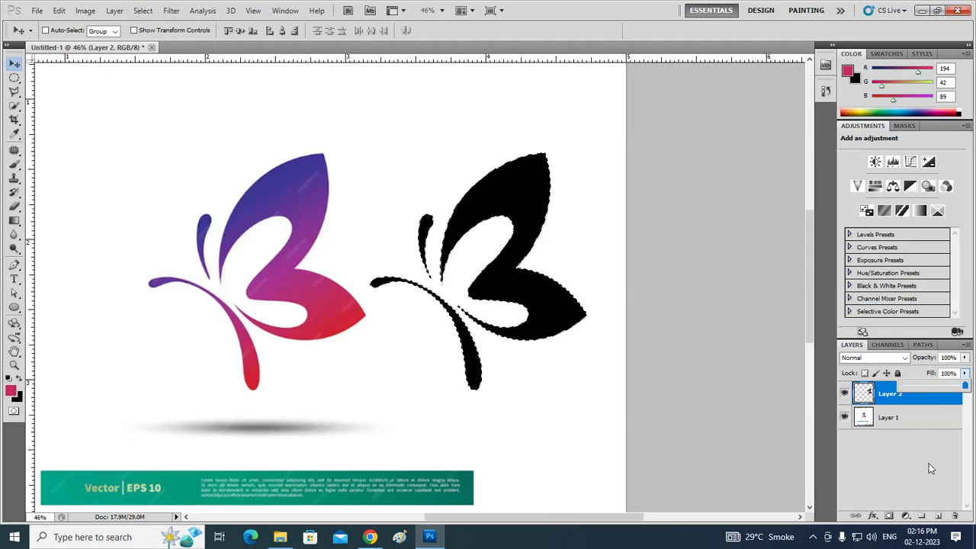
click(931, 469)
click(898, 402)
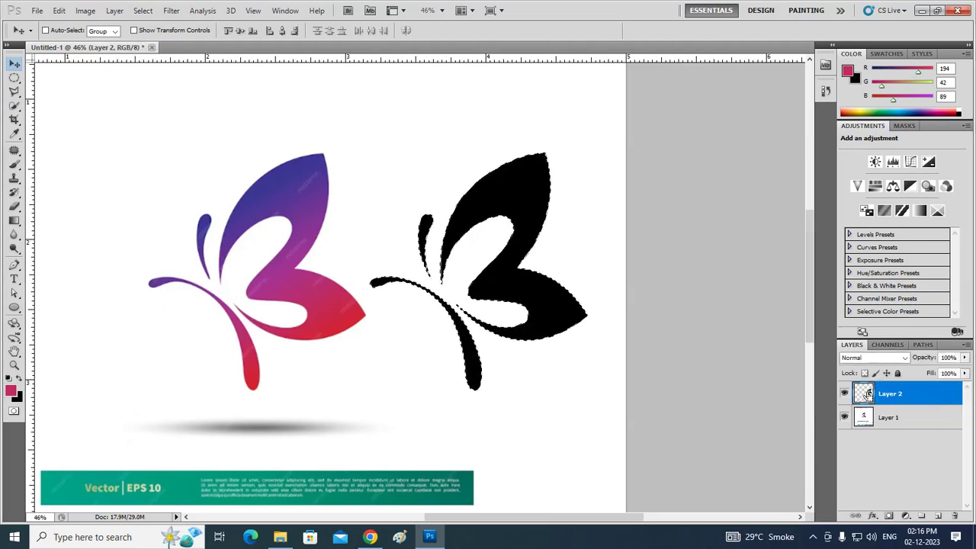
- Fill the selected butterfly with a top-to-bottom purple-to-red gradient, deselect, and select Layer 1
key(g)
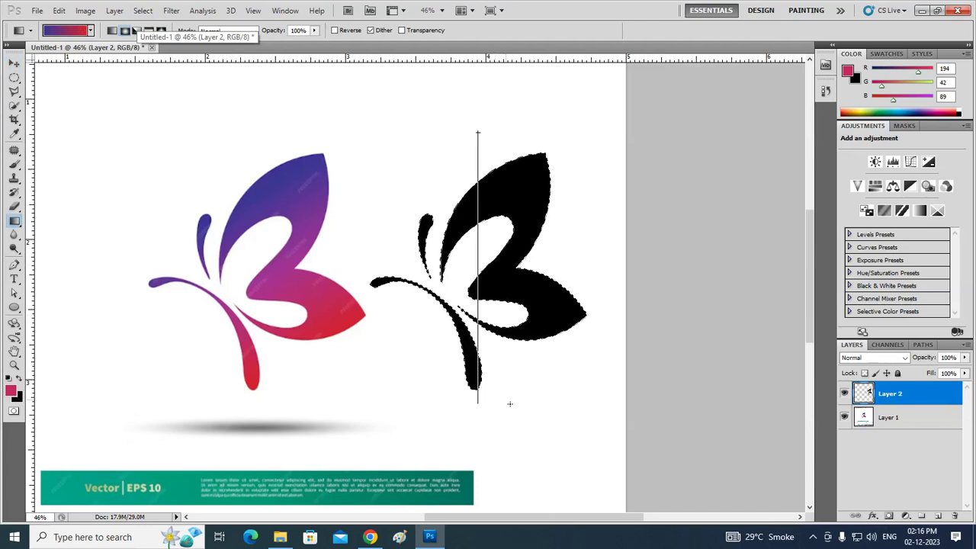
drag(510, 404, 508, 404)
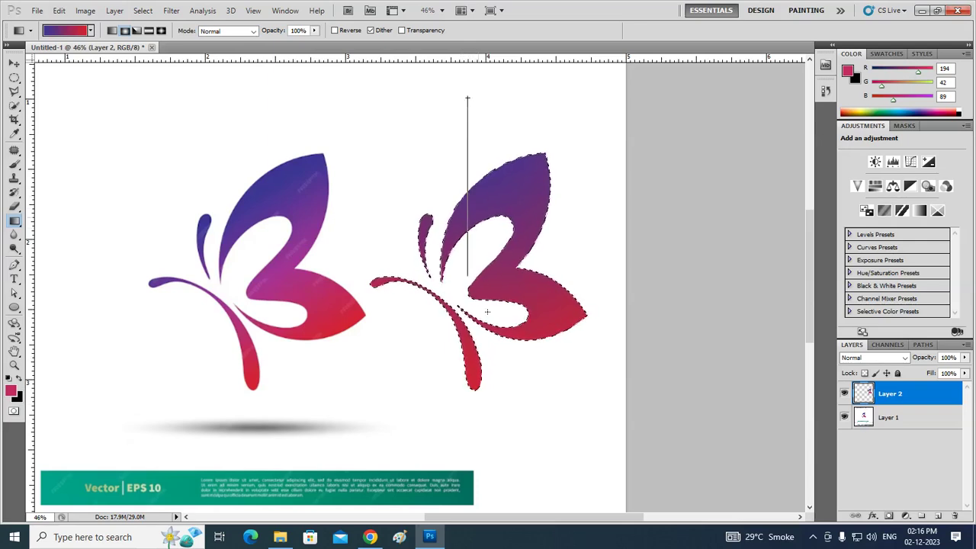
drag(497, 358, 500, 363)
click(15, 63)
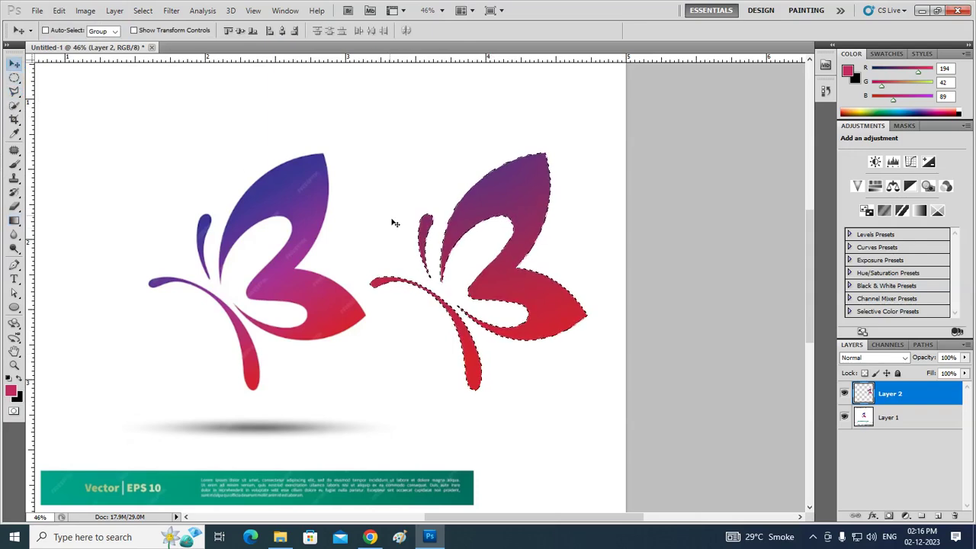
key(ctrl+d)
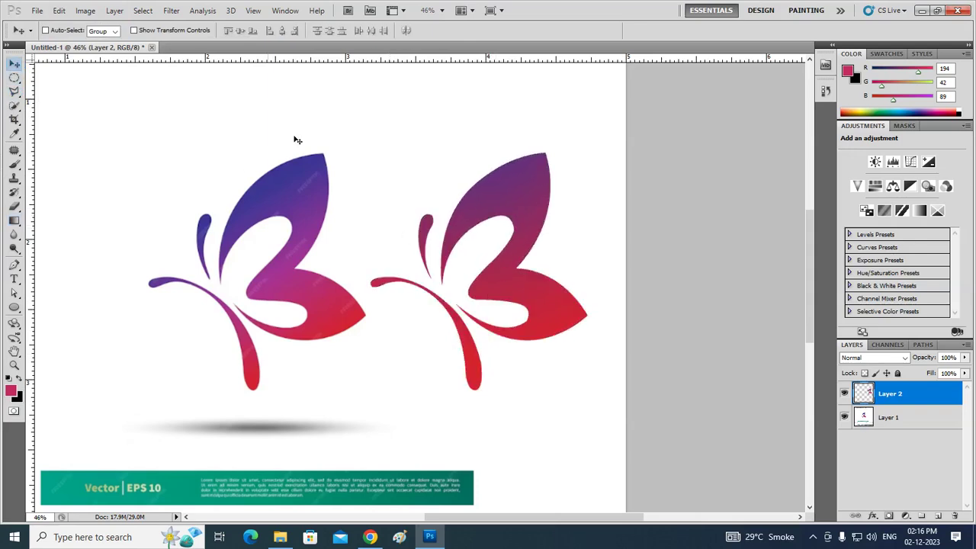
click(892, 427)
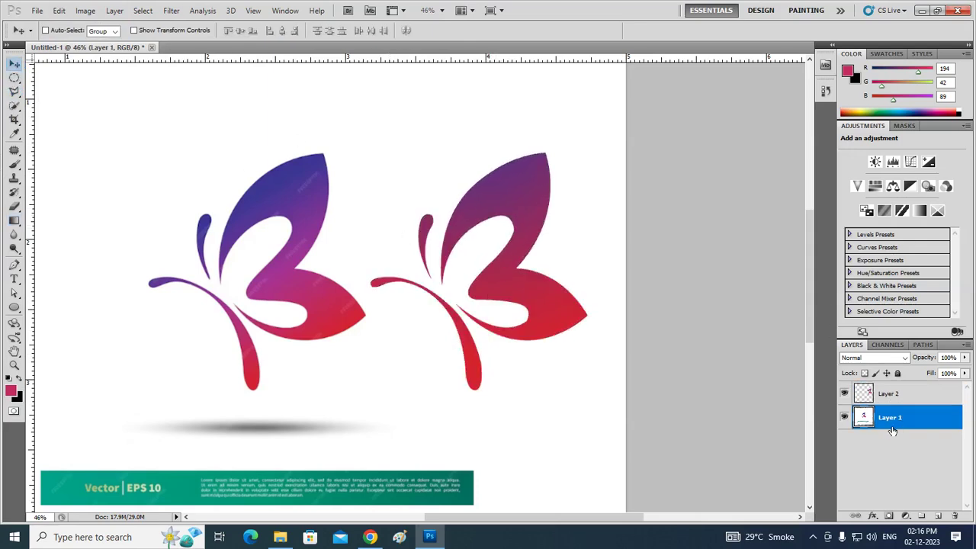
- Reload the butterfly selection from Layer 2, redraw the purple-to-red gradient down it, and deselect
scroll(587, 381, down, 2)
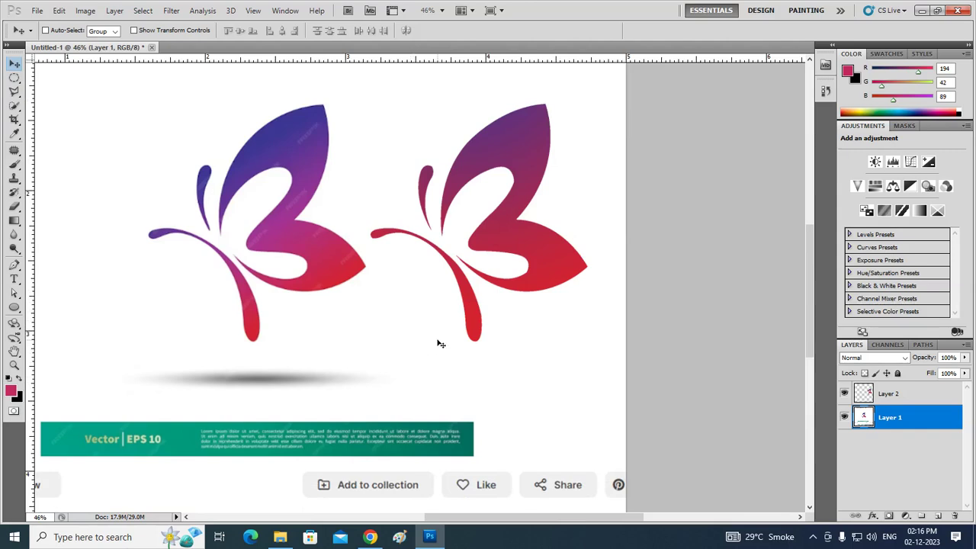
click(912, 399)
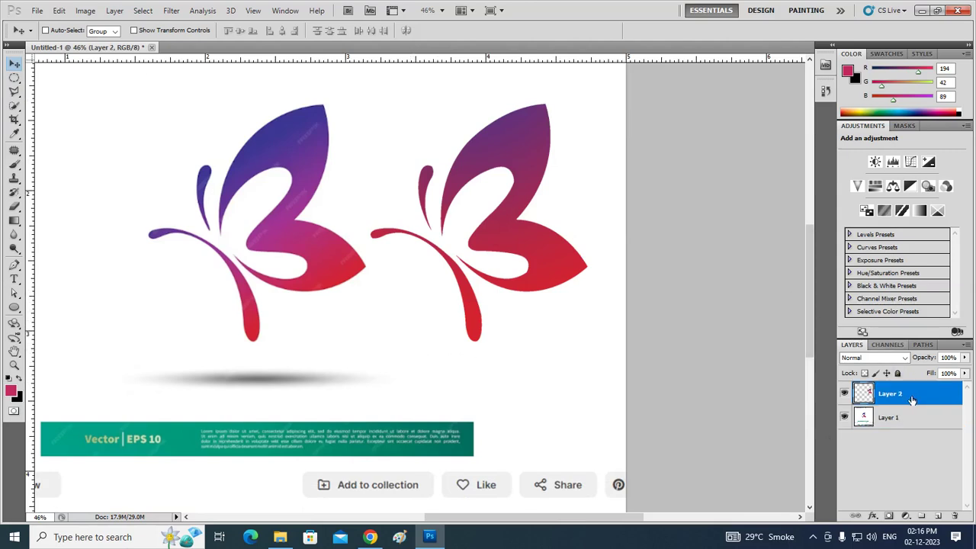
ctrl+click(862, 398)
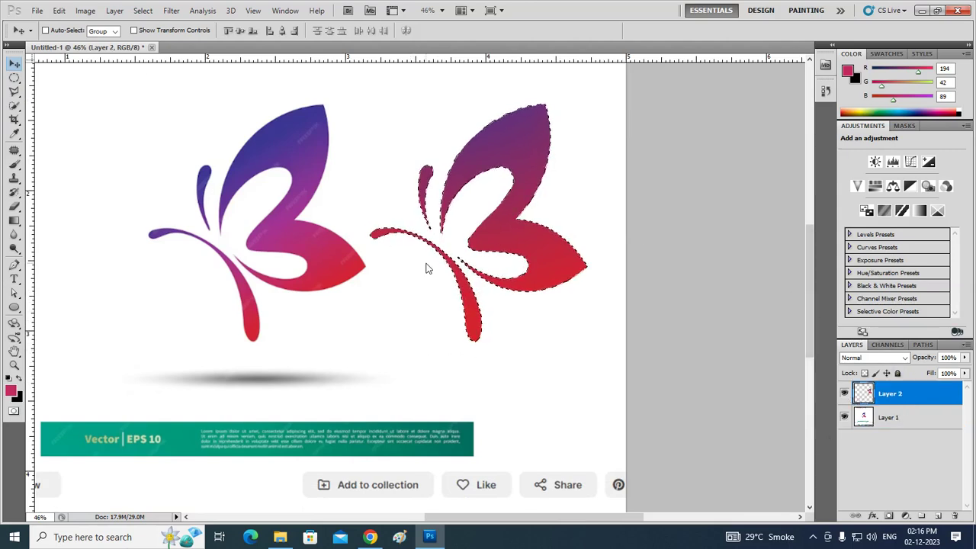
key(g)
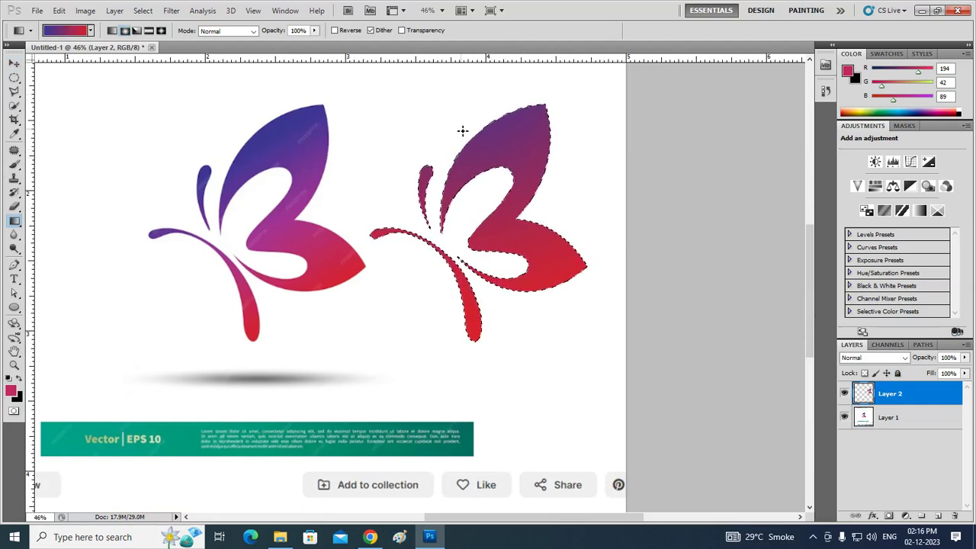
drag(455, 123, 529, 333)
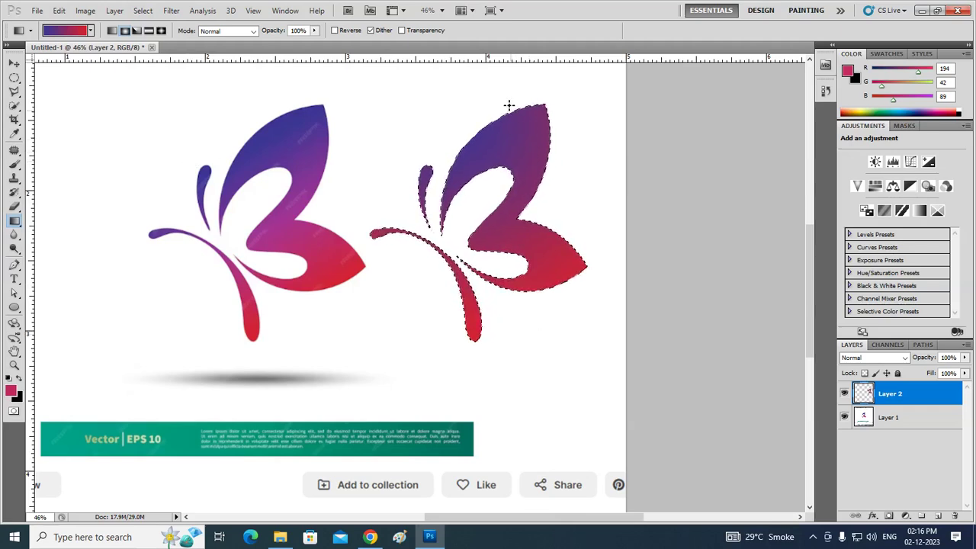
click(14, 63)
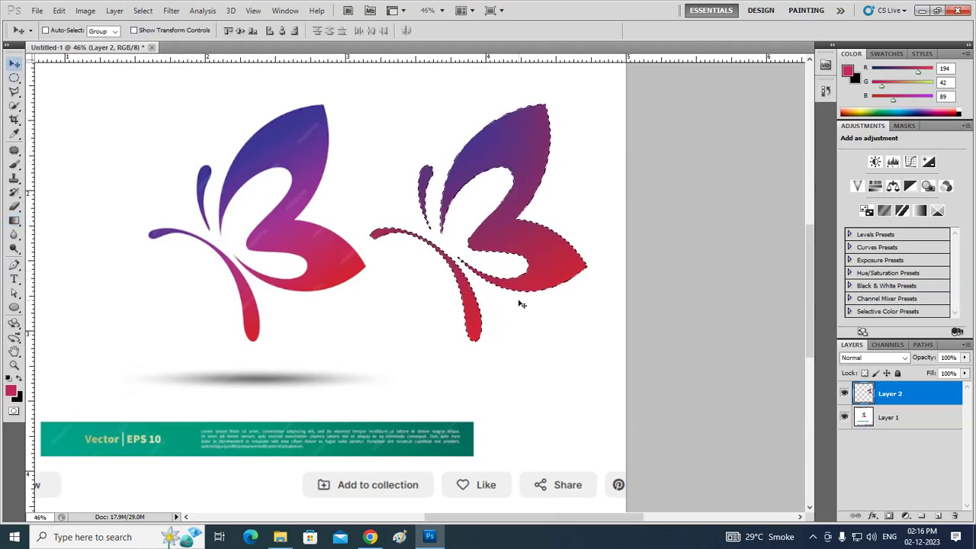
key(ctrl+d)
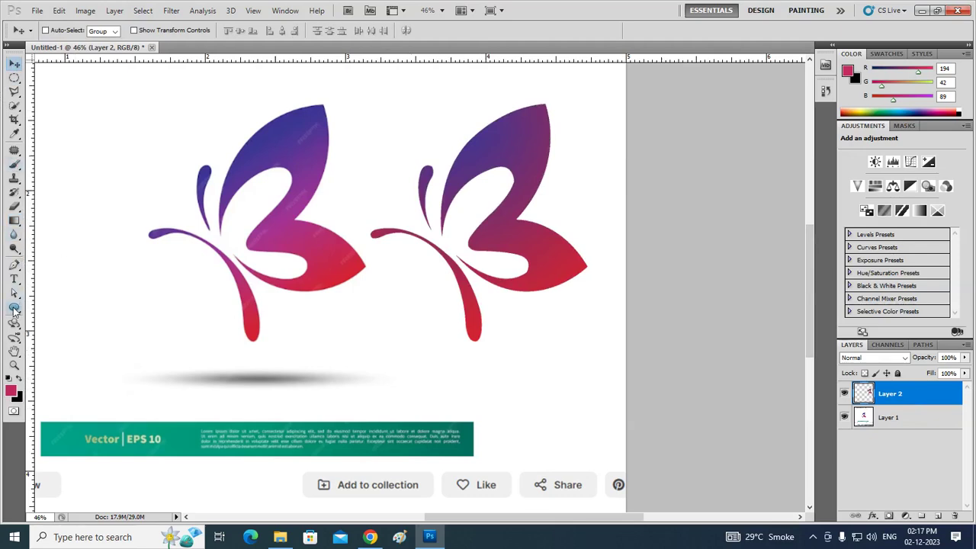
click(14, 78)
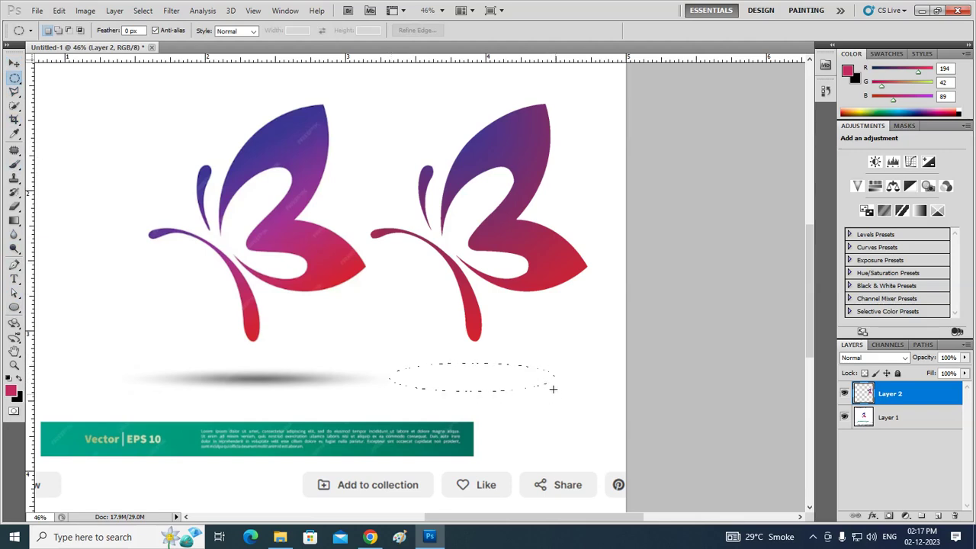
- Draw an oval beneath the traced butterfly and fill it with the sampled shadow grey (R125 G125 B125)
drag(389, 363, 556, 389)
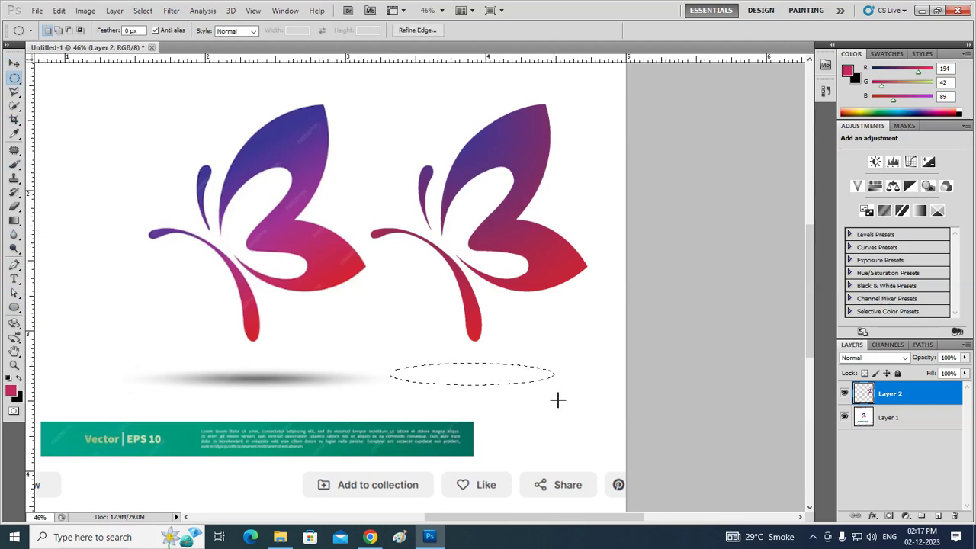
key(i)
click(270, 375)
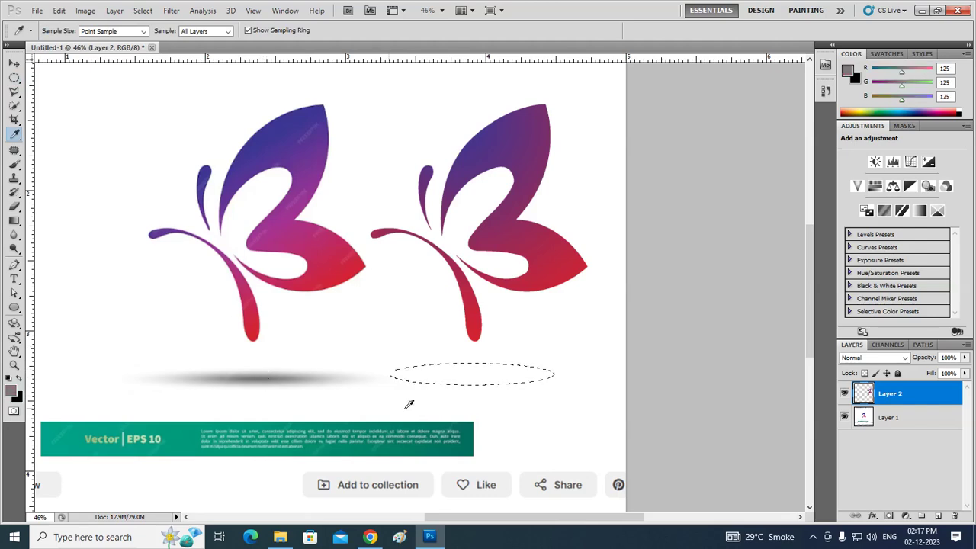
key(alt+BackSpace)
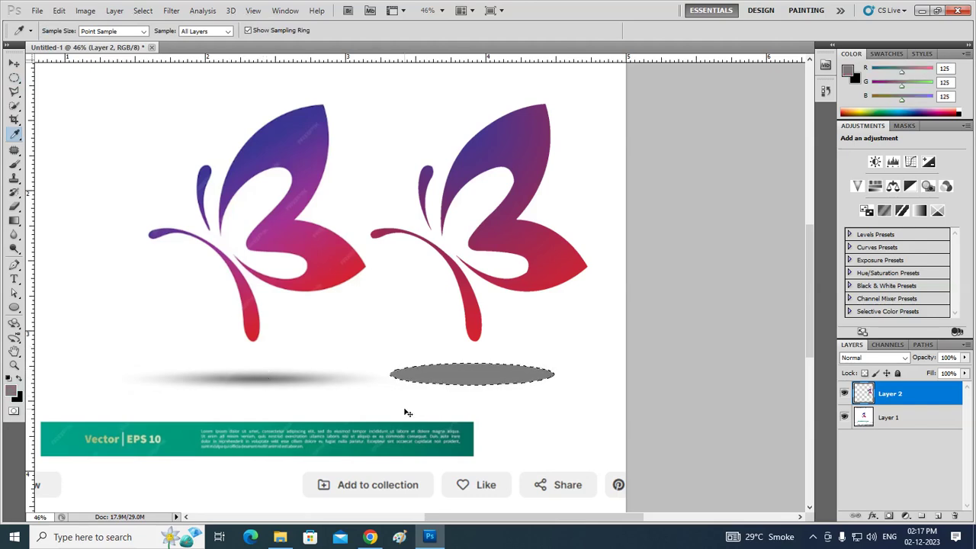
key(ctrl+d)
- Load Layer 2's pixels and subtract the butterfly with a rectangular marquee, leaving only the oval selected
click(16, 65)
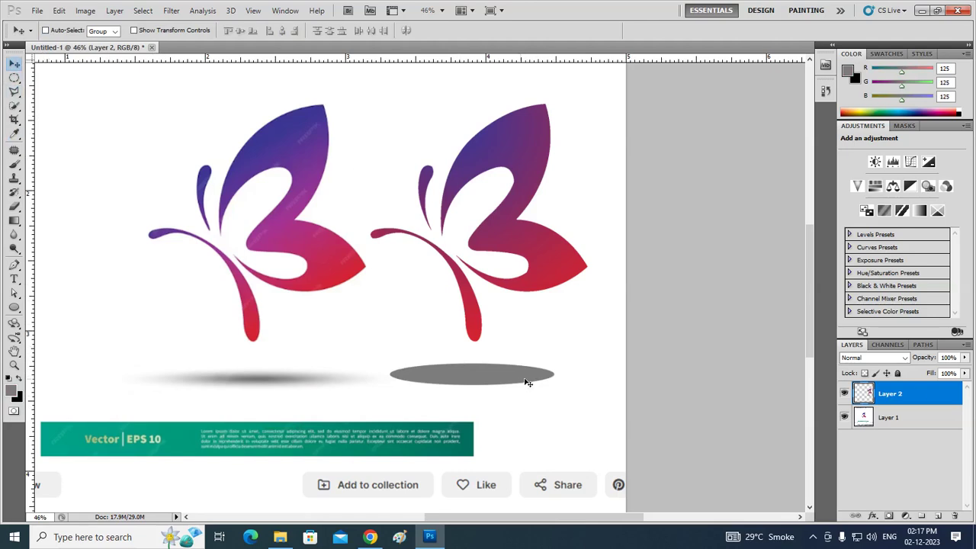
ctrl+click(864, 394)
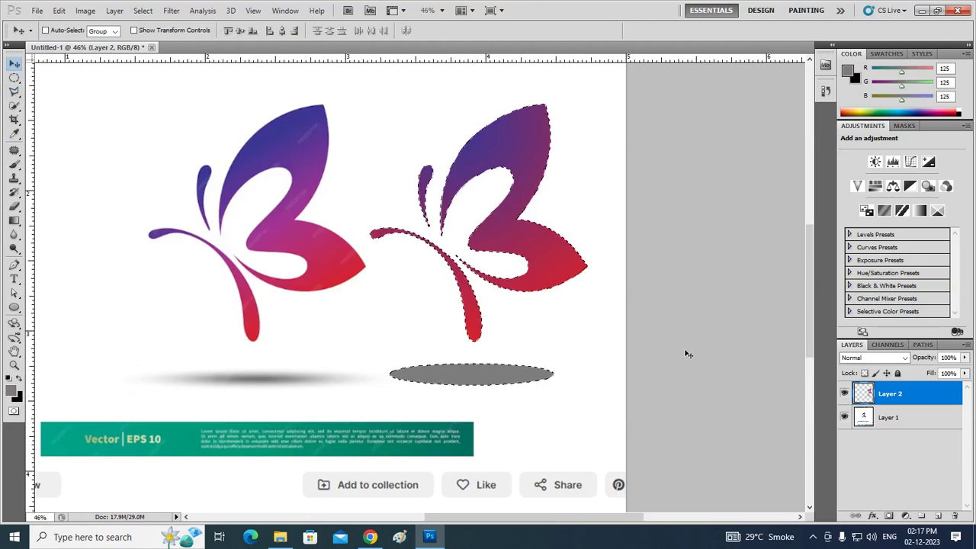
click(15, 78)
right_click(17, 79)
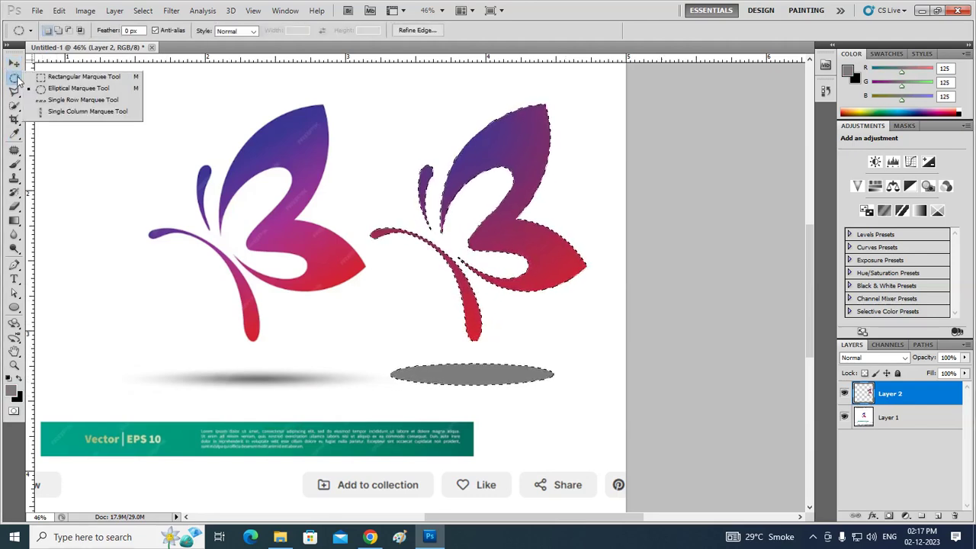
click(69, 77)
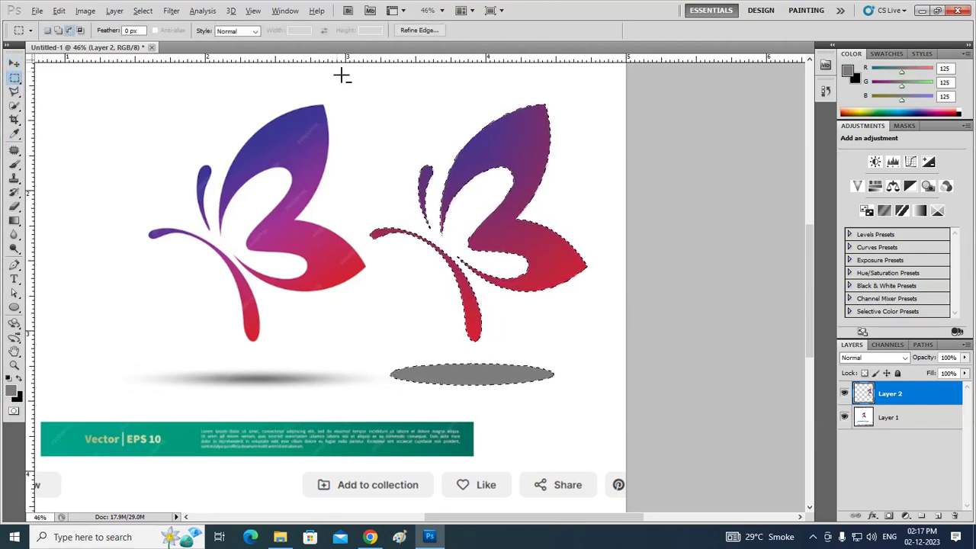
drag(340, 70, 609, 342)
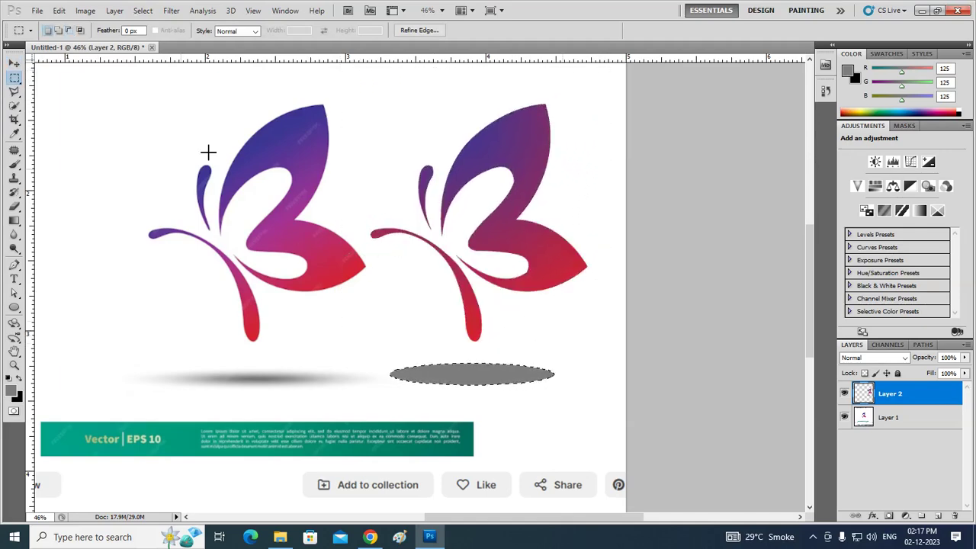
click(15, 64)
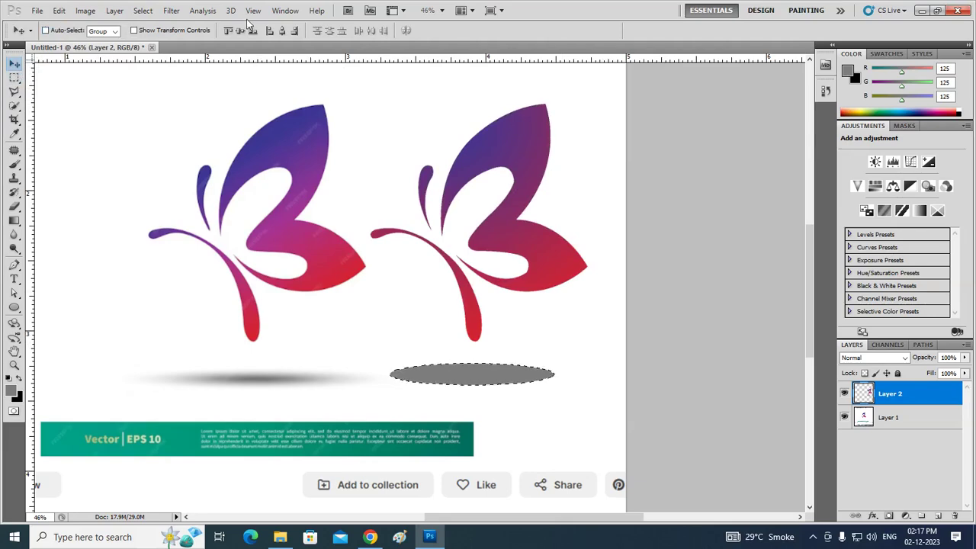
- Apply a 31.7 px Gaussian Blur to the grey oval shadow, deselect, then delete the layer
click(284, 13)
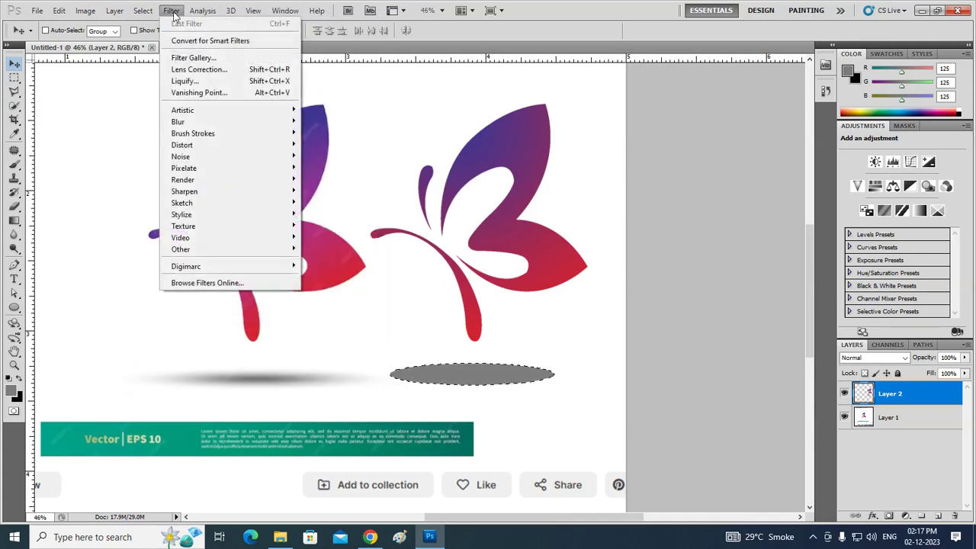
mouse_move(179, 122)
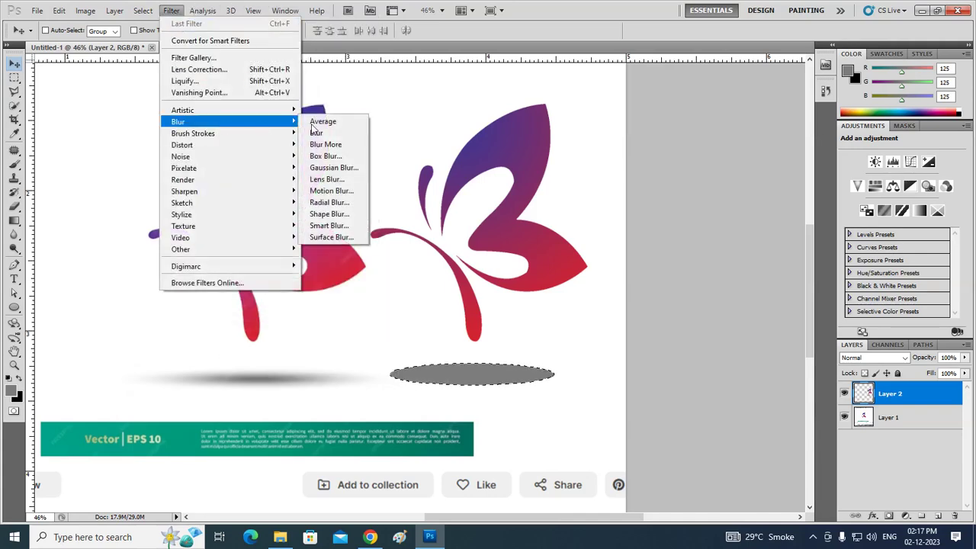
click(334, 167)
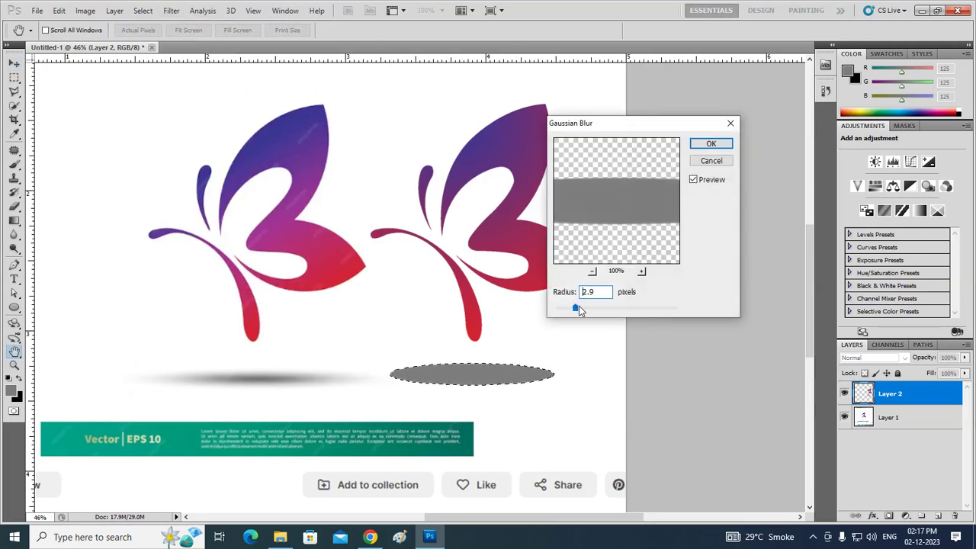
mouse_move(594, 309)
mouse_down()
mouse_move(634, 309)
mouse_move(575, 308)
mouse_move(659, 311)
mouse_move(581, 309)
mouse_move(620, 309)
mouse_up()
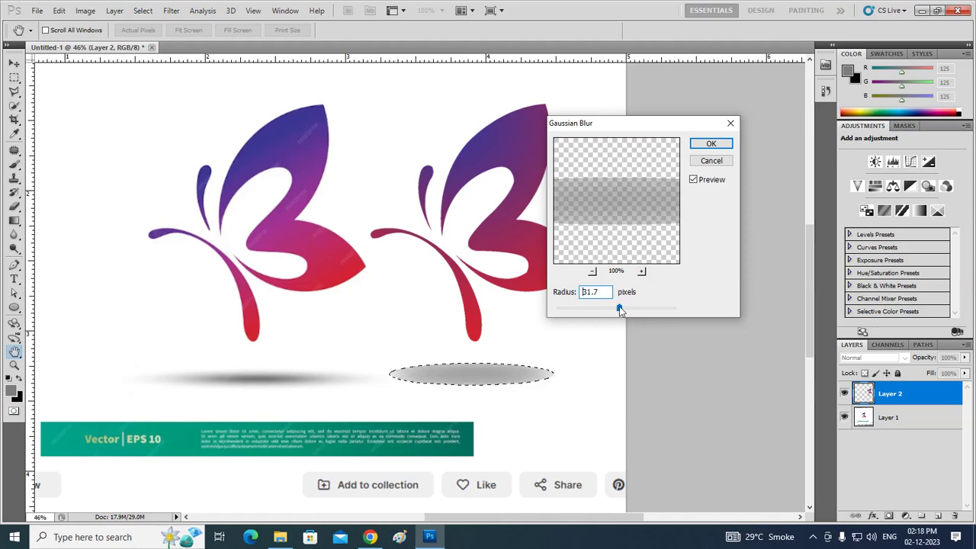
click(709, 145)
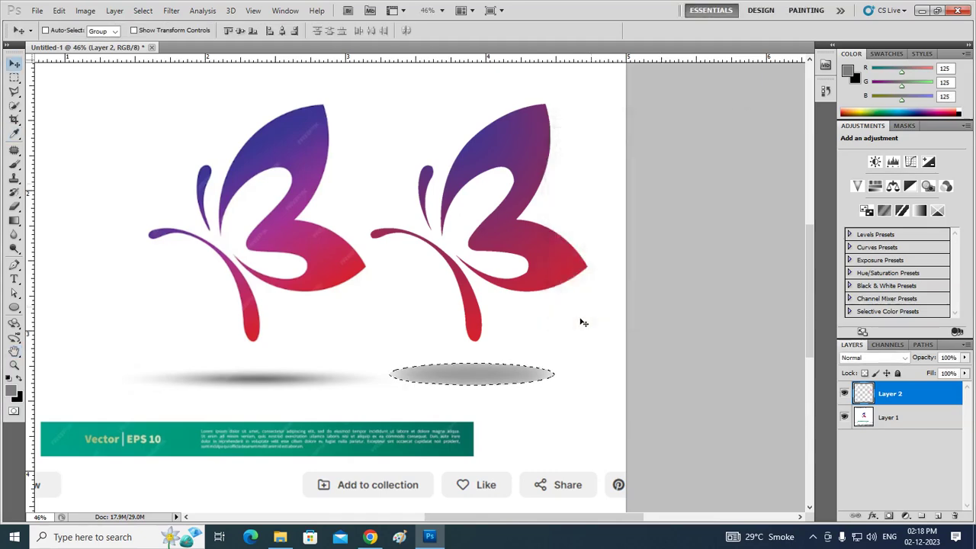
key(ctrl+d)
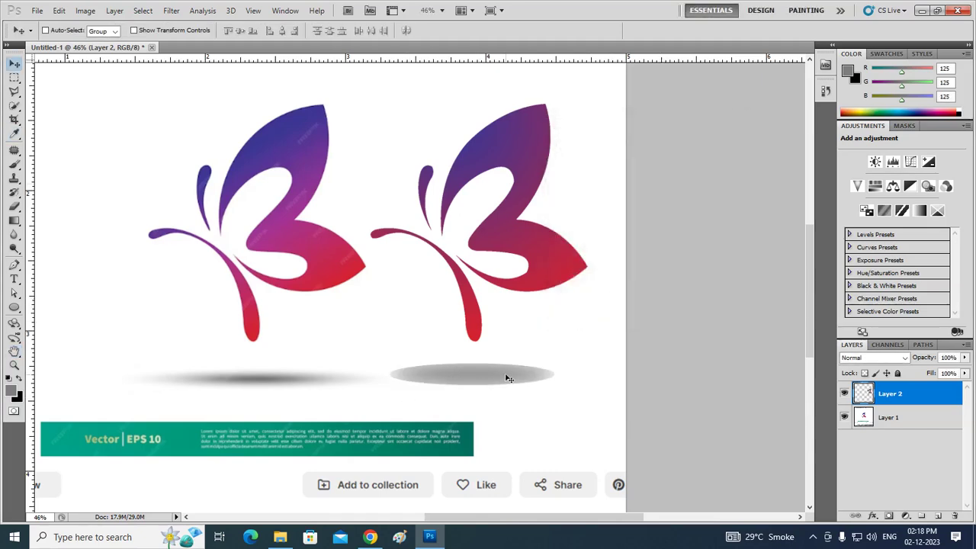
key(Delete)
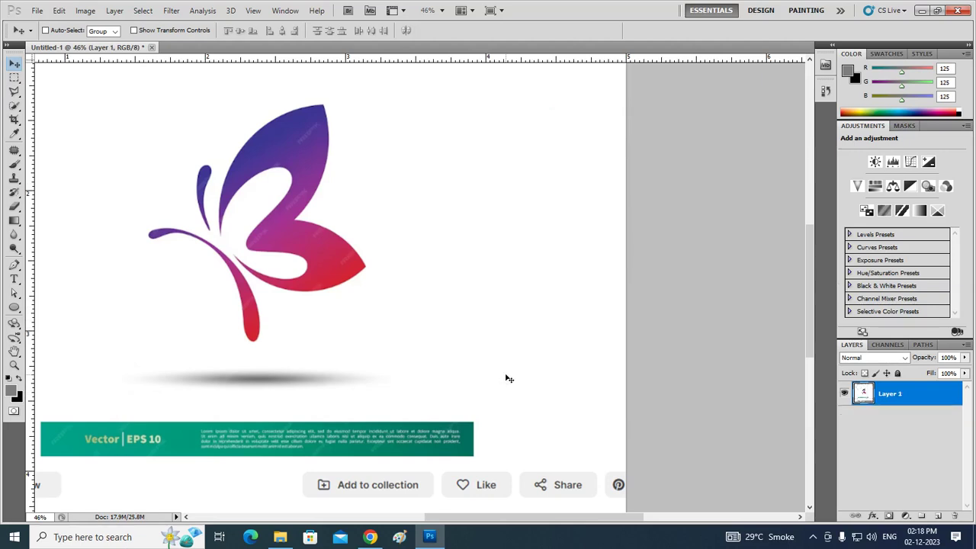
- Undo the accidental deletion to restore the traced butterfly layer and clear its selection
key(ctrl+z)
click(896, 460)
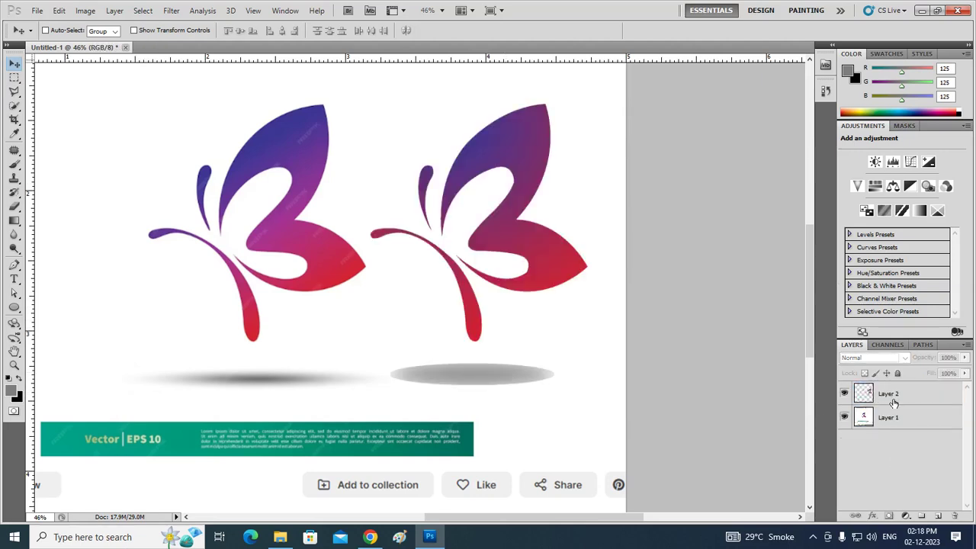
ctrl+click(860, 395)
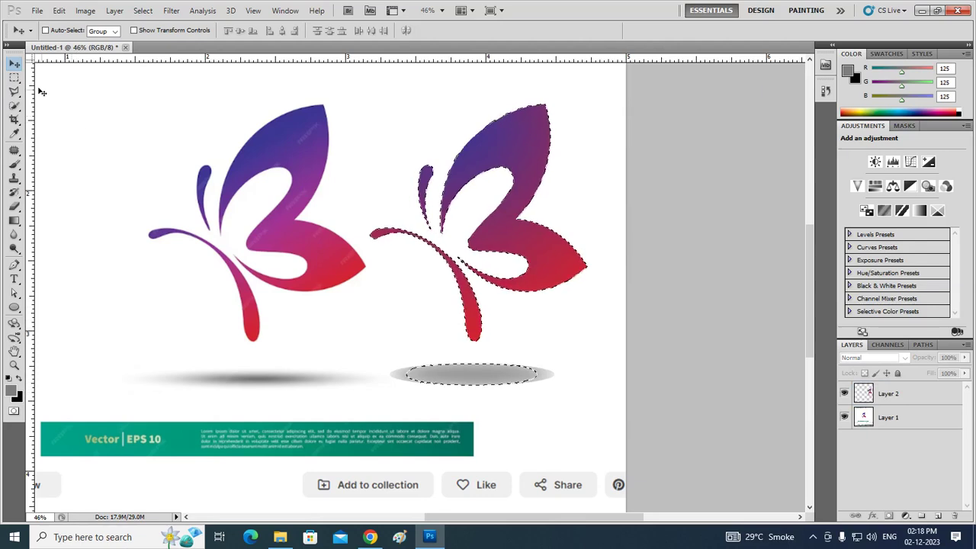
key(m)
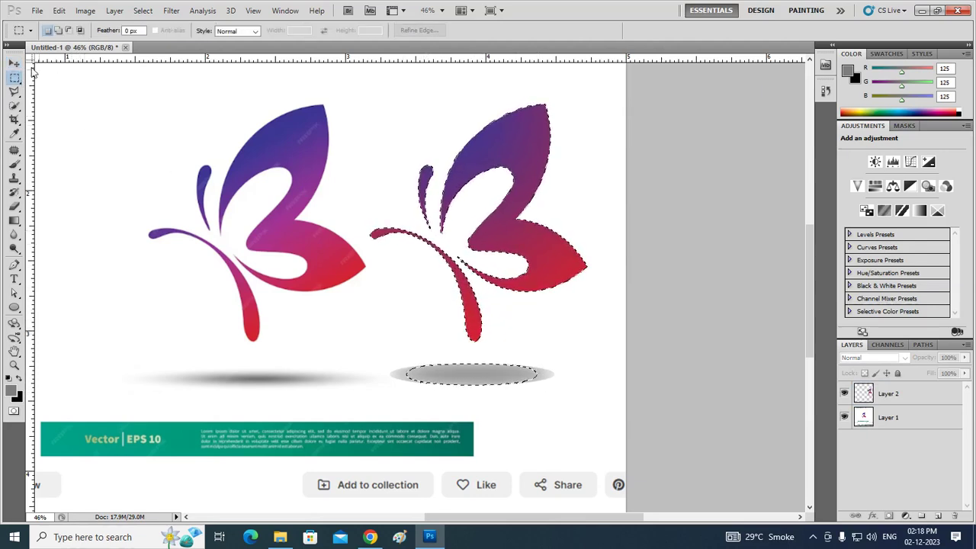
key(v)
key(ctrl+d)
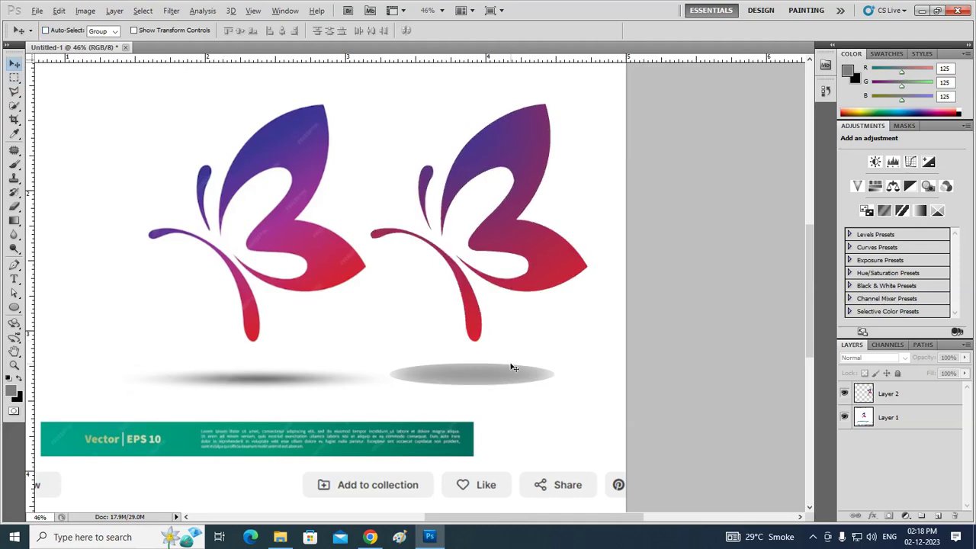
- Delete the reference screenshot layer and select the whole canvas, leaving only Layer 2
scroll(480, 355, down, 1)
scroll(481, 356, down, 1)
scroll(480, 356, down, 1)
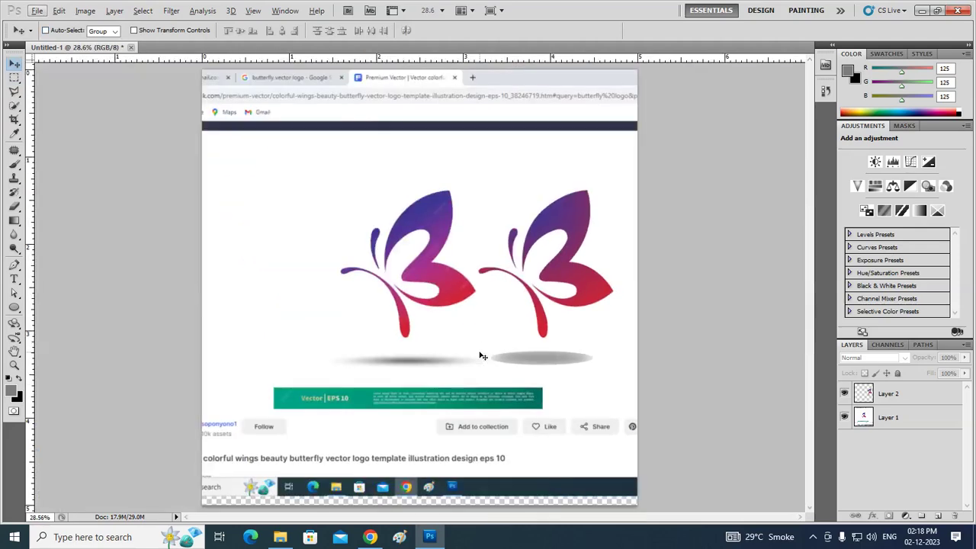
click(906, 429)
key(Delete)
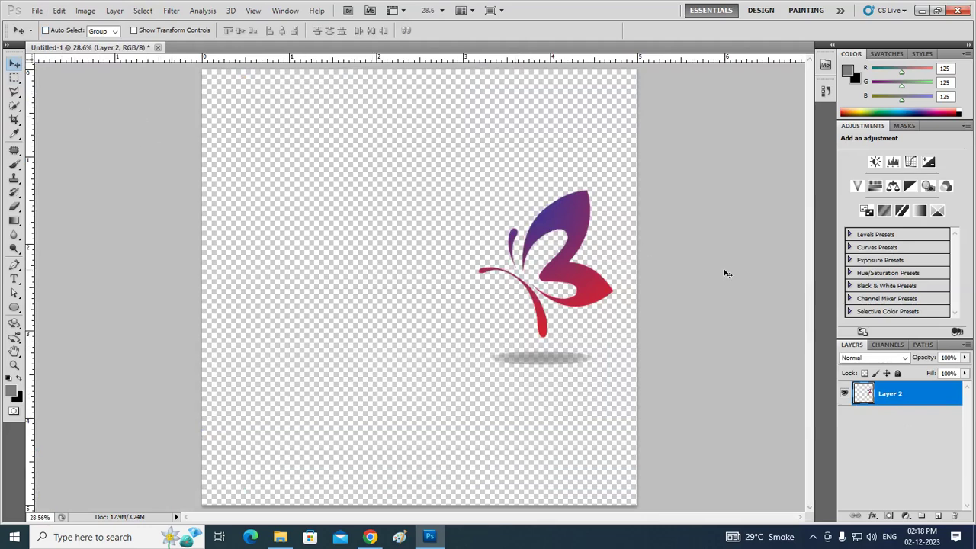
key(ctrl+a)
key(ctrl+g)
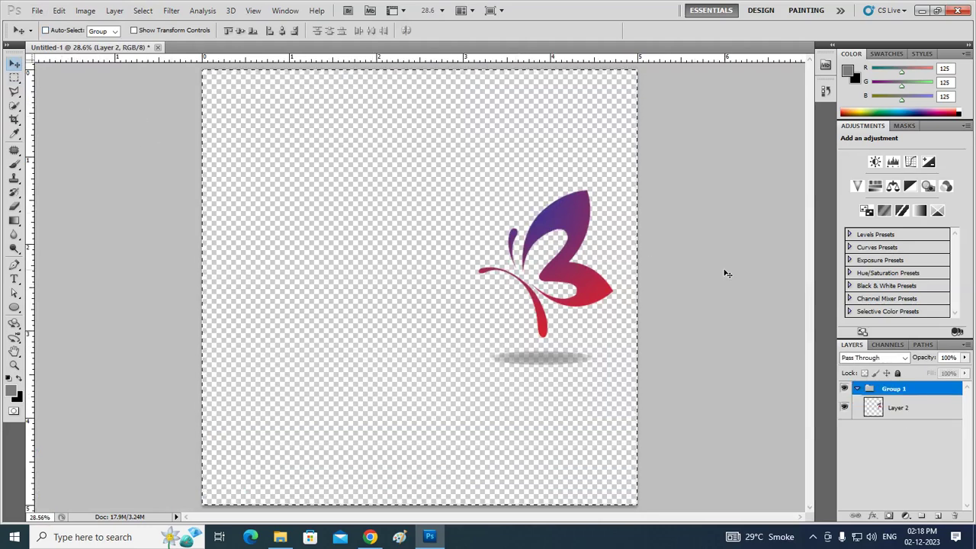
key(ctrl+shift+g)
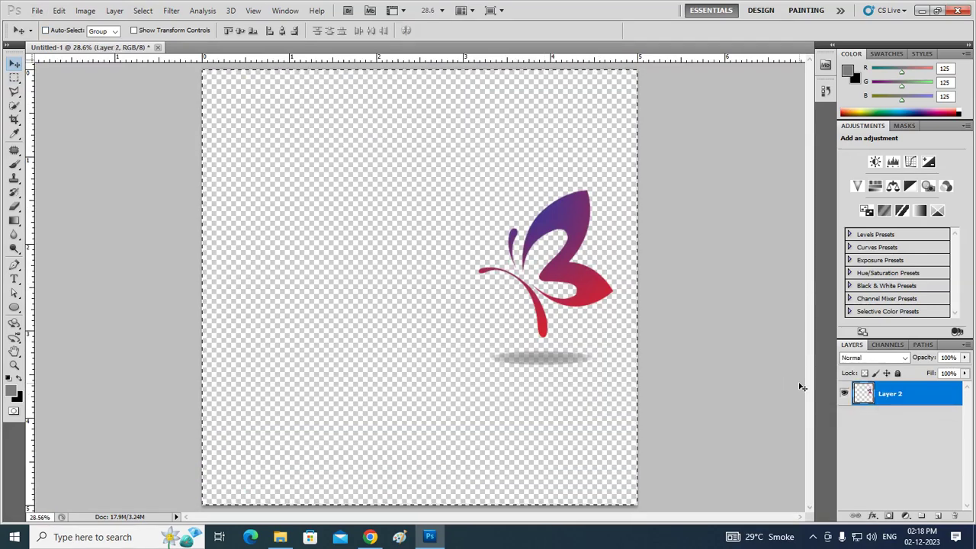
- Centre the butterfly, scale it to 222.66%, and place a new empty Layer 3 beneath it
click(243, 34)
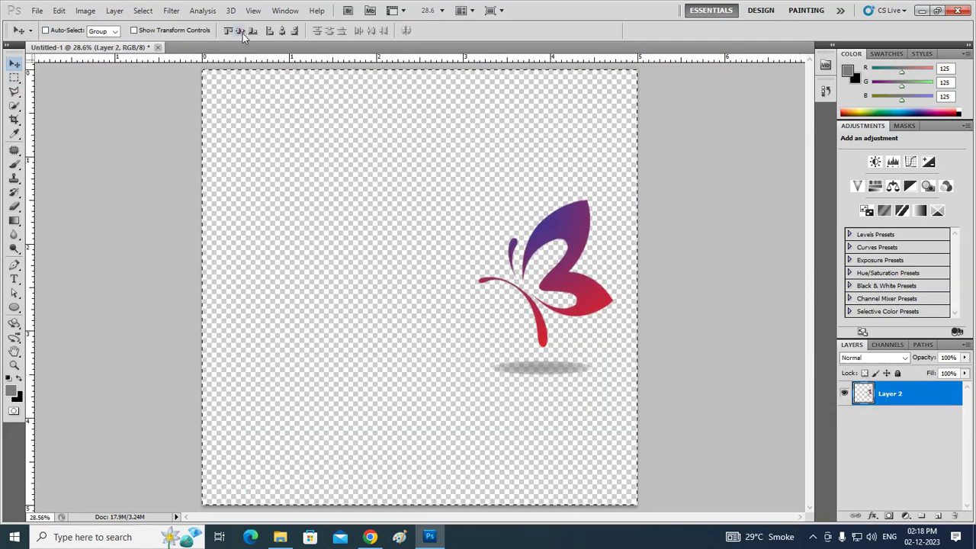
click(282, 31)
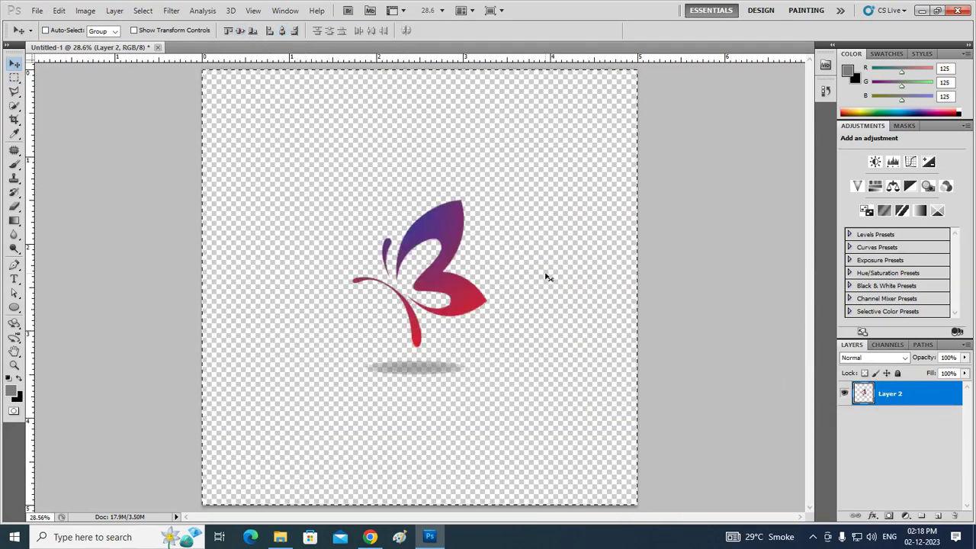
key(ctrl+d)
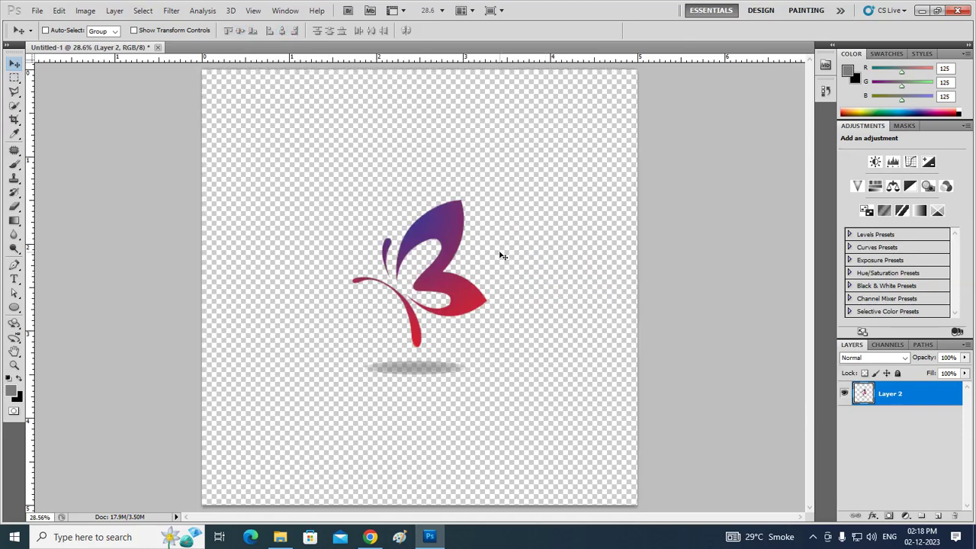
key(ctrl+t)
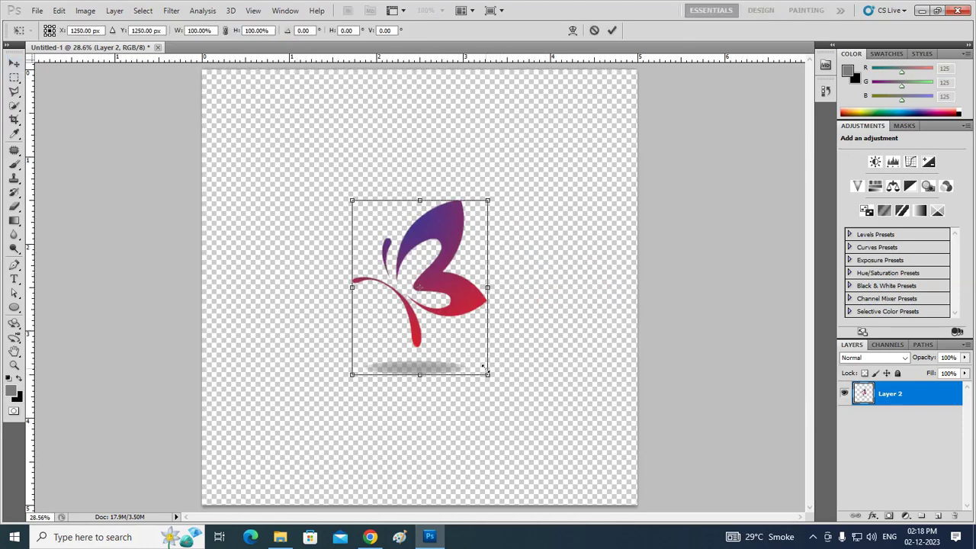
mouse_move(486, 373)
mouse_down()
mouse_move(622, 488)
mouse_move(588, 466)
mouse_up()
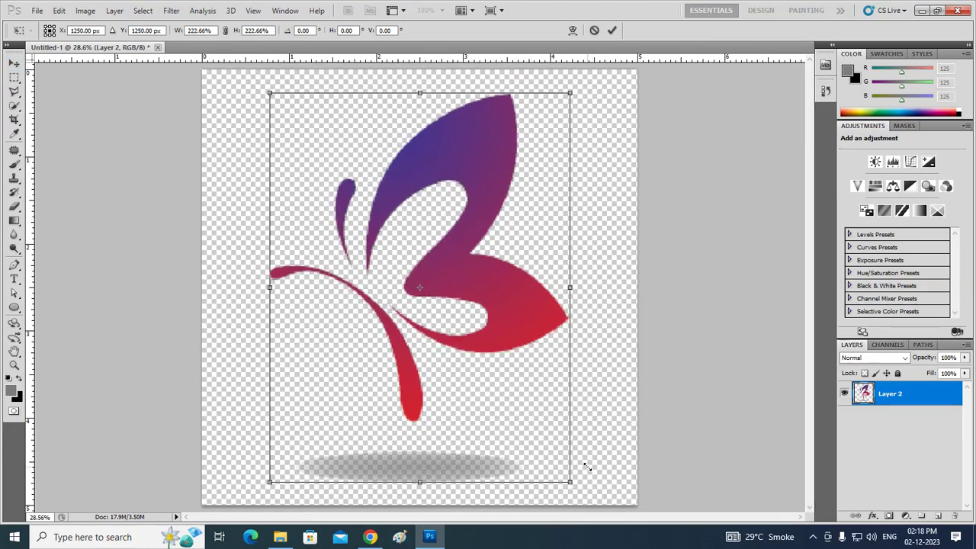
click(611, 31)
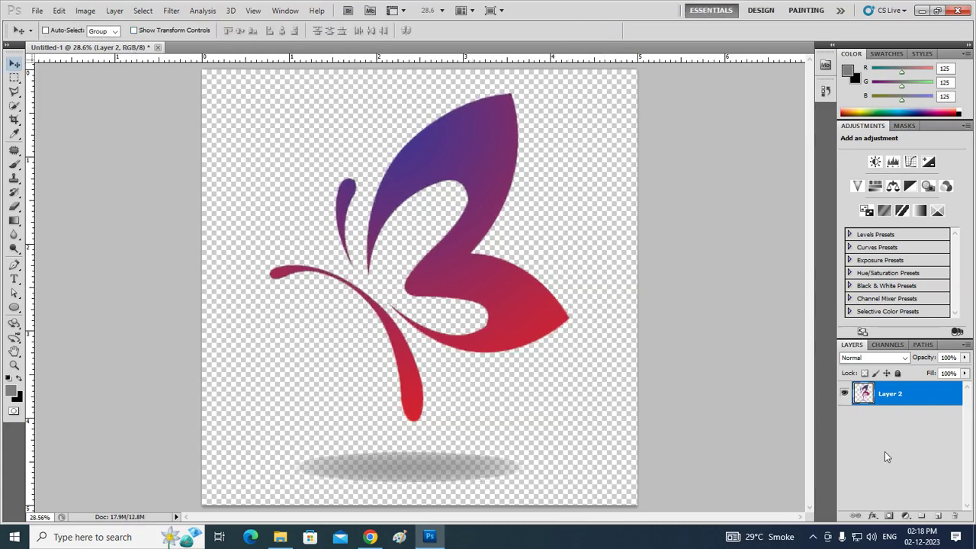
click(939, 516)
drag(909, 396, 916, 456)
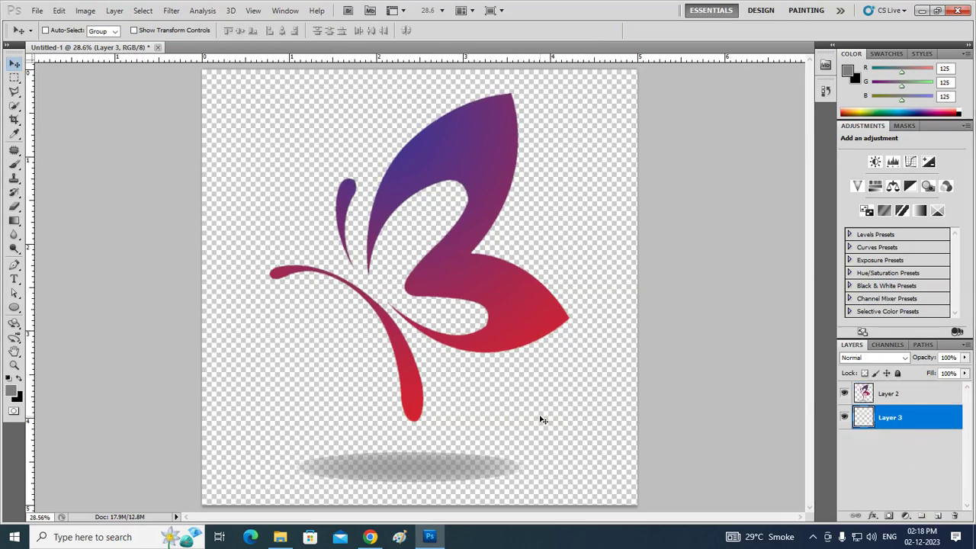
- Fill Layer 3 with the purple sampled from the butterfly
key(i)
click(469, 201)
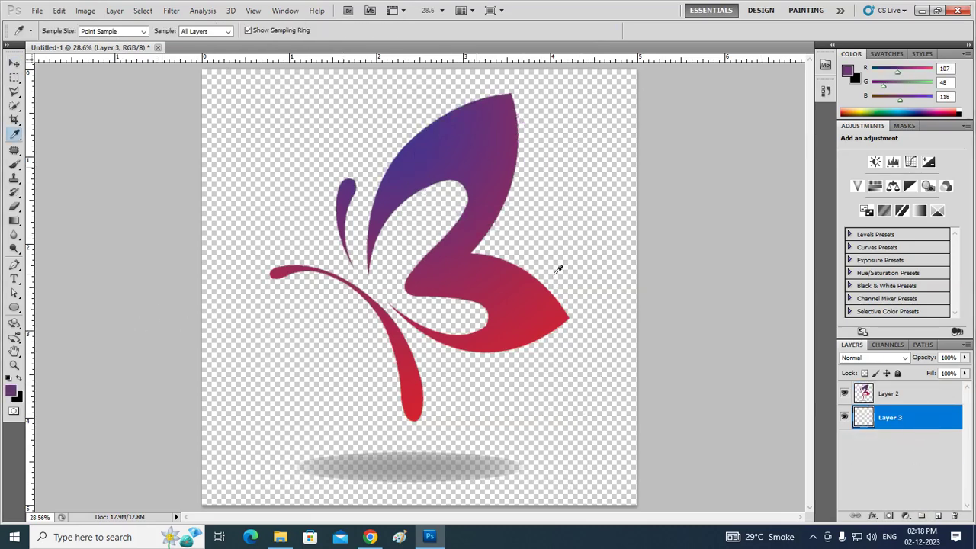
key(alt+BackSpace)
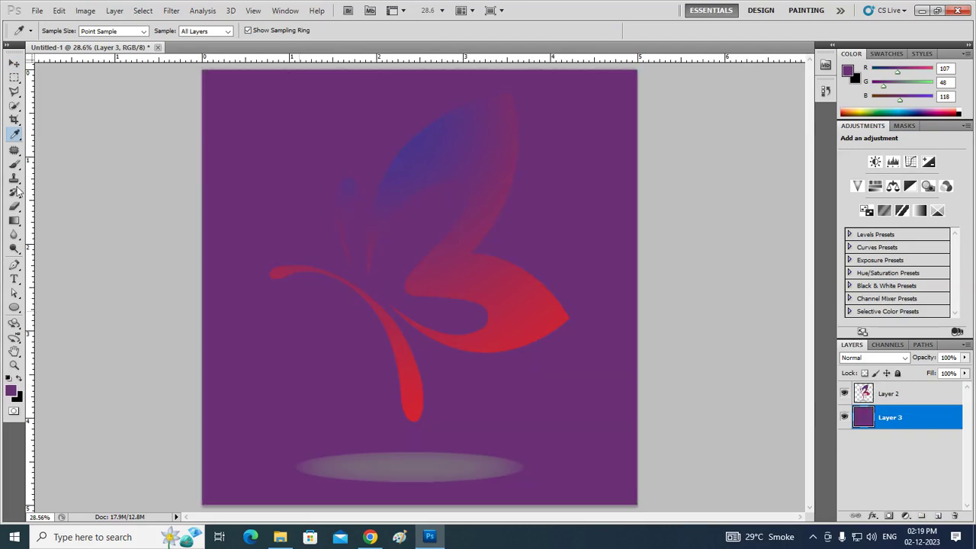
click(13, 64)
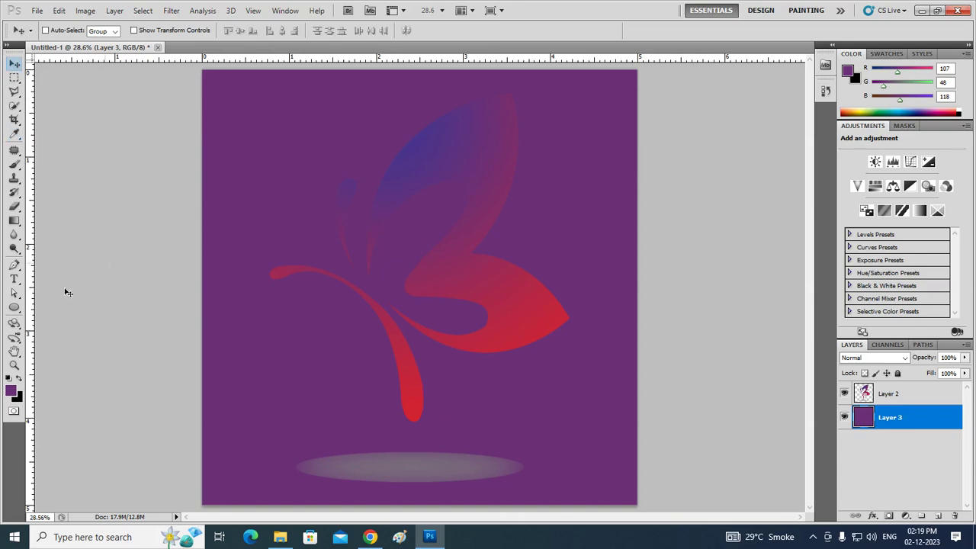
- Refill Layer 3 with solid black from the Color Picker and reselect Layer 2
click(15, 392)
mouse_move(594, 283)
mouse_down()
mouse_move(528, 248)
mouse_move(496, 336)
mouse_up()
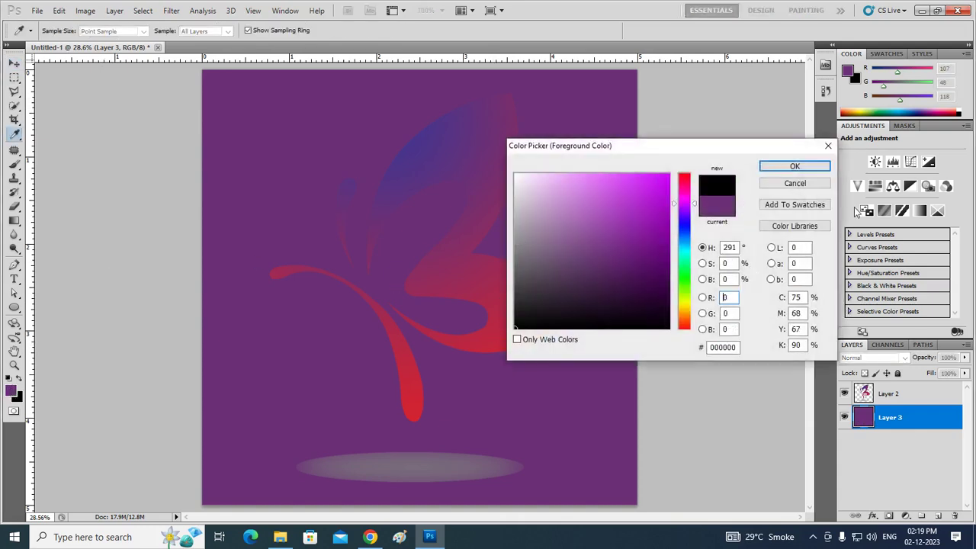
click(796, 166)
key(alt+BackSpace)
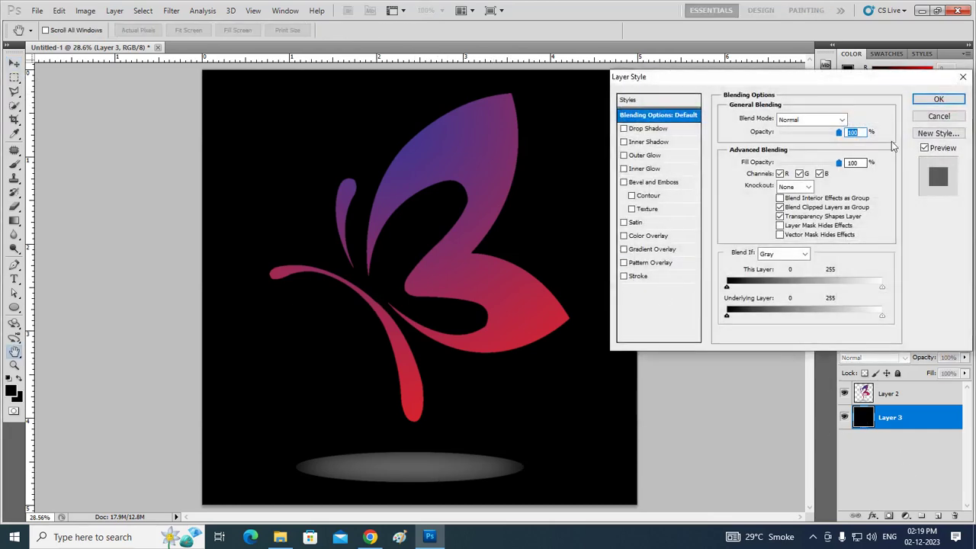
key(Escape)
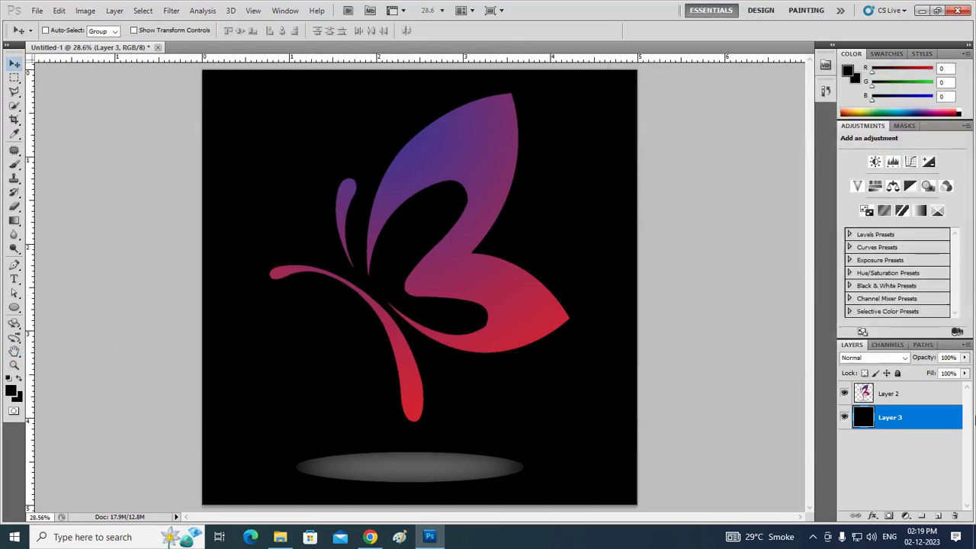
click(916, 397)
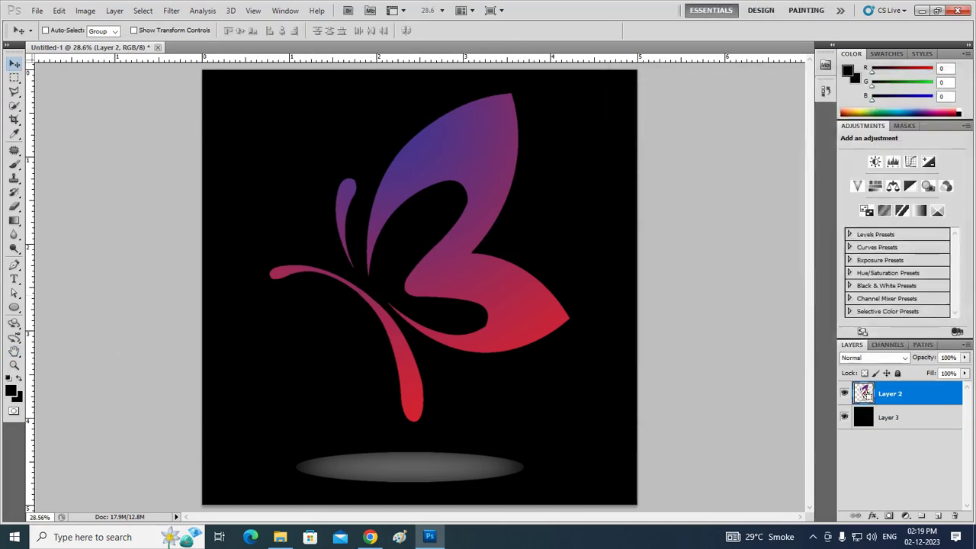
- Select the butterfly's pixels on Layer 2, excluding the shadow ellipse
ctrl+click(864, 393)
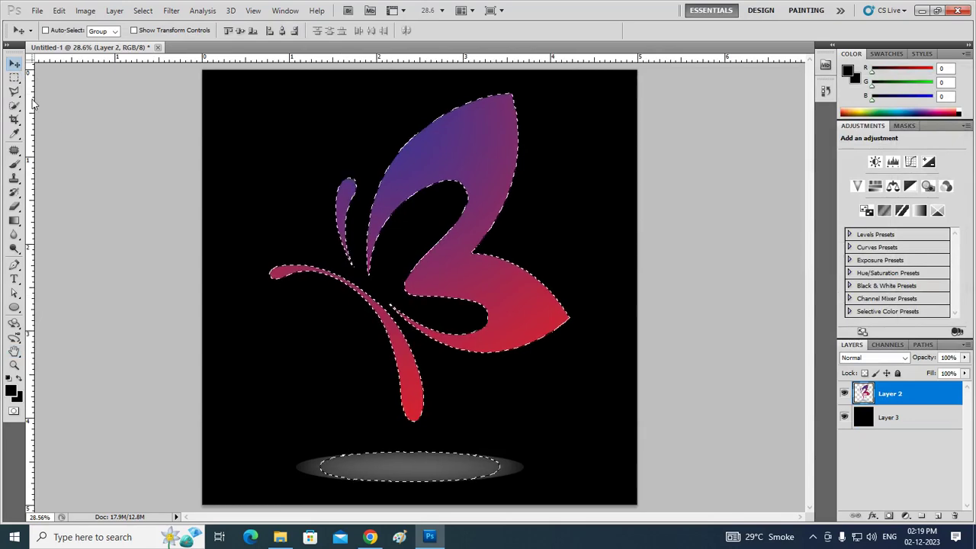
click(13, 77)
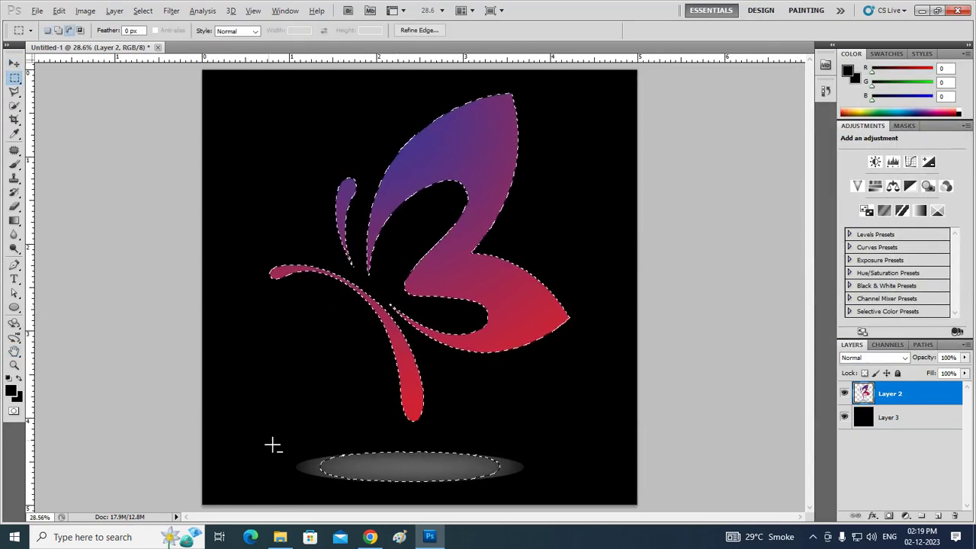
drag(273, 445, 548, 488)
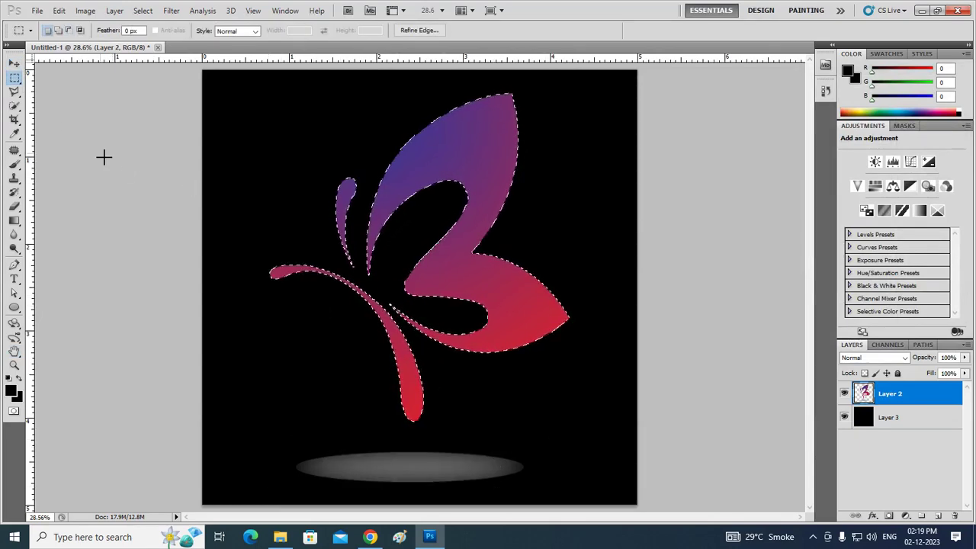
click(14, 63)
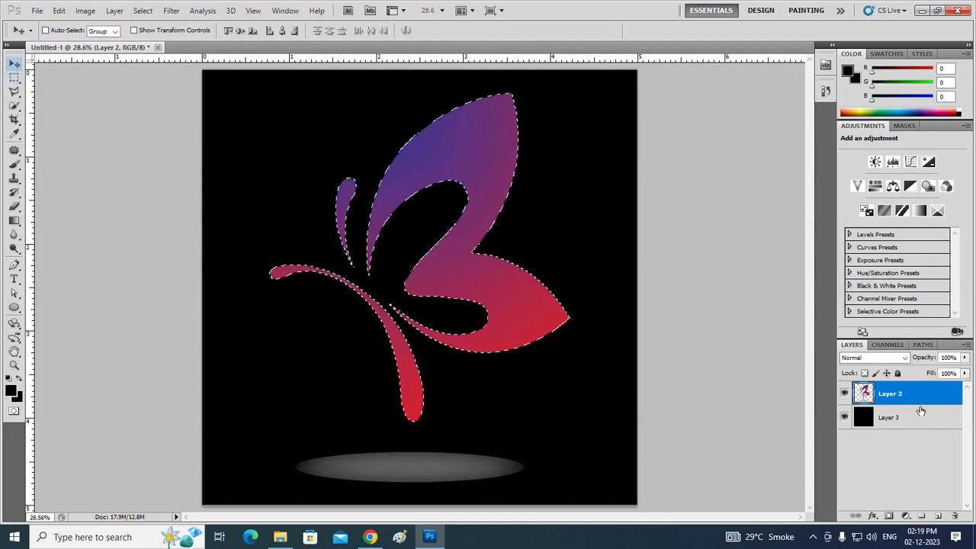
- Add a white Stroke effect to Layer 2 and thicken it to 24 px
click(874, 517)
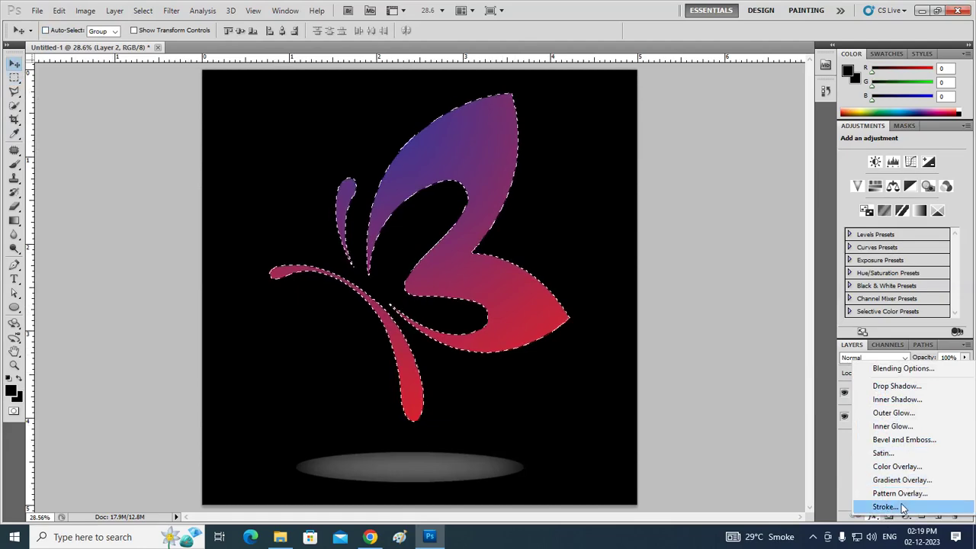
click(885, 507)
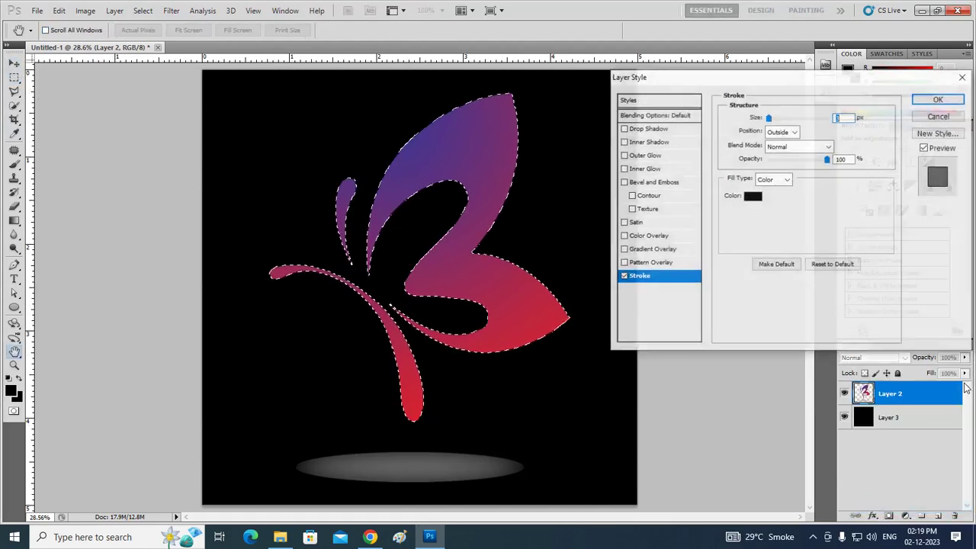
click(793, 132)
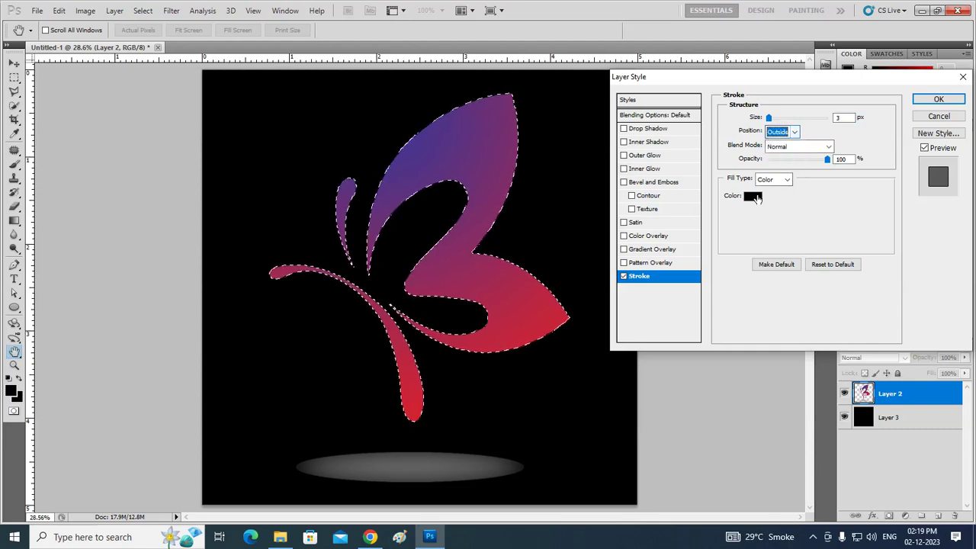
click(754, 197)
click(516, 174)
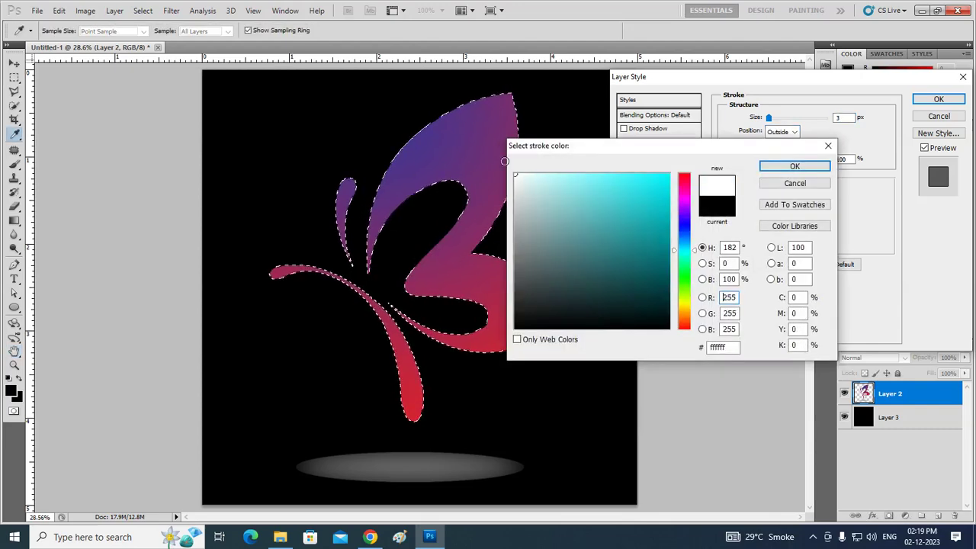
click(793, 167)
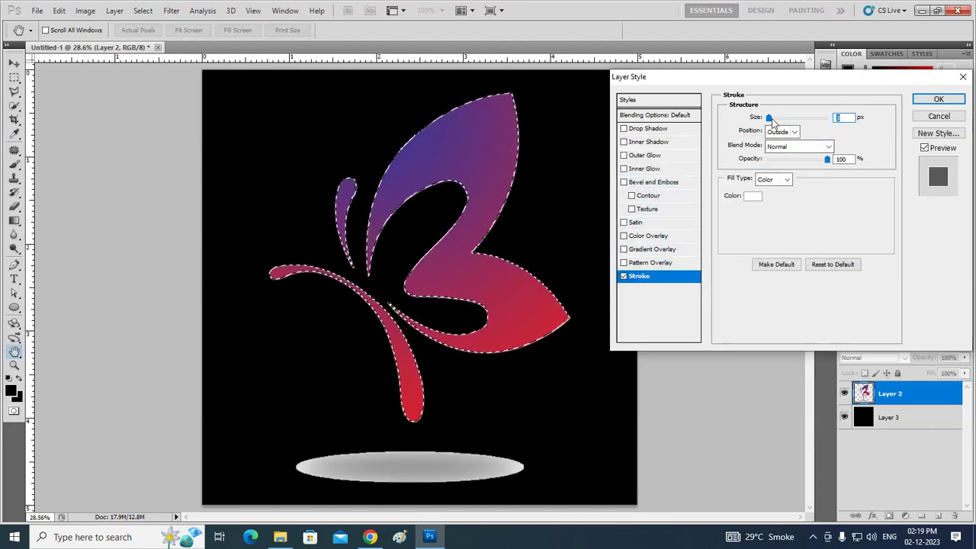
drag(768, 118, 780, 122)
- Set the stroke position to Center, apply the effect, and deselect
click(795, 132)
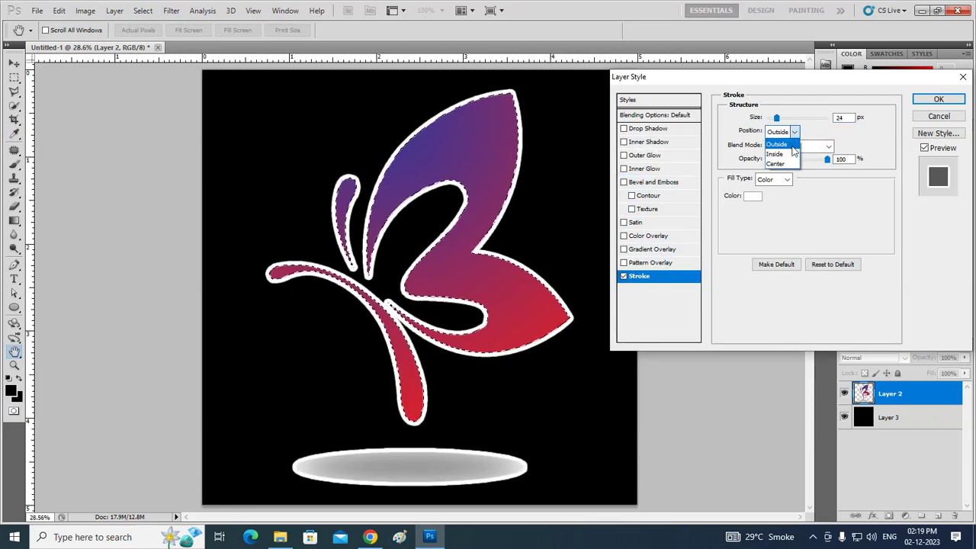
click(793, 154)
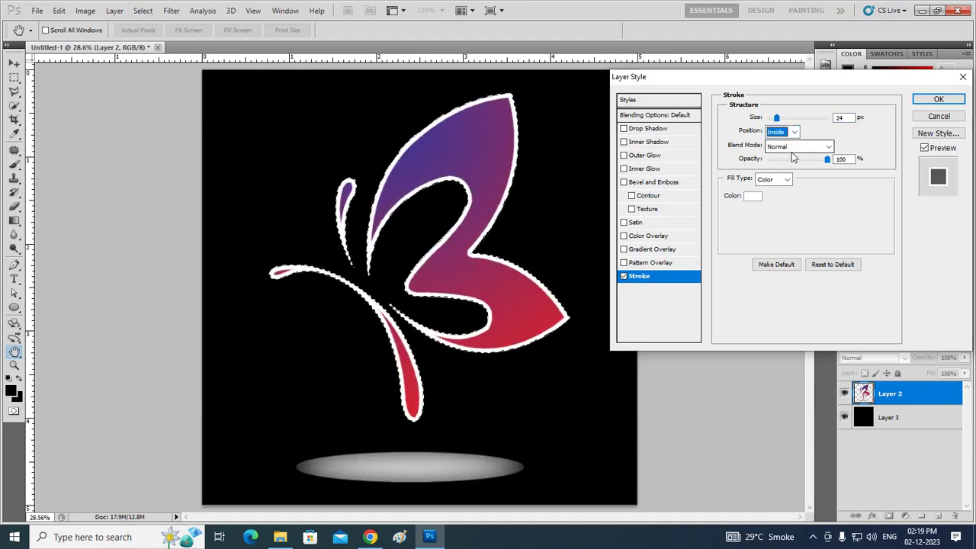
click(794, 132)
click(785, 163)
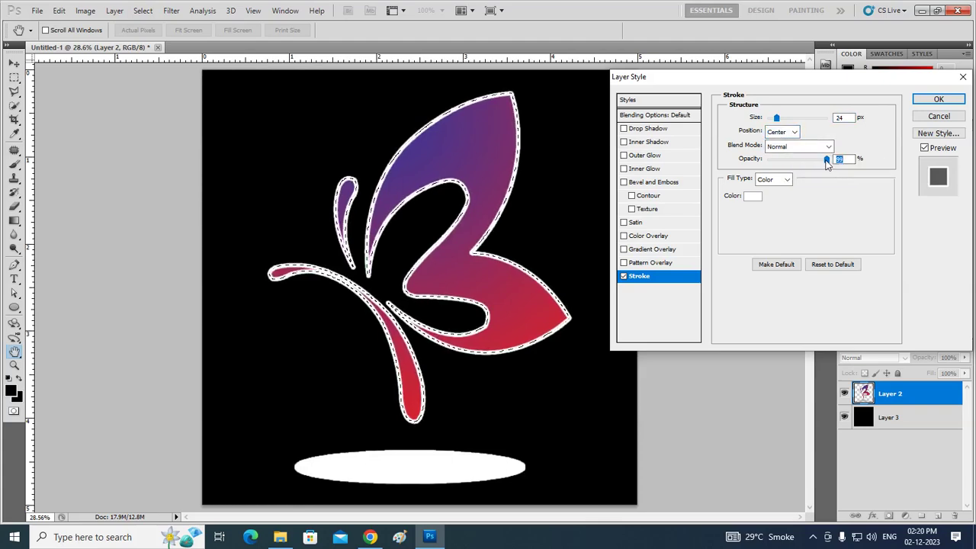
mouse_move(828, 159)
mouse_down()
mouse_move(814, 160)
mouse_move(828, 159)
mouse_up()
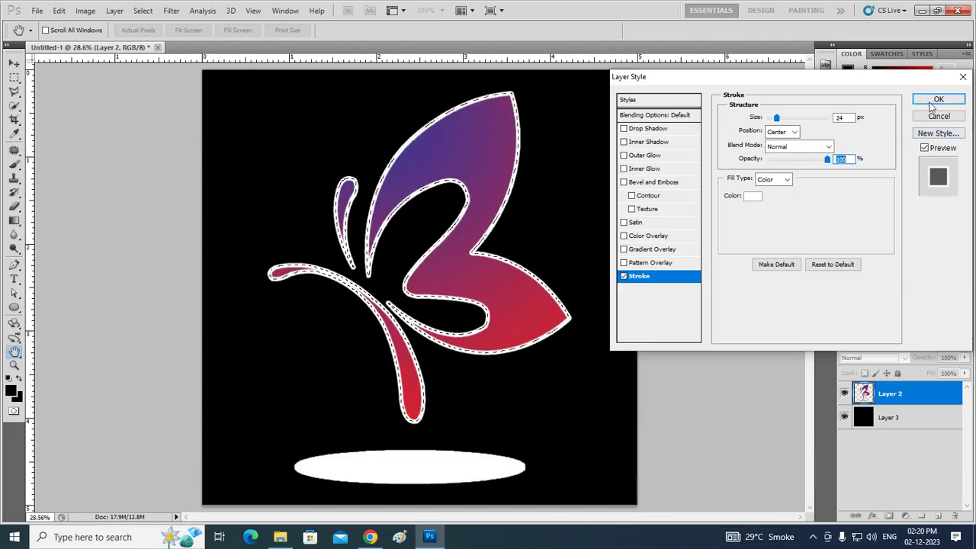
key(Return)
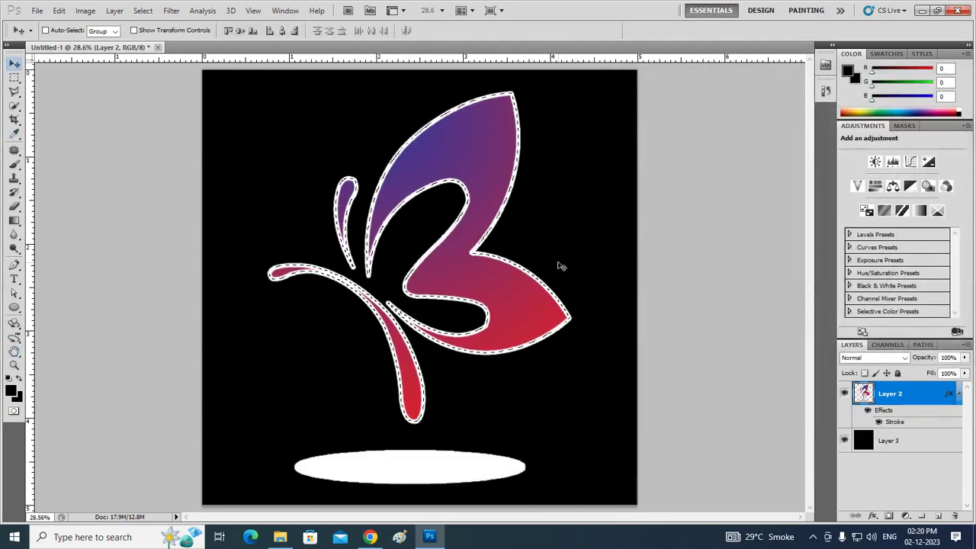
key(ctrl+d)
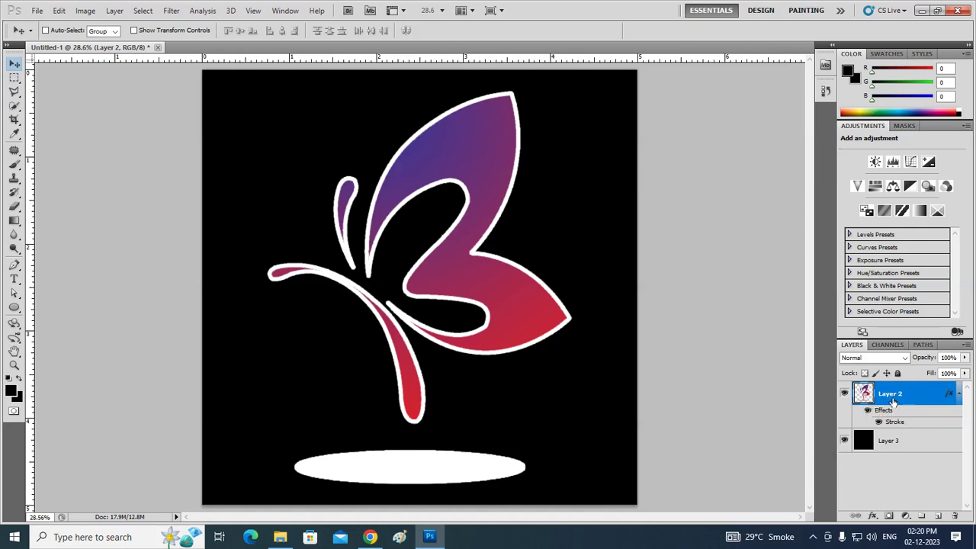
- Delete the white ellipse under the butterfly with a rectangular selection, then deselect
ctrl+click(864, 393)
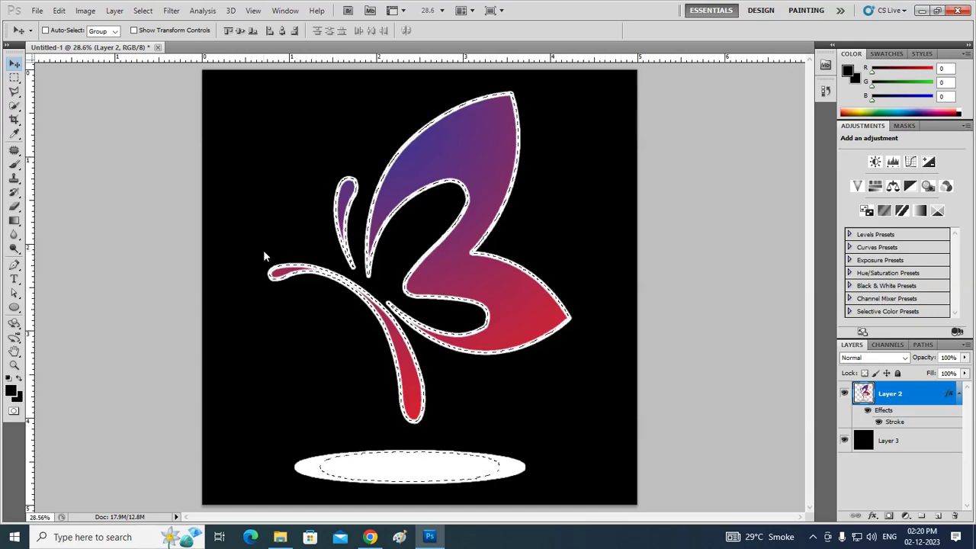
click(14, 78)
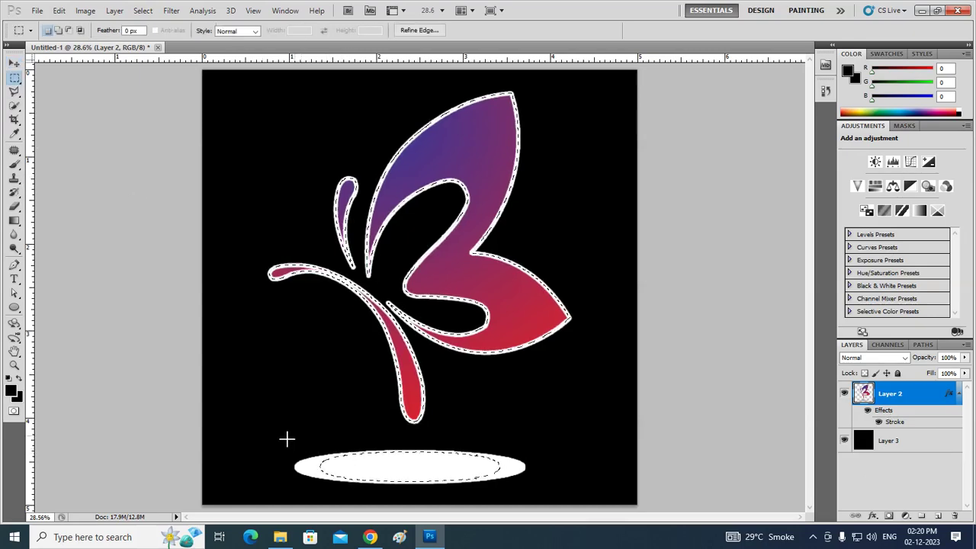
drag(266, 435, 562, 499)
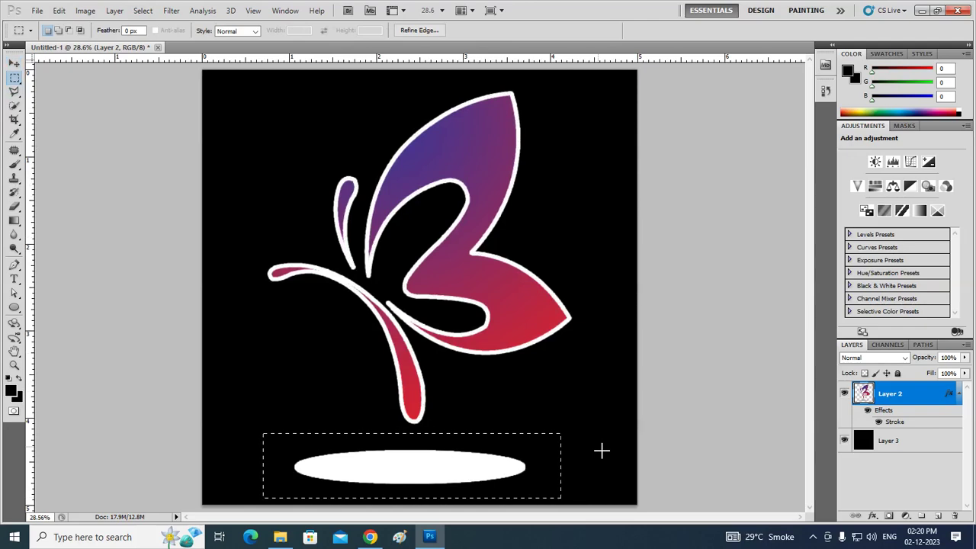
key(Delete)
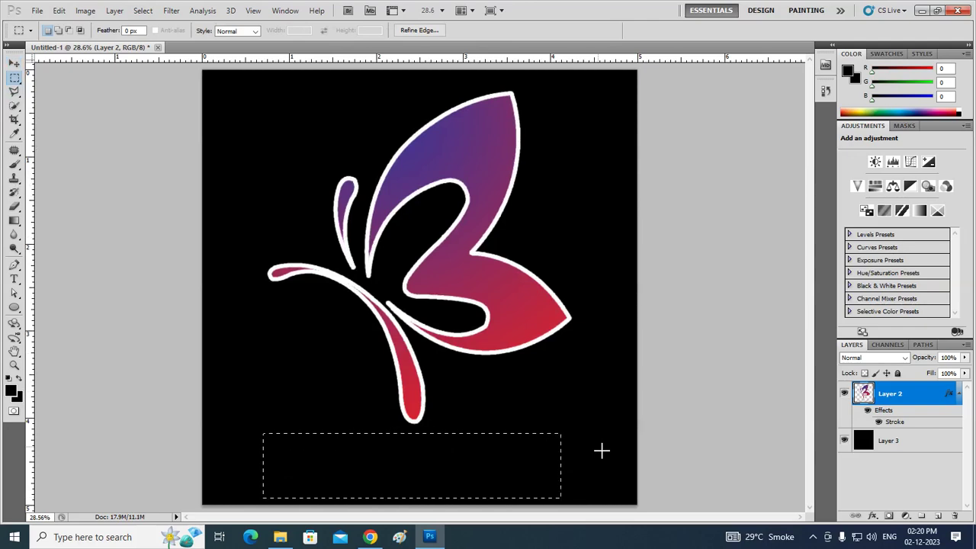
key(ctrl+d)
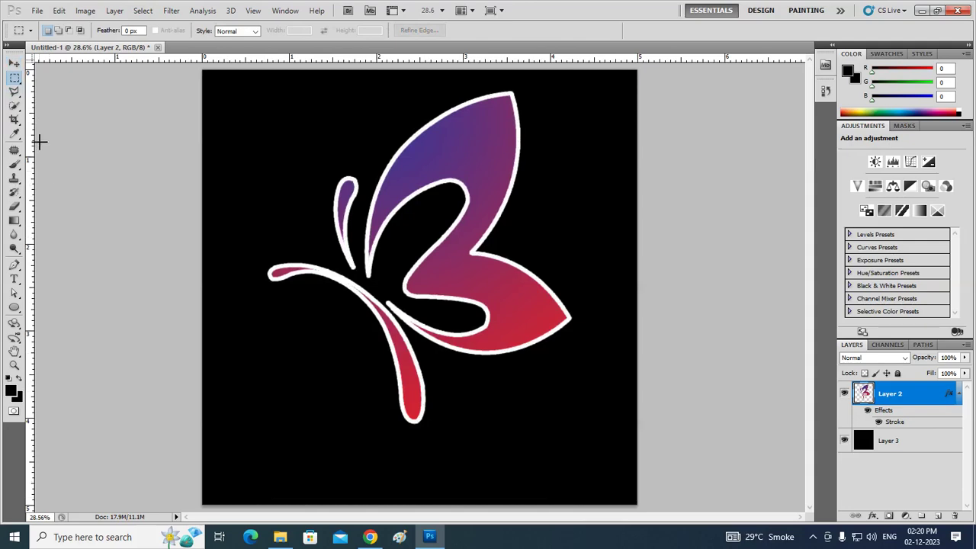
click(15, 64)
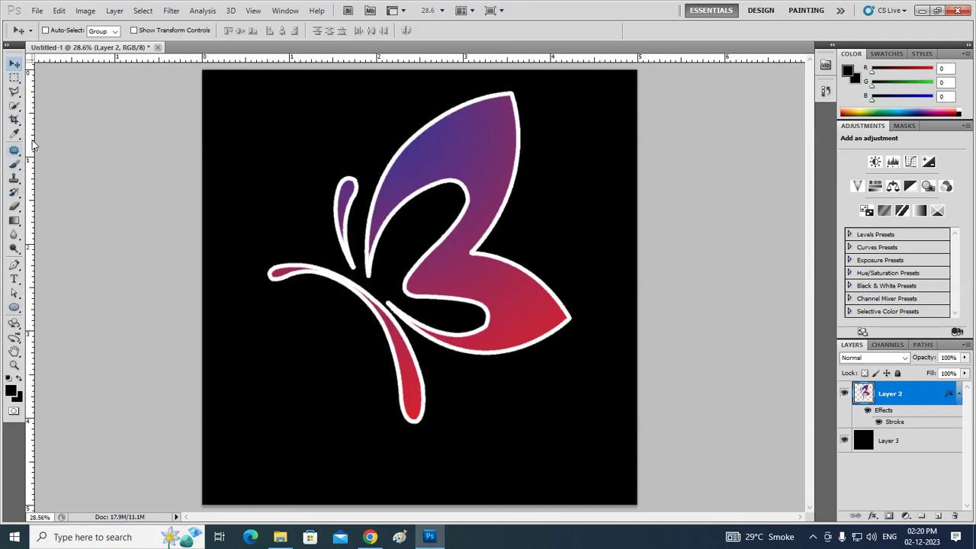
- Draw a small circular selection near the bottom of the canvas
click(14, 78)
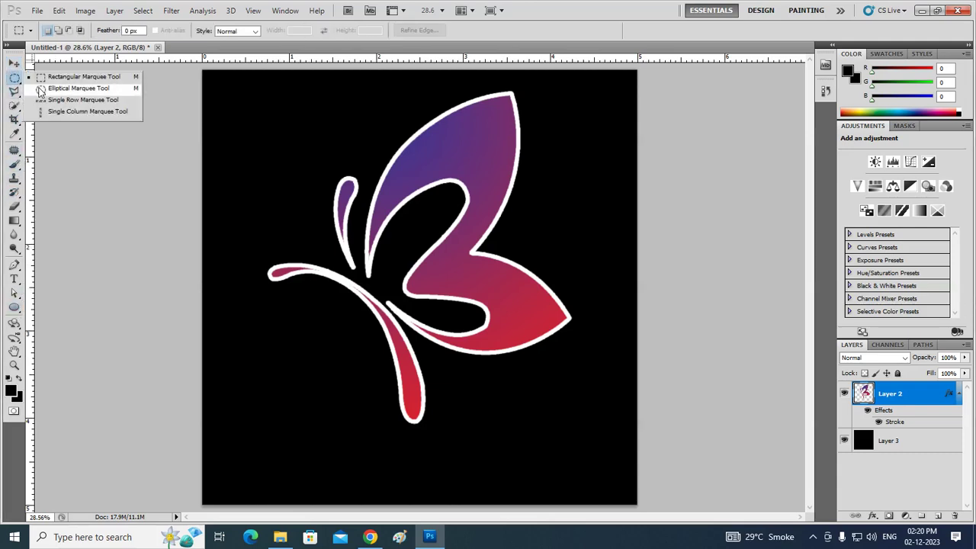
click(46, 90)
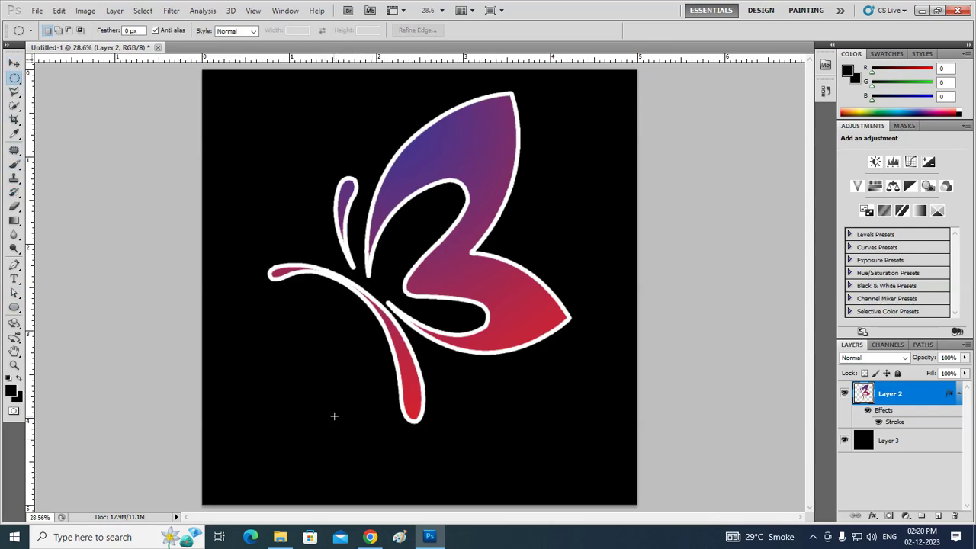
drag(388, 470, 332, 415)
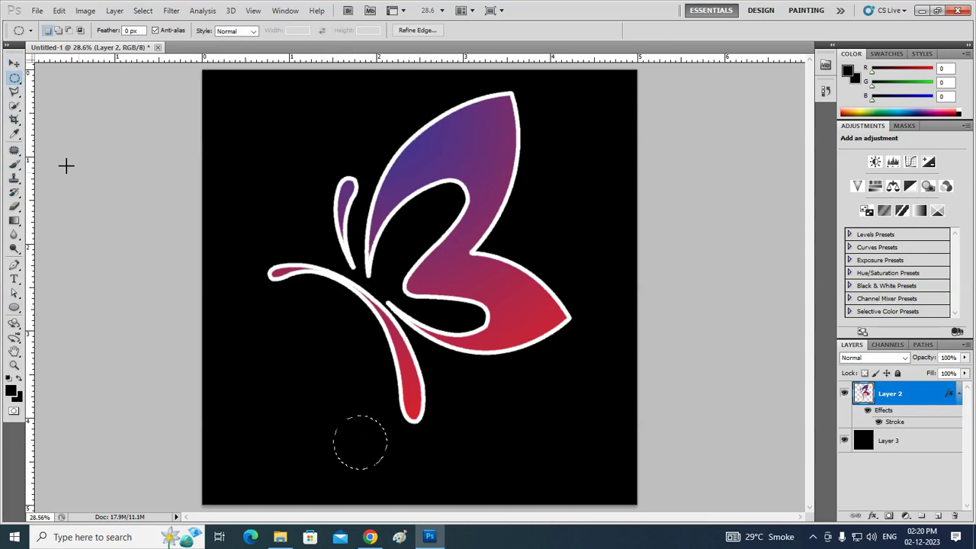
click(14, 63)
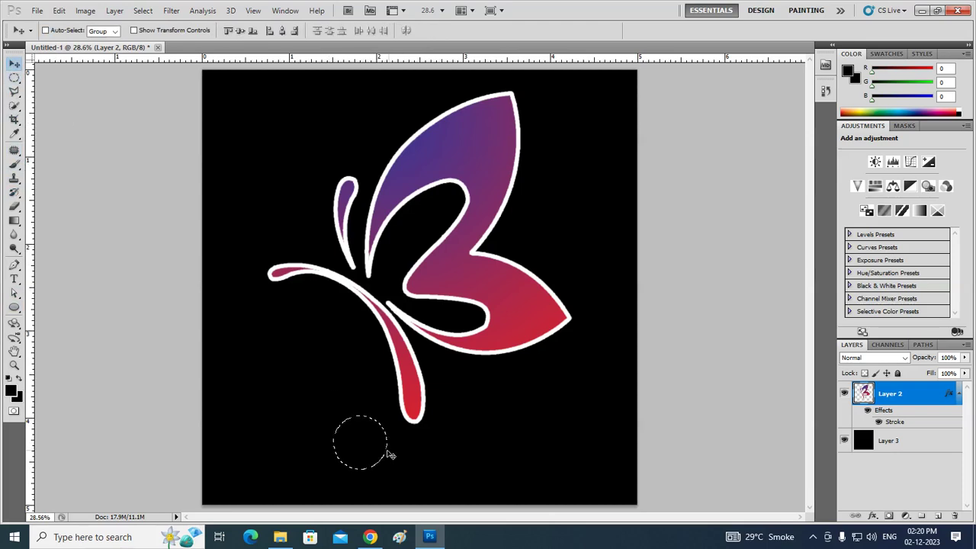
click(388, 457)
click(480, 206)
- Fill the circle on a new Layer 4 with white sampled from the logo outline
click(940, 515)
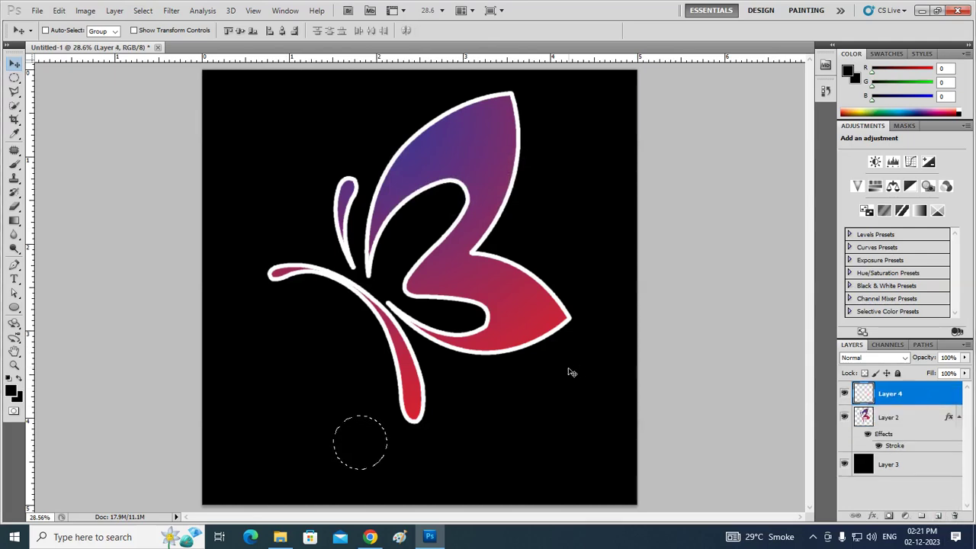
key(ctrl+t)
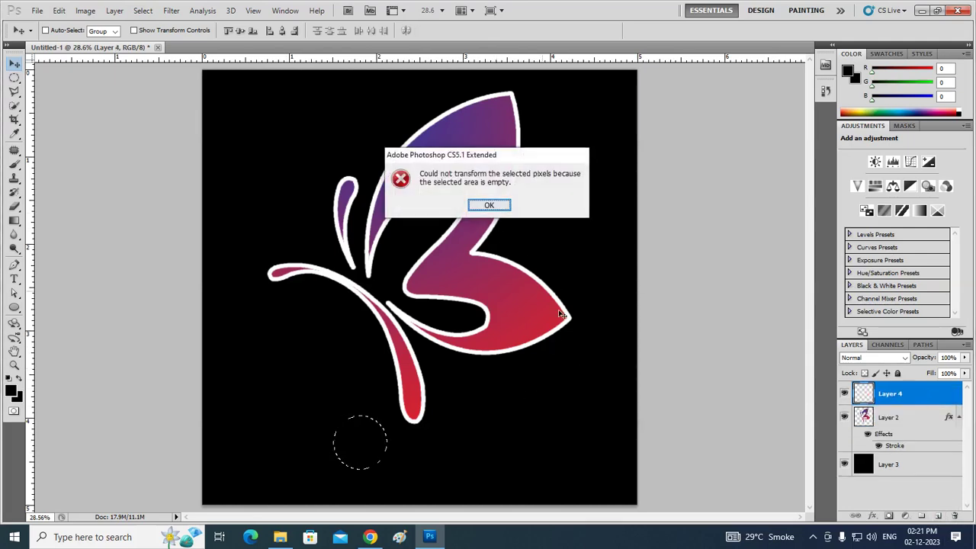
key(Return)
key(i)
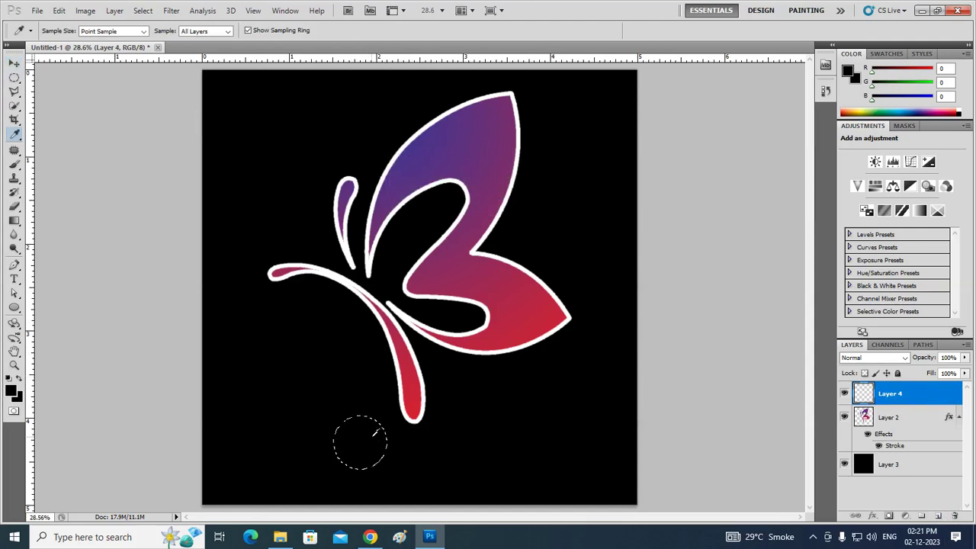
click(487, 316)
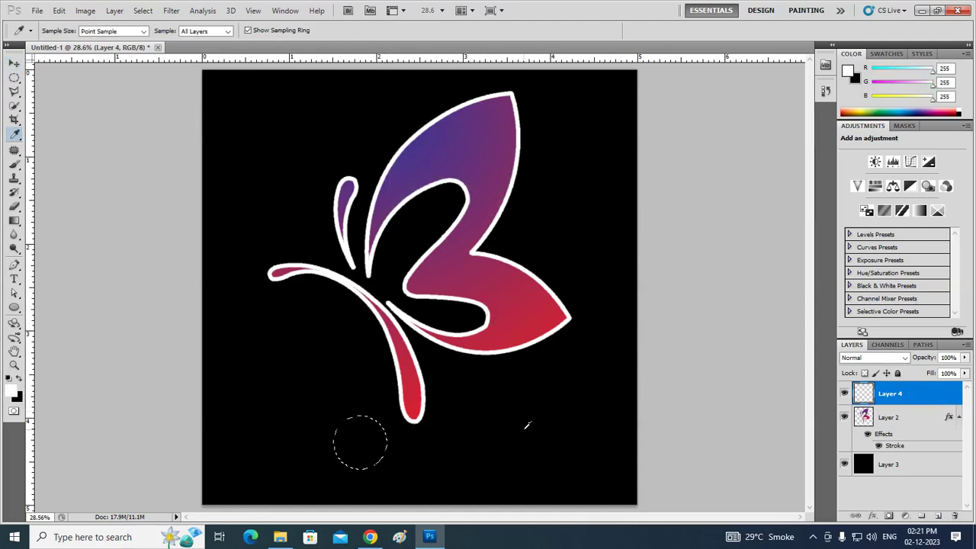
key(alt+BackSpace)
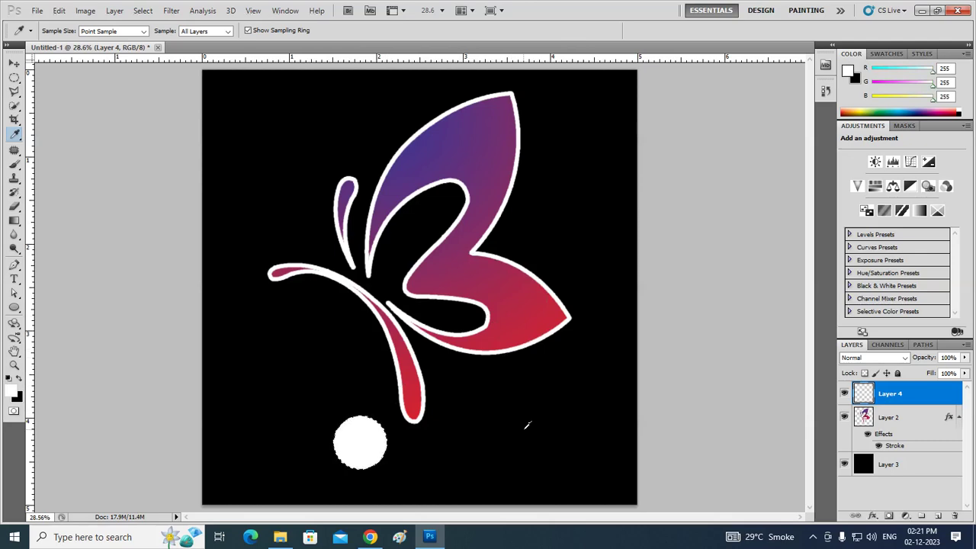
key(ctrl+d)
click(14, 63)
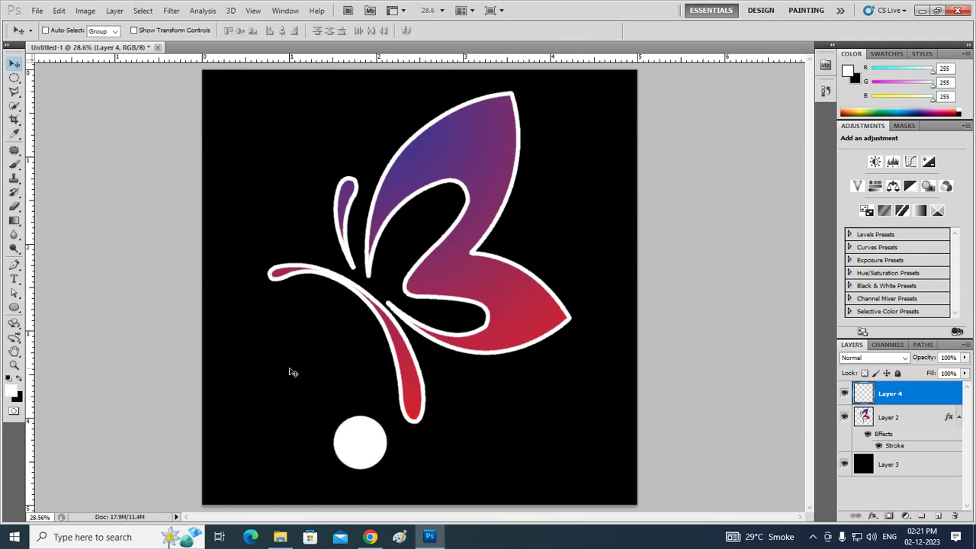
- Free-transform the white circle into a wide flat ellipse under the butterfly's tail, then load its selection
key(ctrl+t)
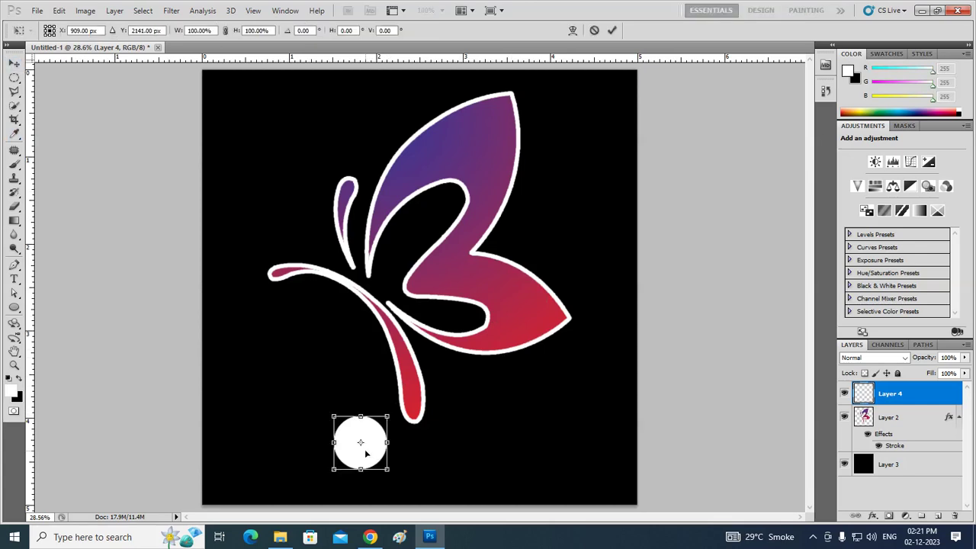
drag(370, 460, 421, 463)
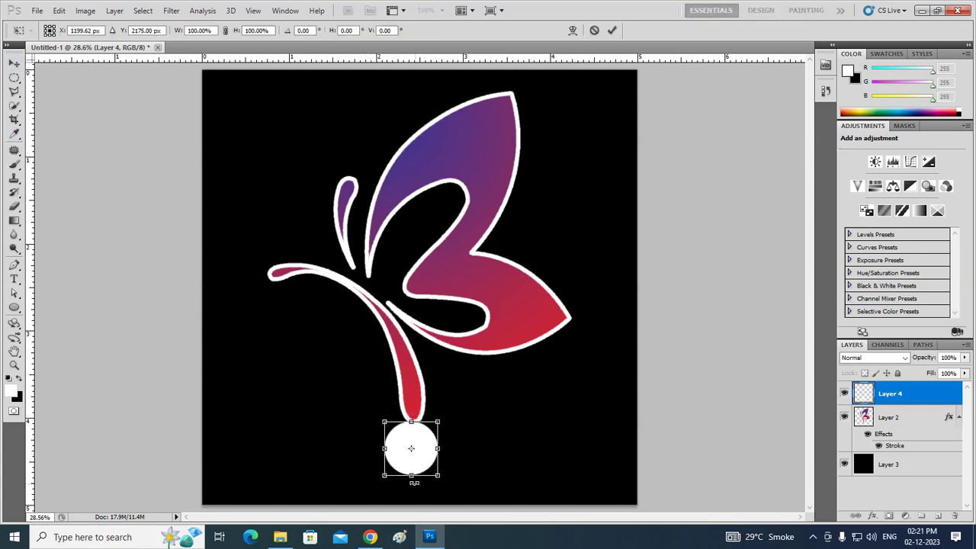
drag(412, 477, 418, 447)
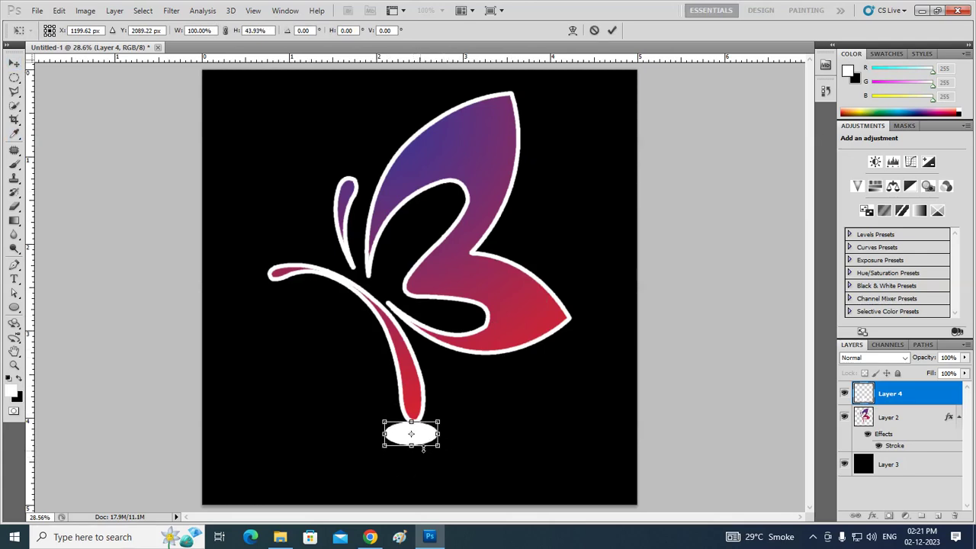
mouse_move(429, 432)
mouse_down()
mouse_move(428, 442)
mouse_move(607, 457)
mouse_up()
drag(549, 448, 465, 451)
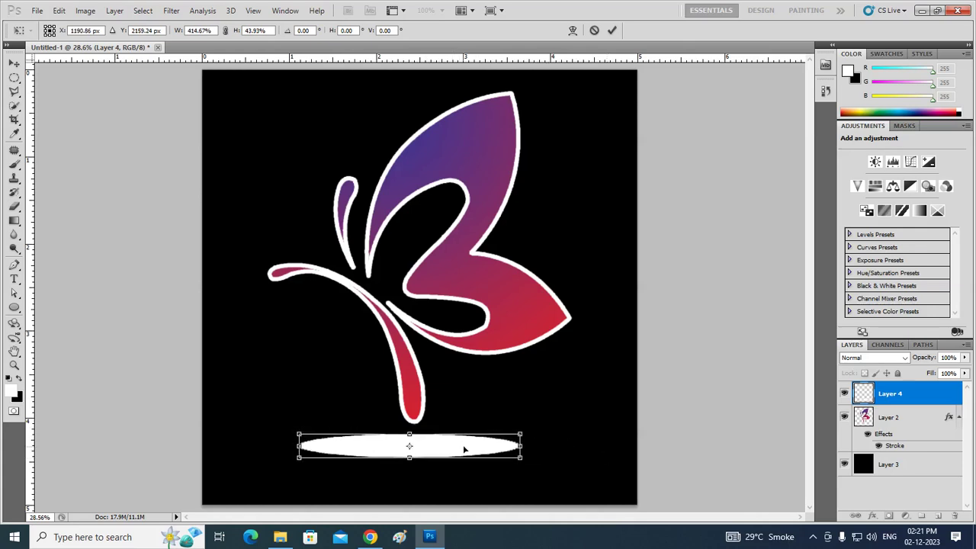
drag(523, 445, 482, 446)
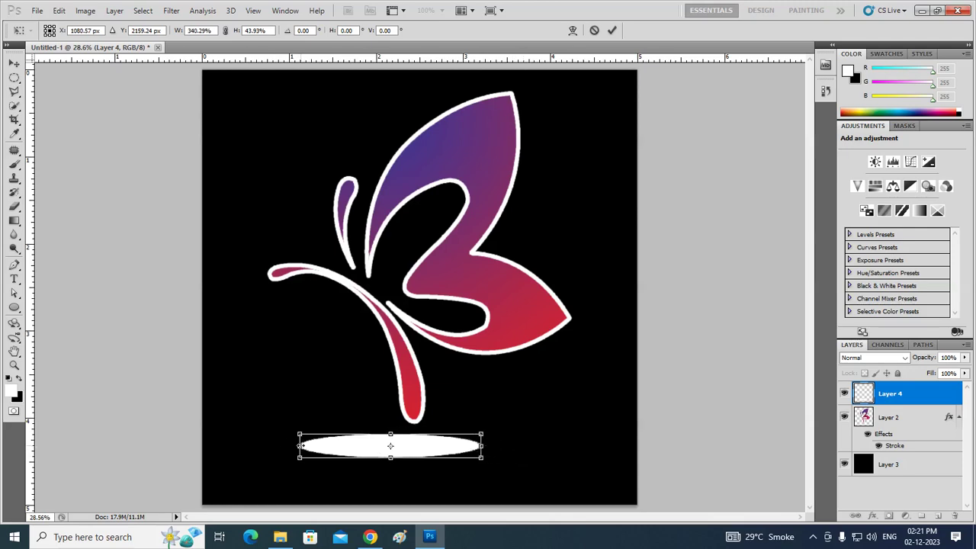
drag(309, 445, 343, 446)
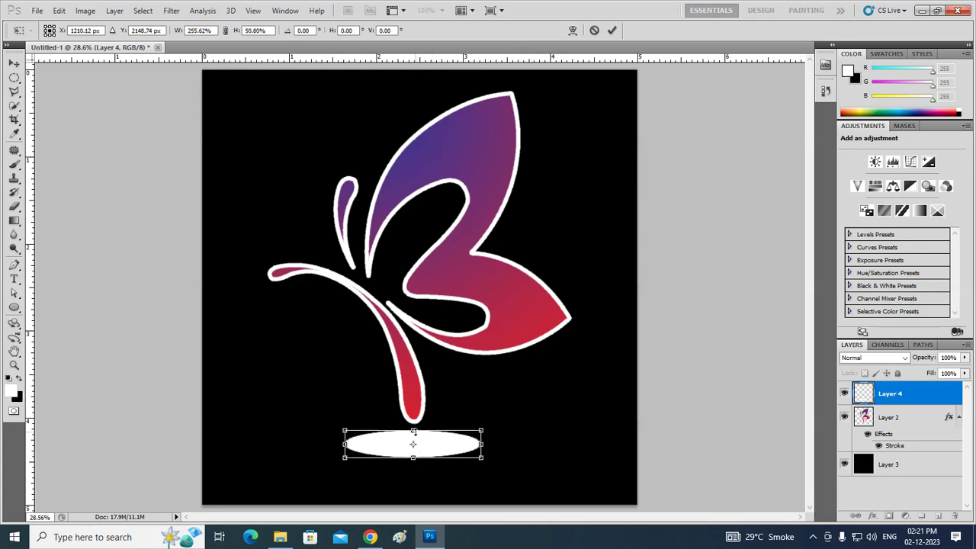
mouse_move(412, 434)
mouse_down()
mouse_move(415, 449)
mouse_move(424, 440)
mouse_up()
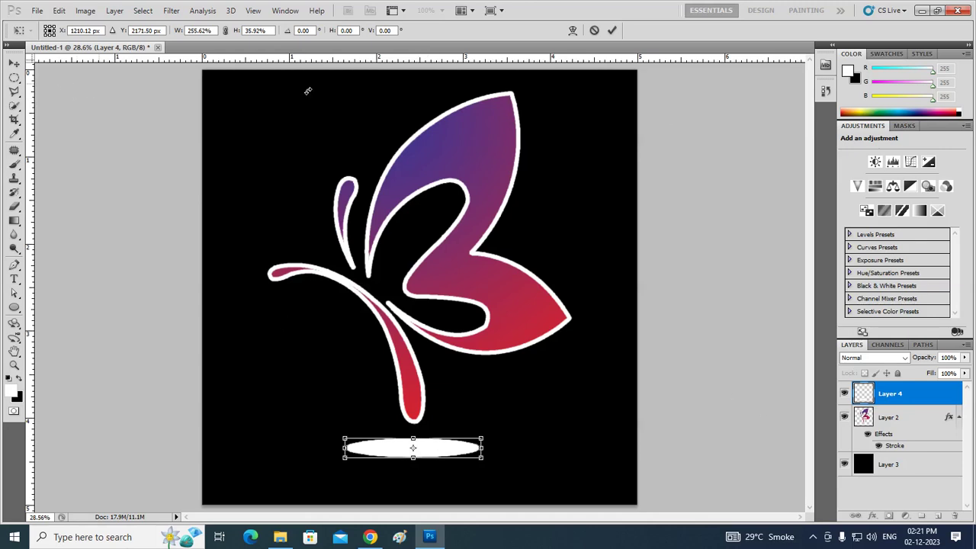
click(611, 30)
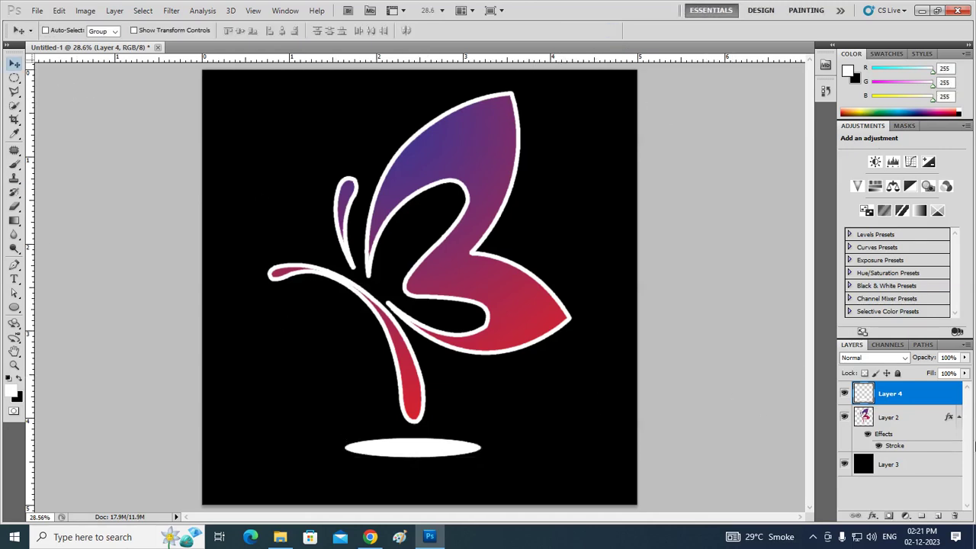
ctrl+click(863, 393)
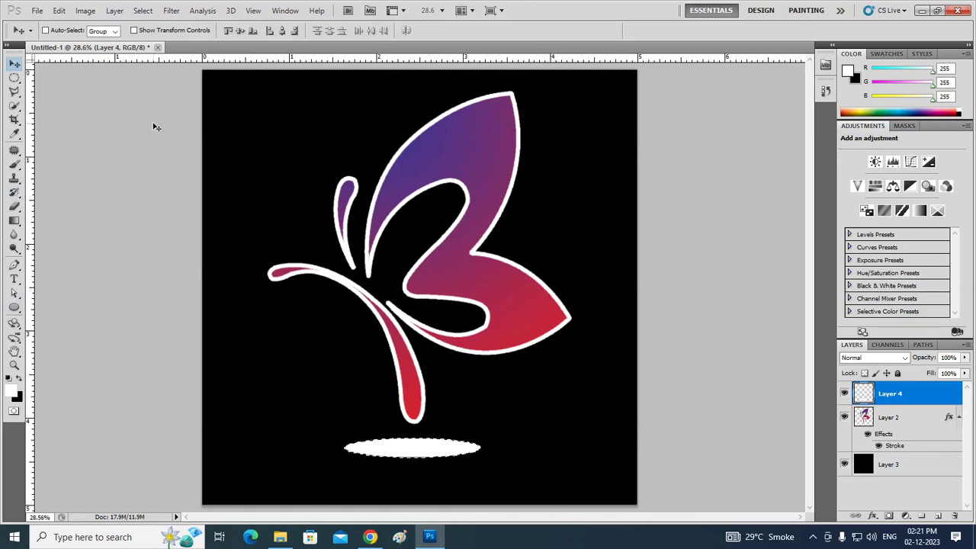
- Apply a Gaussian Blur of about 75 pixels to the white ellipse and deselect
click(171, 11)
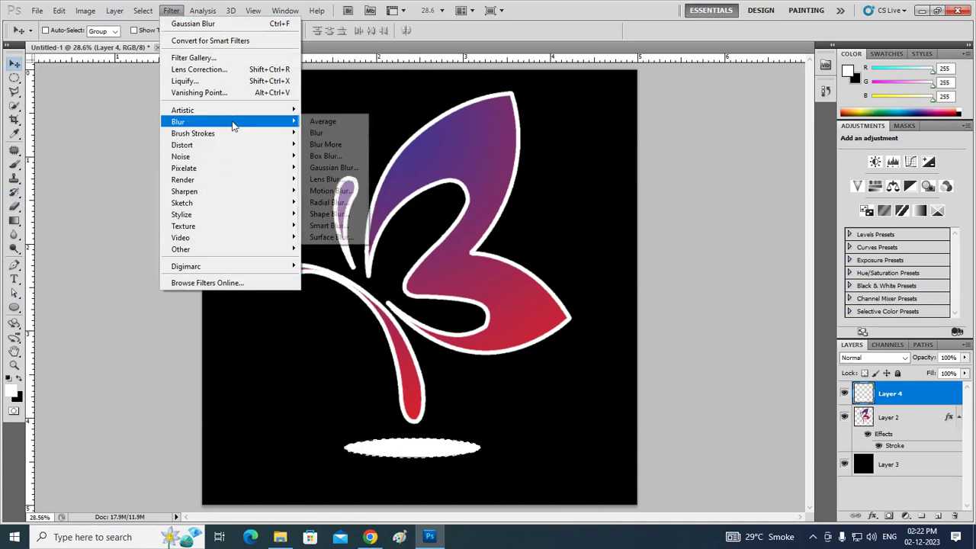
mouse_move(178, 121)
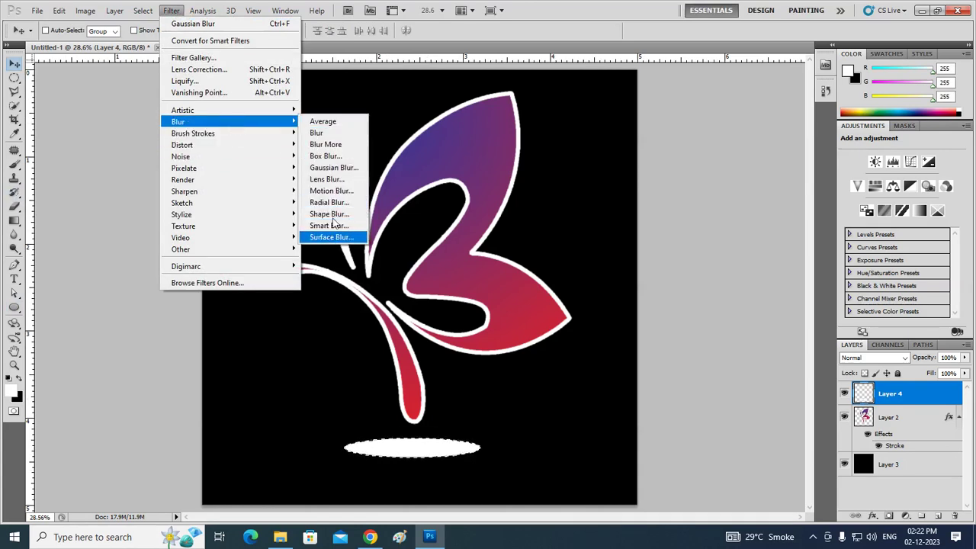
click(340, 167)
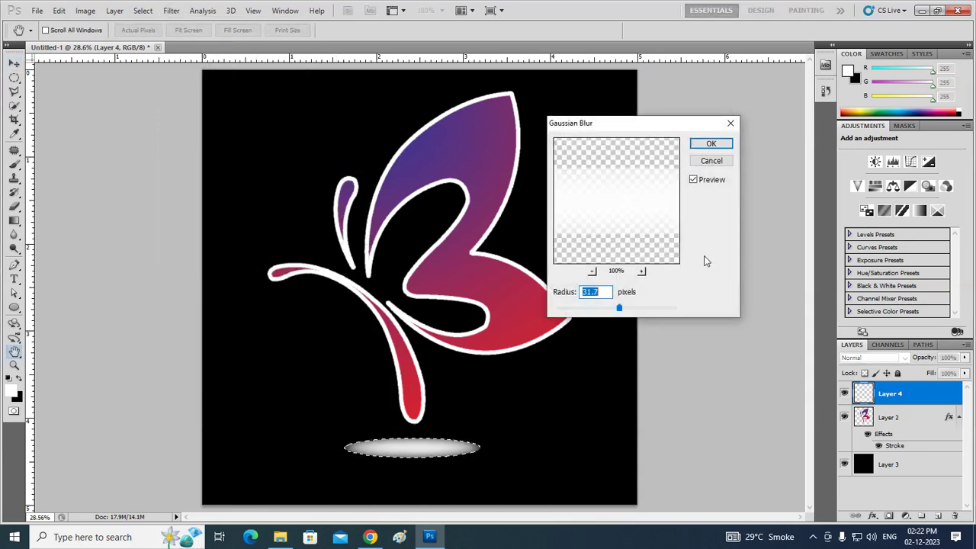
mouse_move(620, 309)
mouse_down()
mouse_move(661, 308)
mouse_move(572, 309)
mouse_move(660, 308)
mouse_up()
click(711, 144)
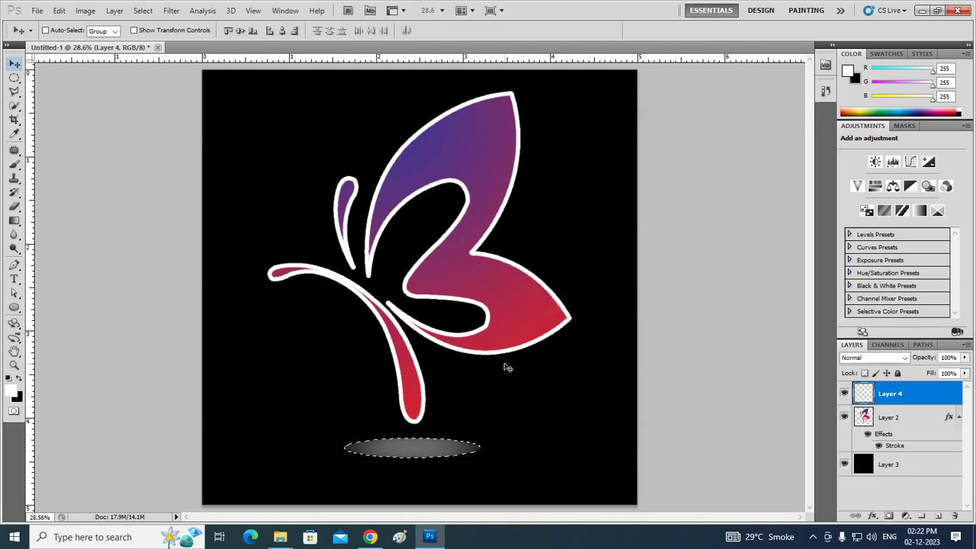
key(ctrl+d)
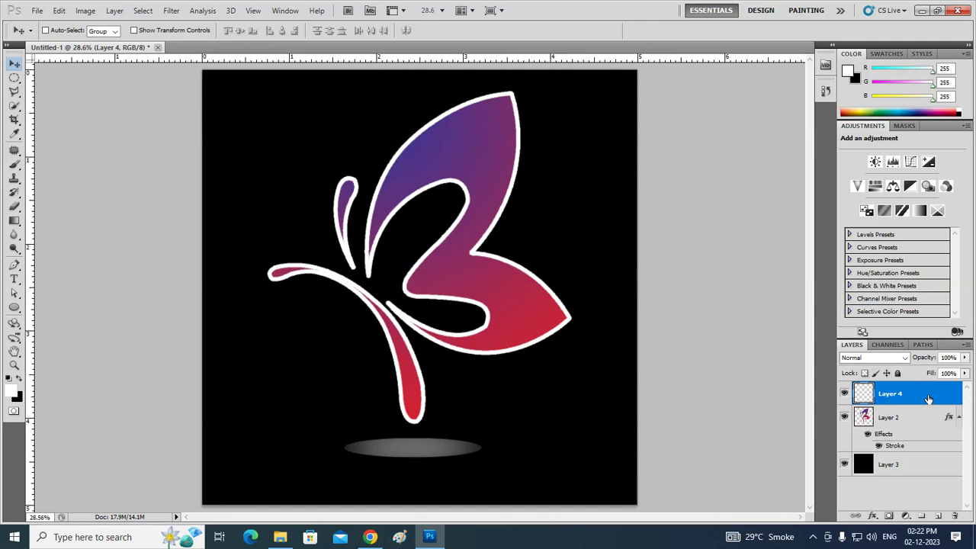
- Keep Layer 4's blend mode Normal and lower its fill to 85%
click(905, 359)
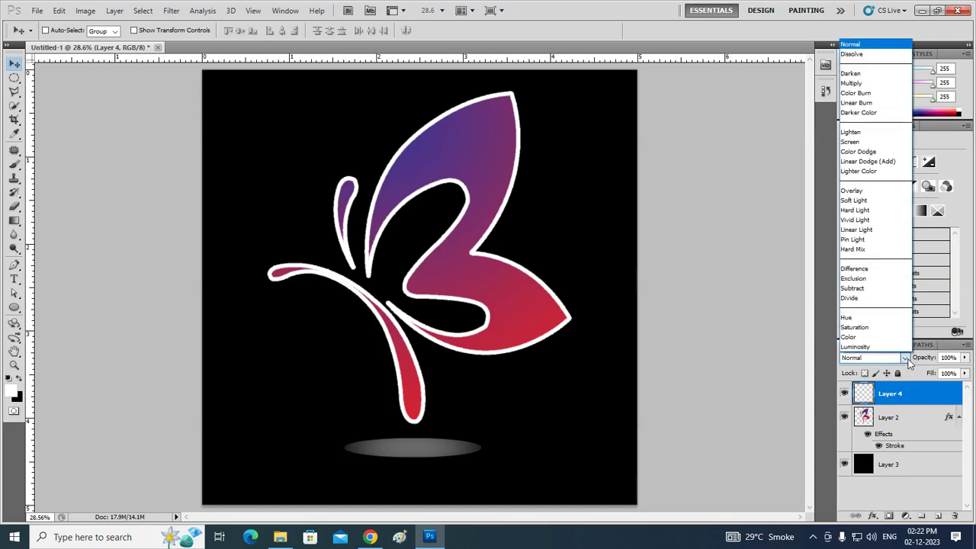
click(907, 360)
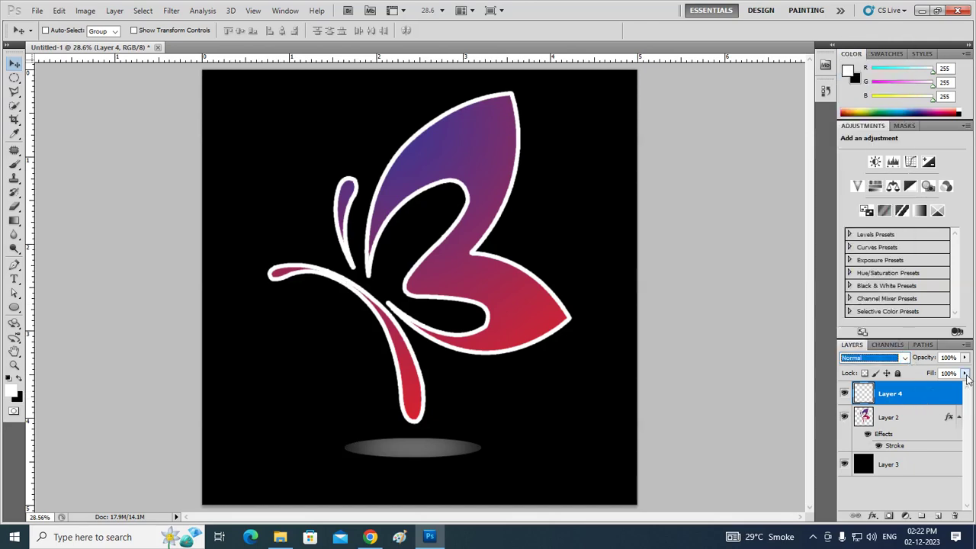
drag(967, 379, 953, 391)
click(908, 490)
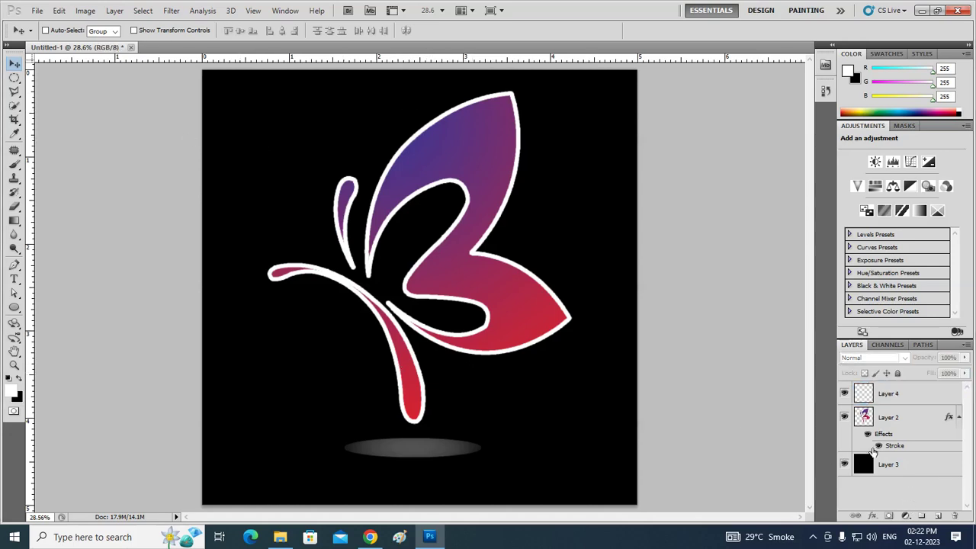
click(42, 11)
click(61, 195)
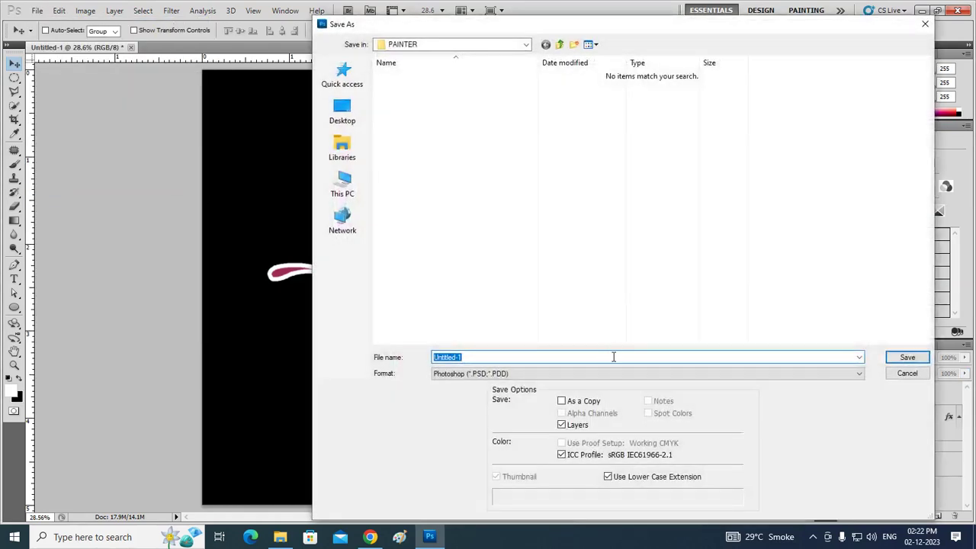
text(ba)
click(891, 375)
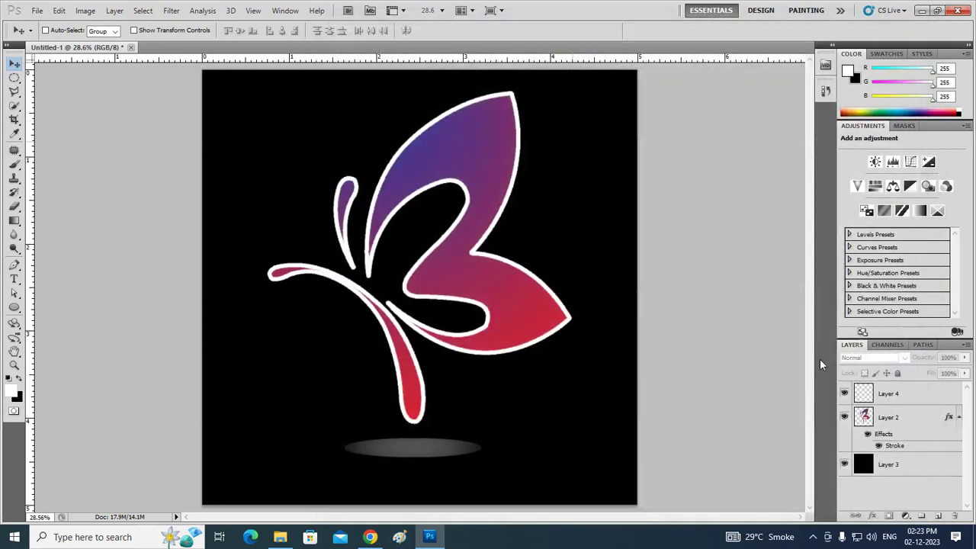